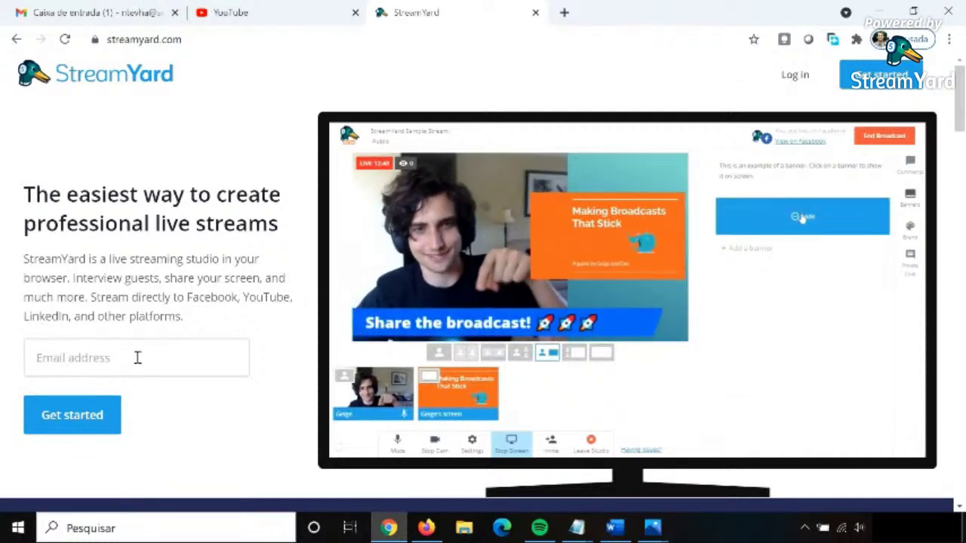
Enter the account e-mail in StreamYard's login form, request a login code, and go to the Gmail tab.
{"action": "left_click", "coordinate": [795, 76]}
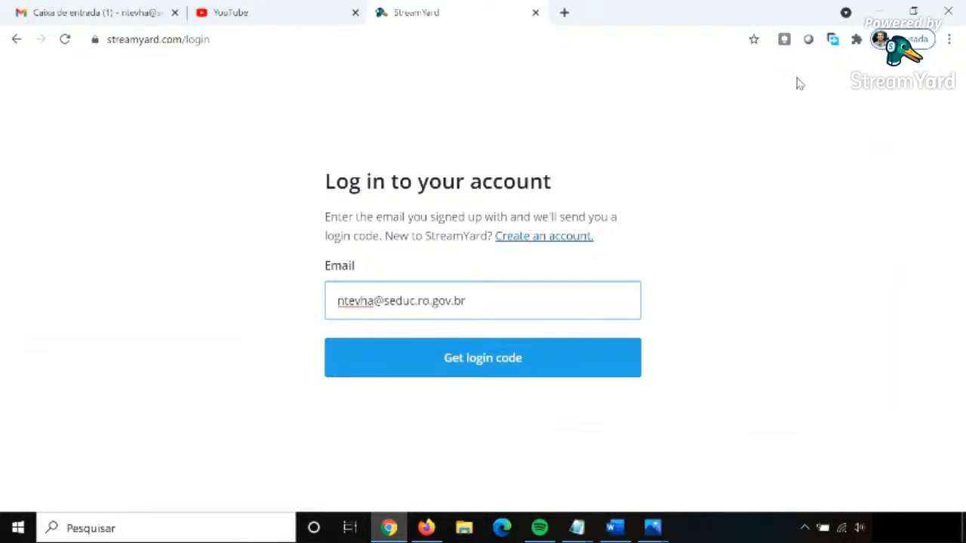
{"action": "left_click", "coordinate": [491, 368]}
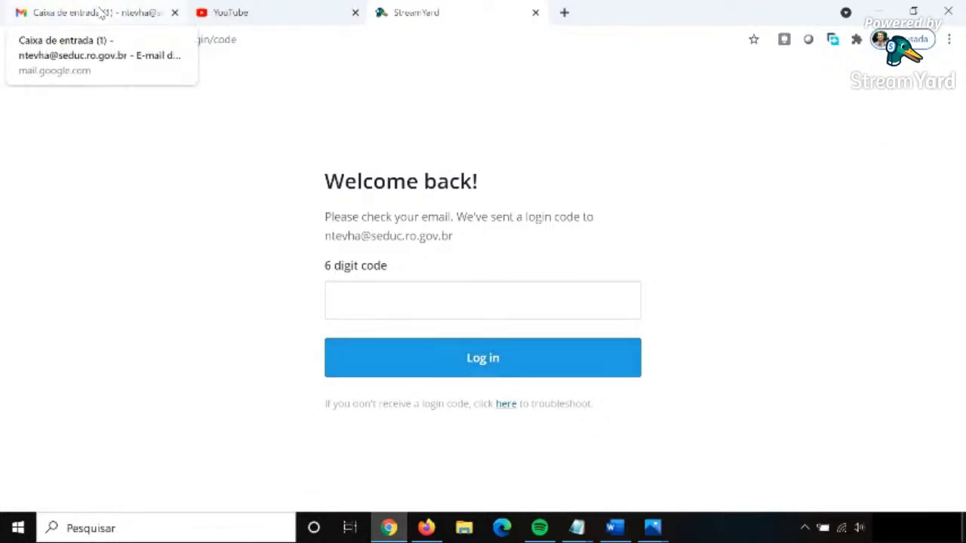
{"action": "left_click", "coordinate": [101, 13]}
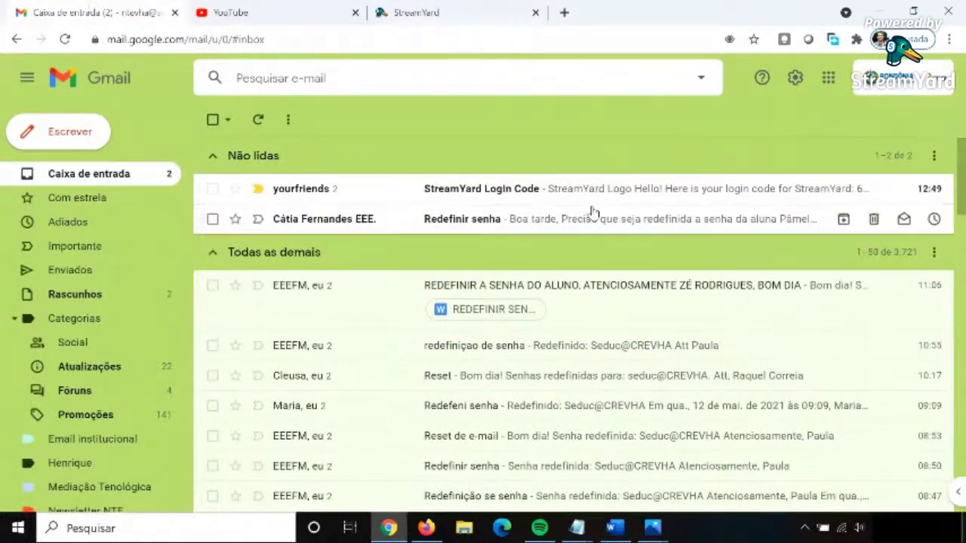
Open the 'StreamYard Login Code' email and select the six-digit code to copy it.
{"action": "left_click", "coordinate": [488, 193]}
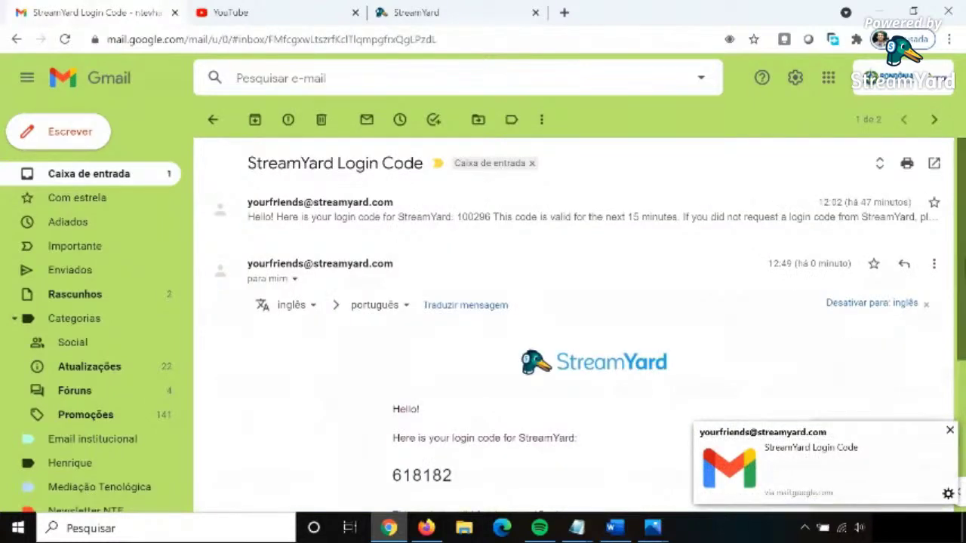
{"action": "scroll", "coordinate": [488, 194], "scroll_direction": "down", "scroll_amount": 1}
{"action": "left_click_drag", "start_coordinate": [393, 389], "coordinate": [451, 389]}
{"action": "key", "text": "ctrl+c"}
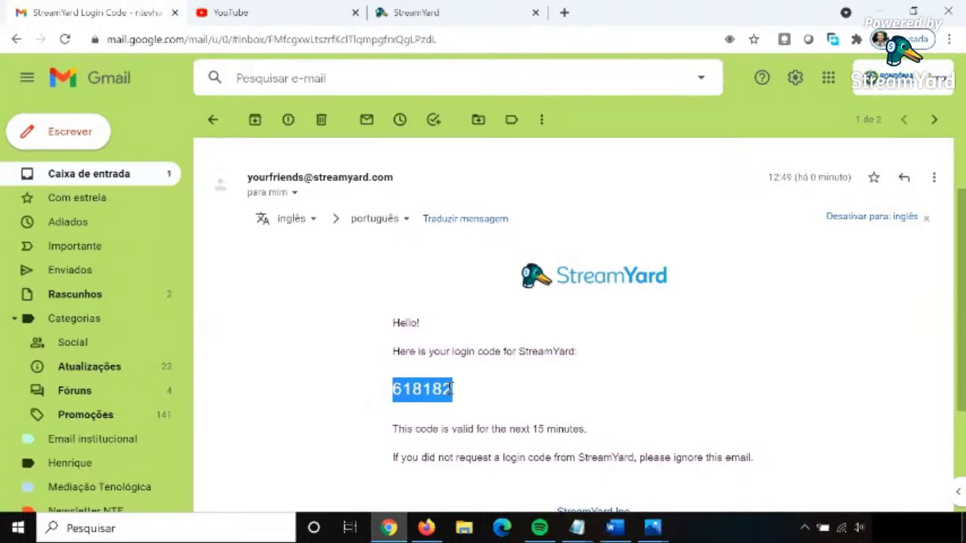
Back on the StreamYard tab, paste the copied code into the 6-digit field and log in.
{"action": "left_click", "coordinate": [479, 9]}
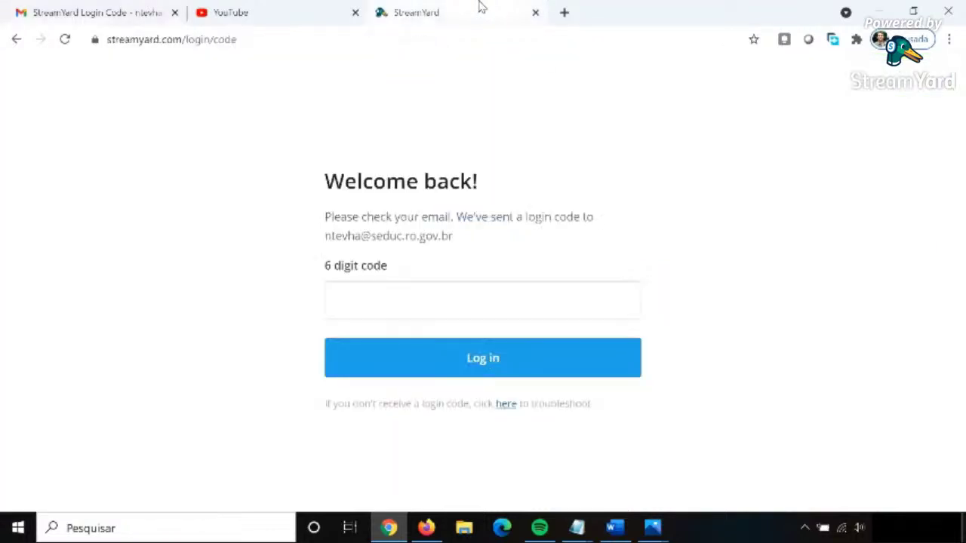
{"action": "left_click", "coordinate": [379, 301]}
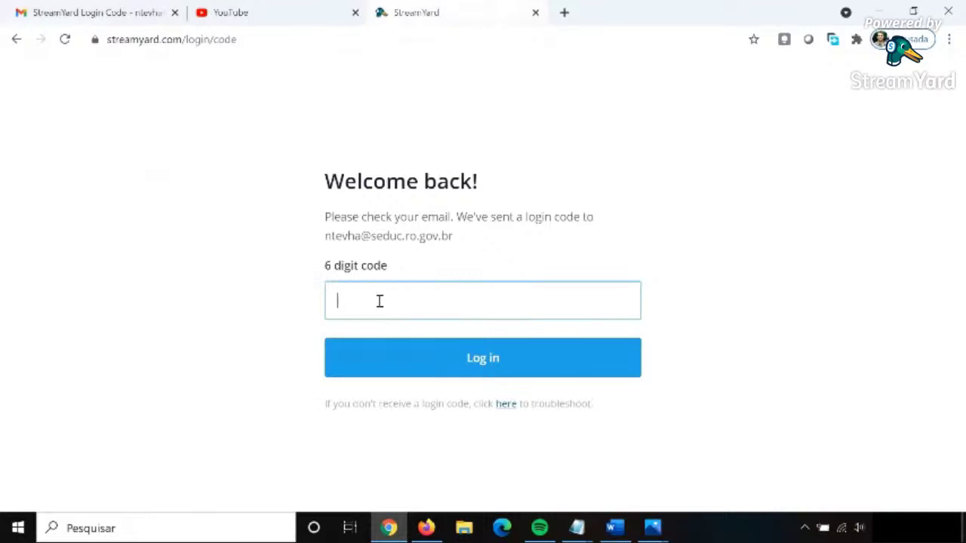
{"action": "key", "text": "ctrl+v"}
{"action": "left_click", "coordinate": [442, 371]}
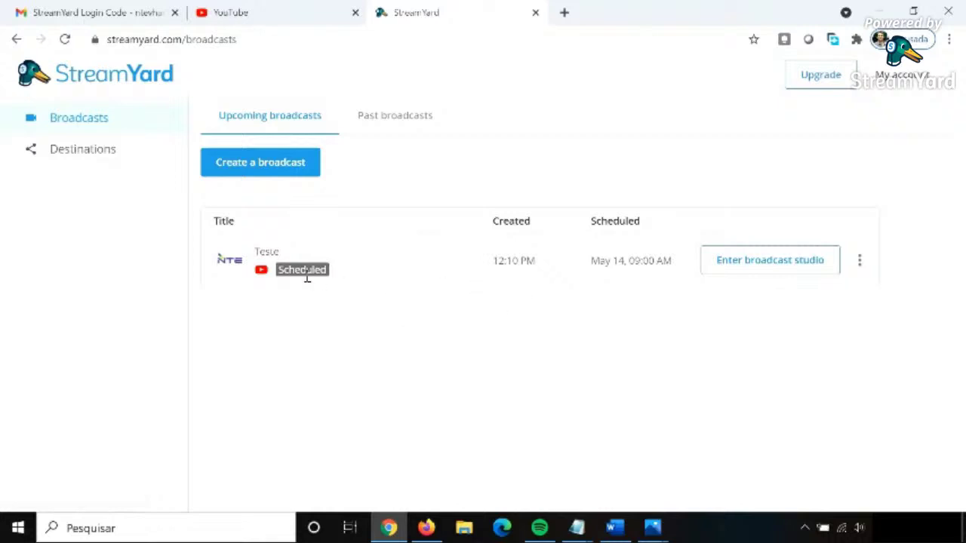
{"action": "left_click", "coordinate": [406, 125]}
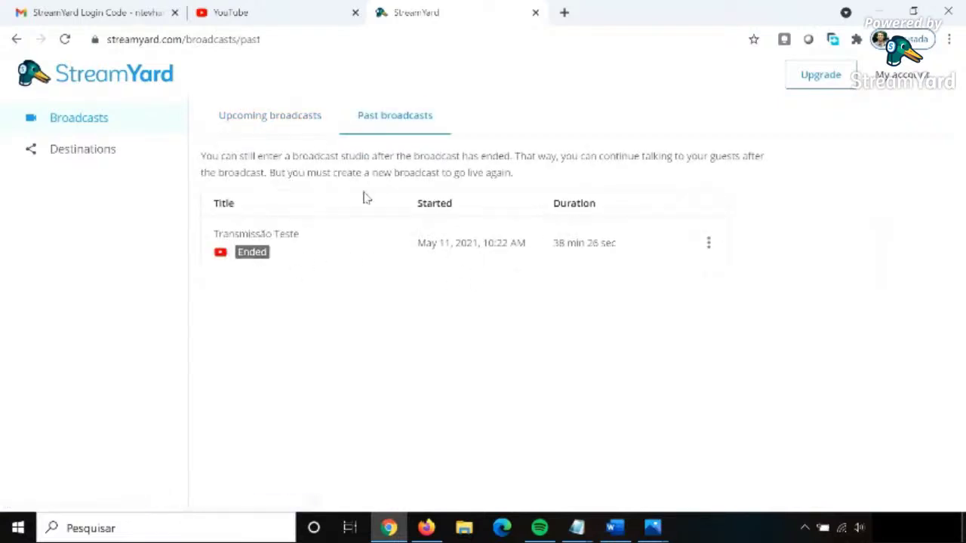
{"action": "left_click", "coordinate": [708, 249]}
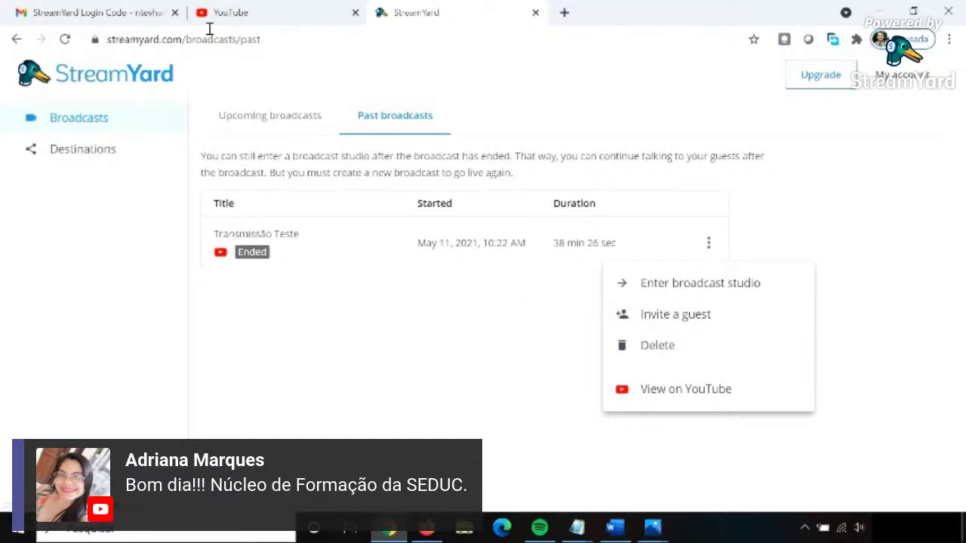
{"action": "left_click", "coordinate": [277, 123]}
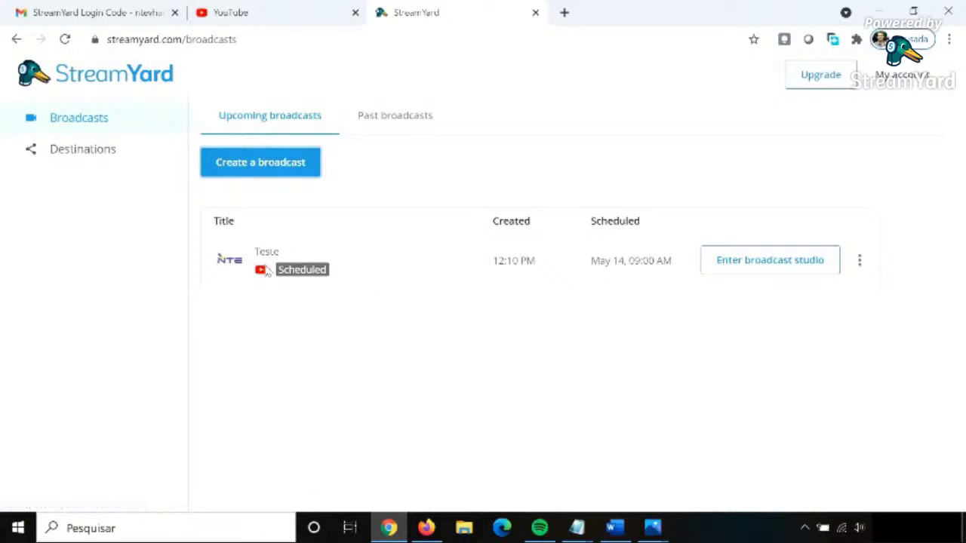
Dismiss the Create broadcast form, then add a YouTube Channel from the Destinations page.
{"action": "left_click", "coordinate": [289, 164]}
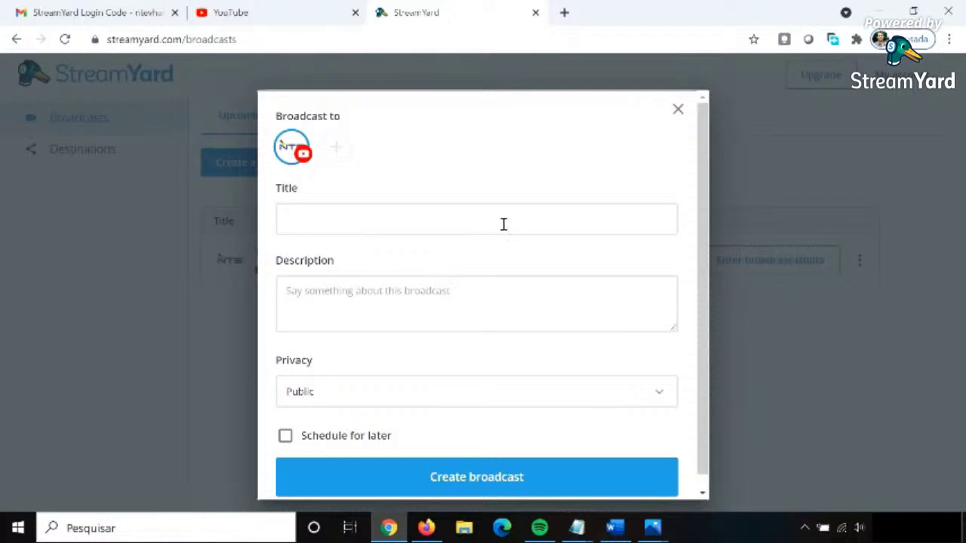
{"action": "left_click", "coordinate": [677, 109]}
{"action": "left_click", "coordinate": [71, 157]}
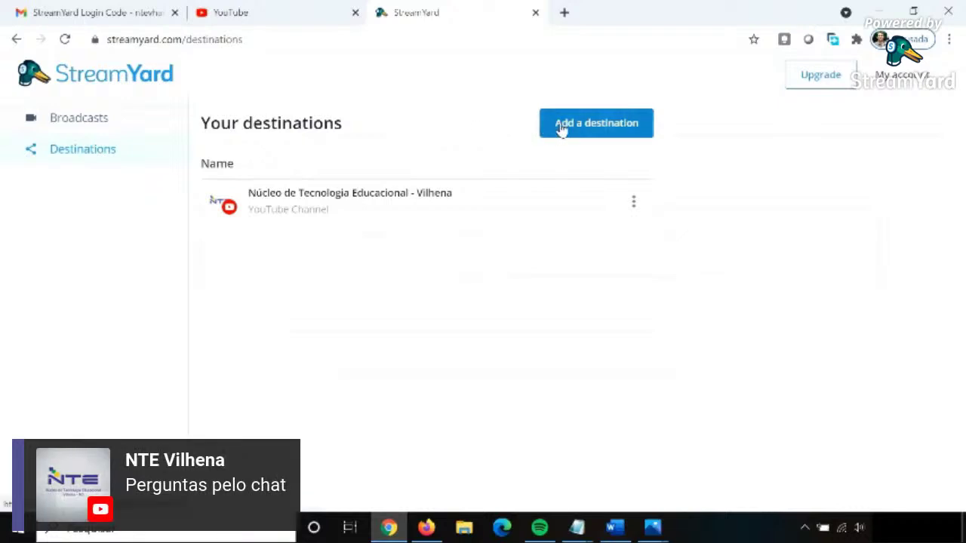
{"action": "left_click", "coordinate": [562, 127]}
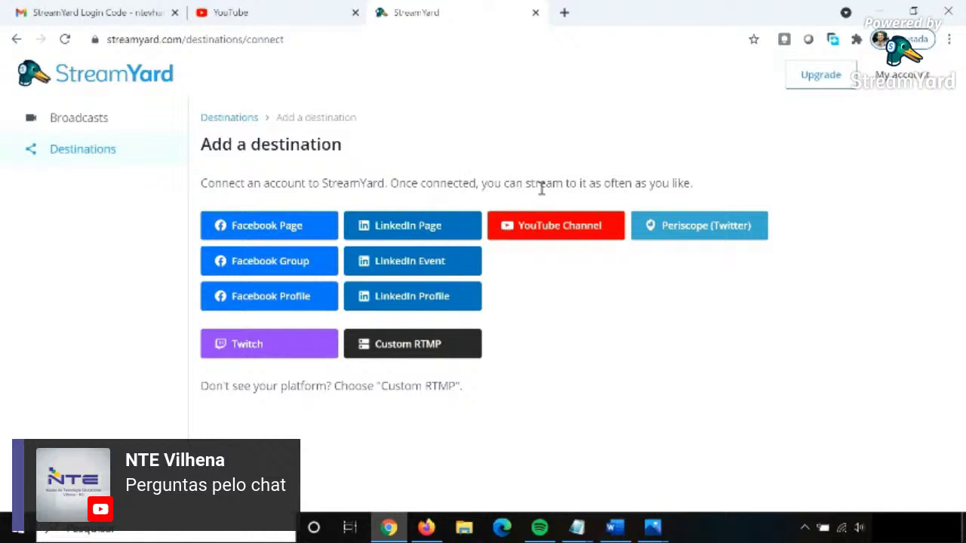
{"action": "left_click", "coordinate": [560, 227]}
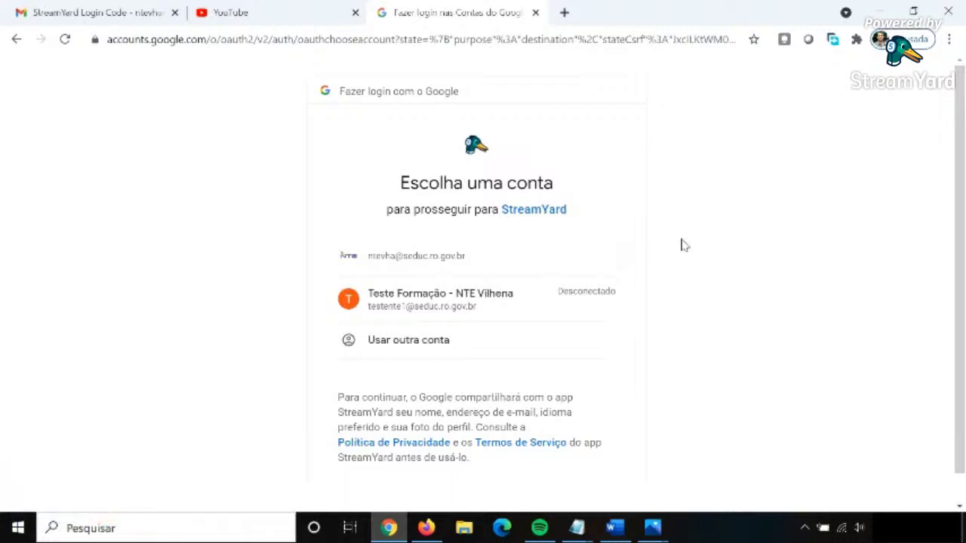
Choose the first Google account and grant StreamYard permission (Permitir) to manage YouTube.
{"action": "scroll", "coordinate": [960, 204], "scroll_direction": "down", "scroll_amount": 1}
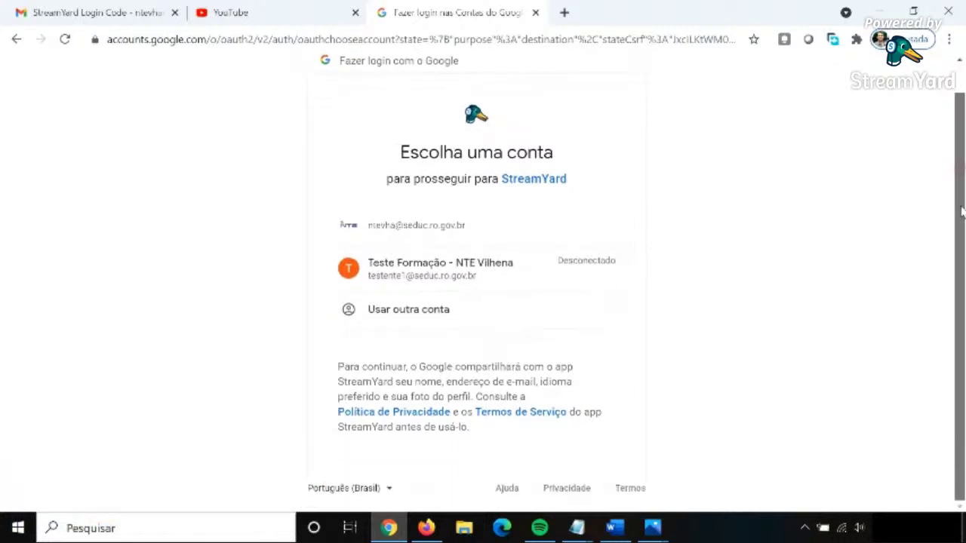
{"action": "left_click", "coordinate": [442, 232]}
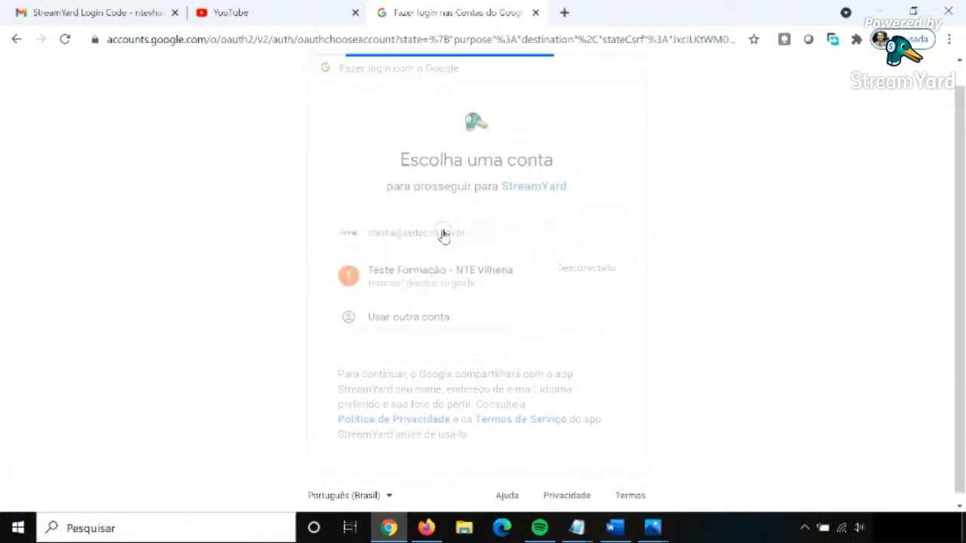
{"action": "scroll", "coordinate": [941, 315], "scroll_direction": "down", "scroll_amount": 3}
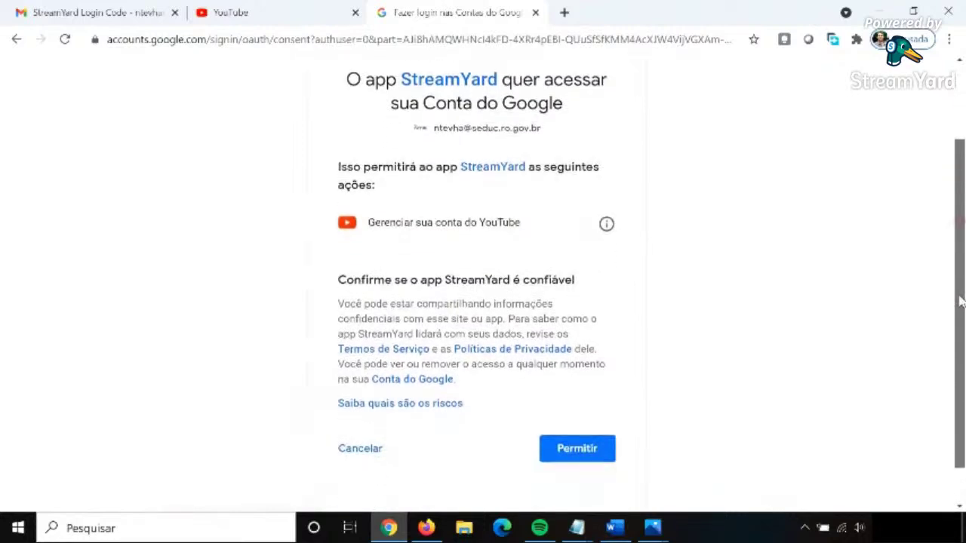
{"action": "left_click", "coordinate": [586, 435]}
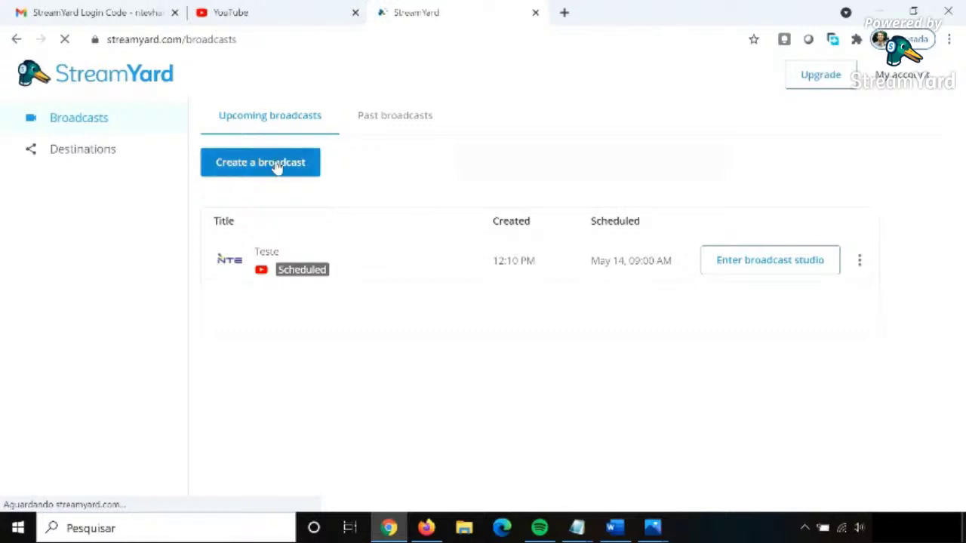
Start a new broadcast to the Núcleo de Tecnologia Educacional - Vilhena channel titled 'Reunião de pais'.
{"action": "left_click", "coordinate": [278, 164]}
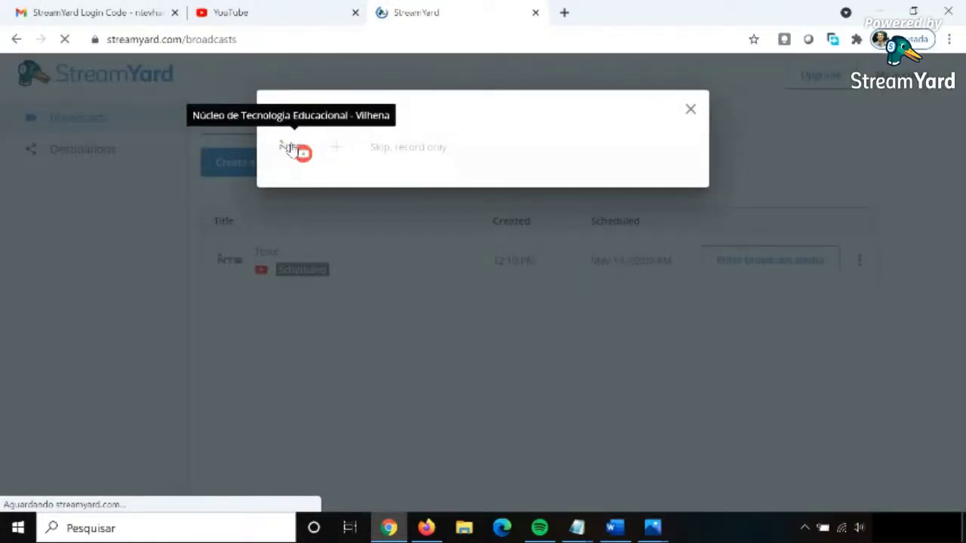
{"action": "left_click", "coordinate": [292, 148]}
{"action": "left_click", "coordinate": [307, 220]}
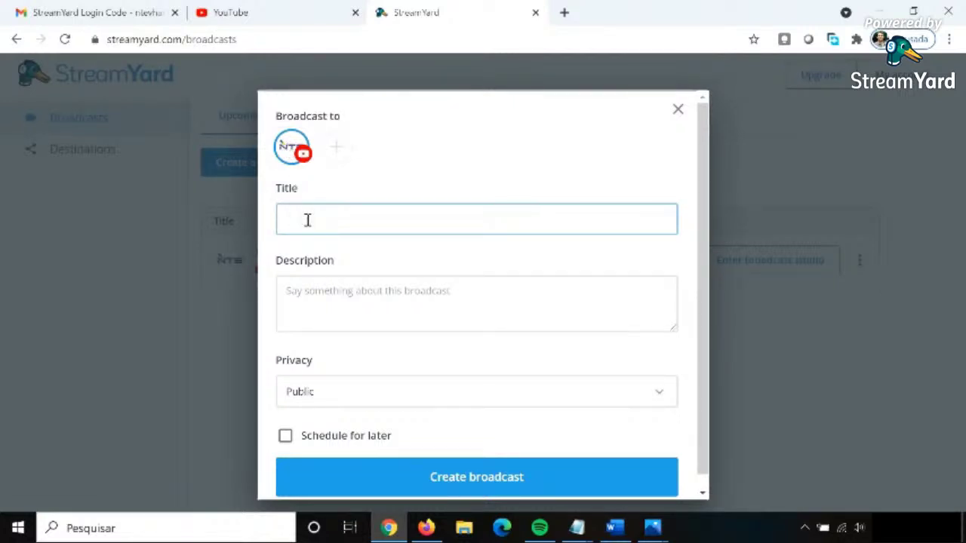
{"action": "type", "text": "Reunião de pais"}
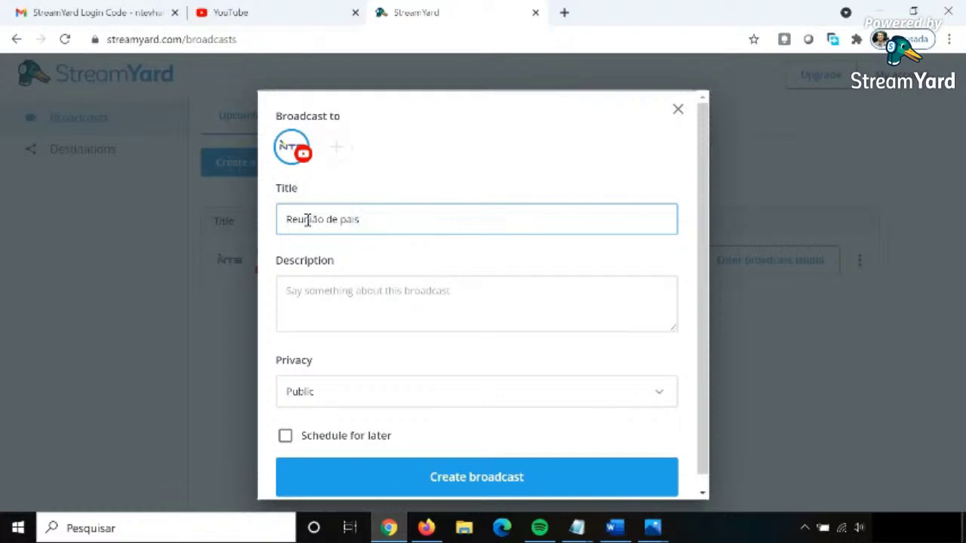
{"action": "left_click", "coordinate": [393, 308]}
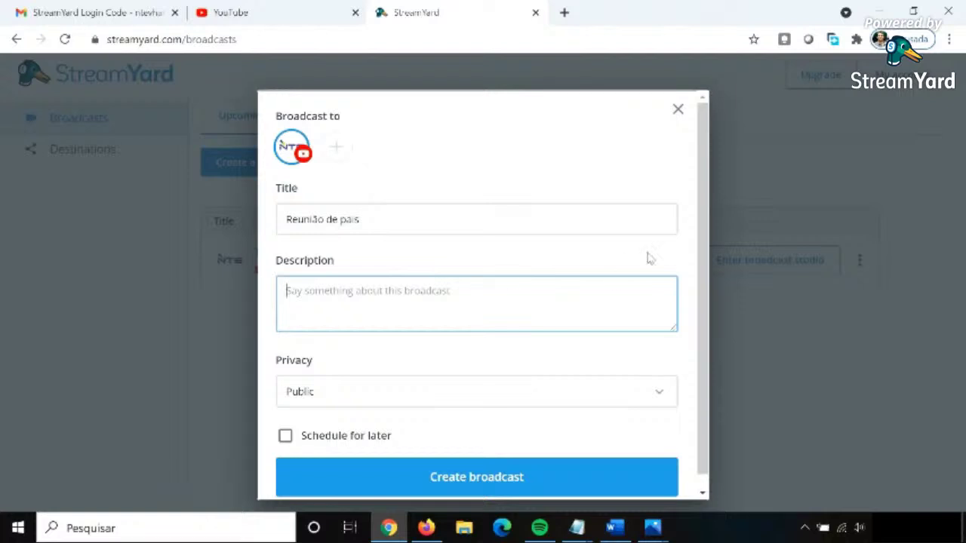
Keep the broadcast privacy set to Public.
{"action": "left_click_drag", "start_coordinate": [706, 249], "coordinate": [706, 291]}
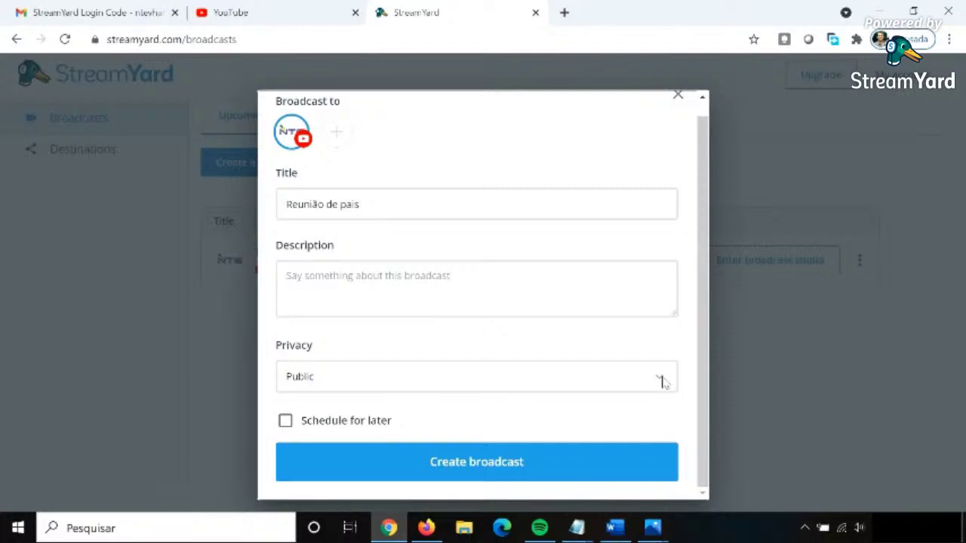
{"action": "left_click", "coordinate": [662, 382]}
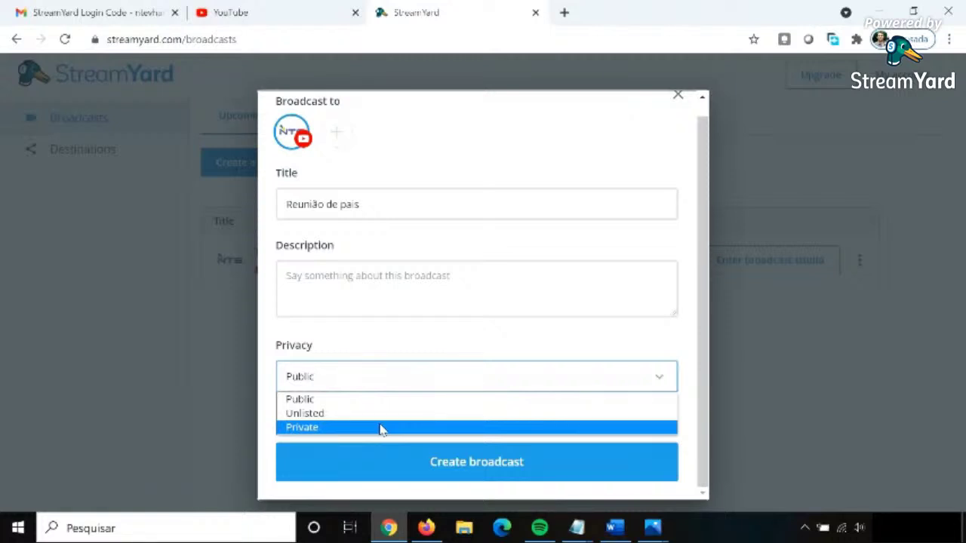
{"action": "left_click", "coordinate": [422, 377]}
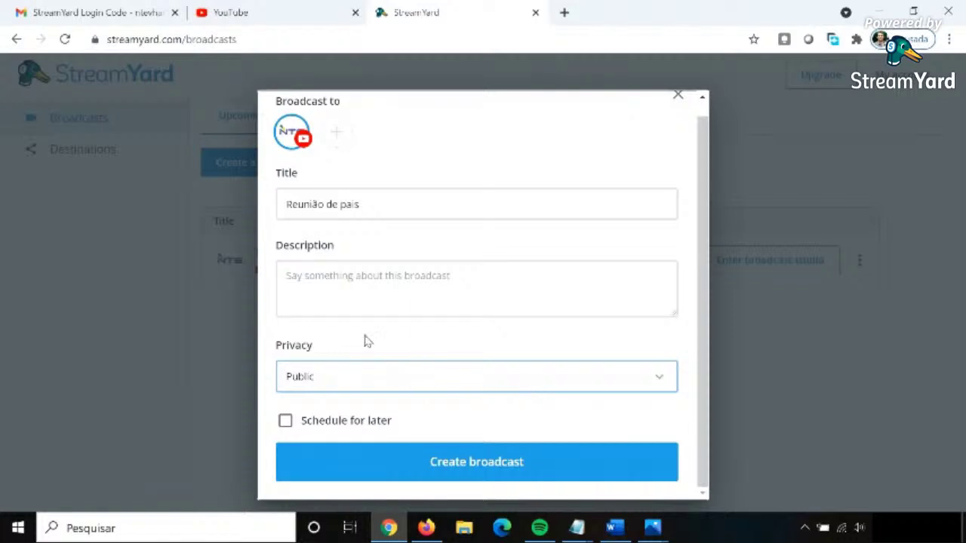
Switch the broadcast to schedule for later and pick the WhatsApp flyer image as thumbnail.
{"action": "left_click", "coordinate": [285, 423]}
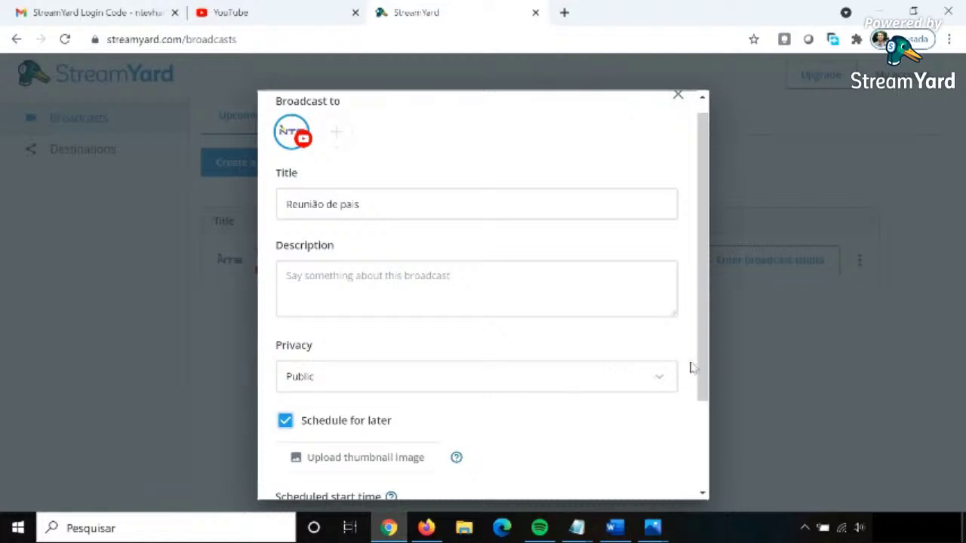
{"action": "left_click_drag", "start_coordinate": [701, 370], "coordinate": [701, 436]}
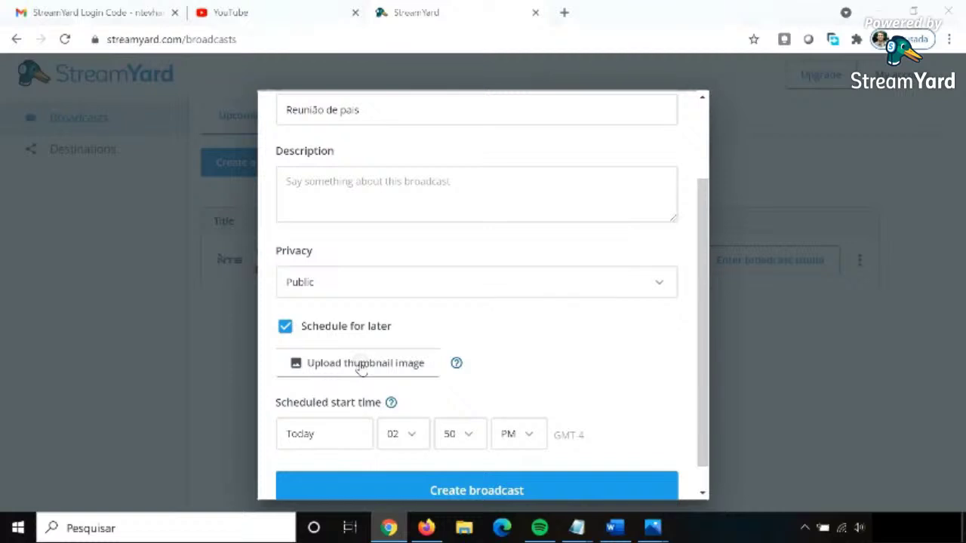
{"action": "left_click", "coordinate": [361, 366]}
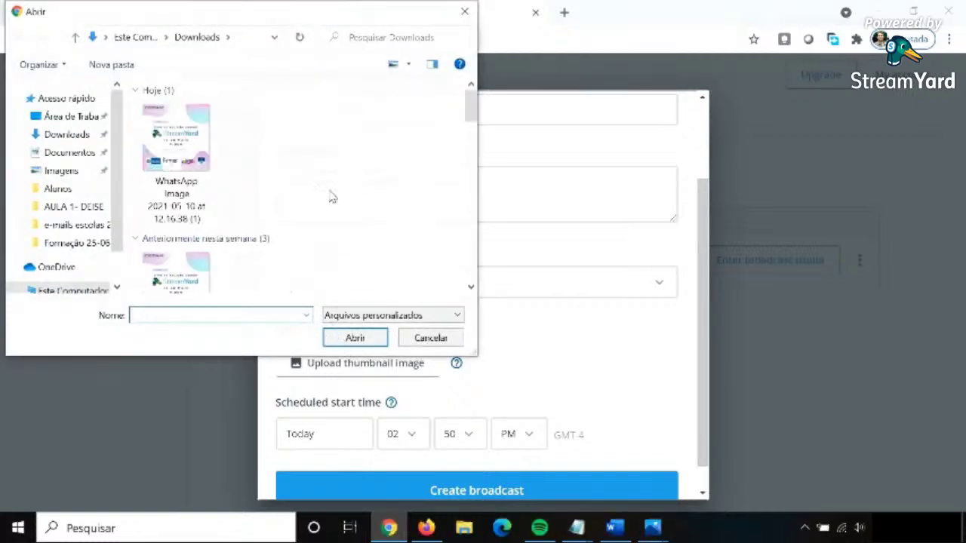
{"action": "left_click", "coordinate": [190, 150]}
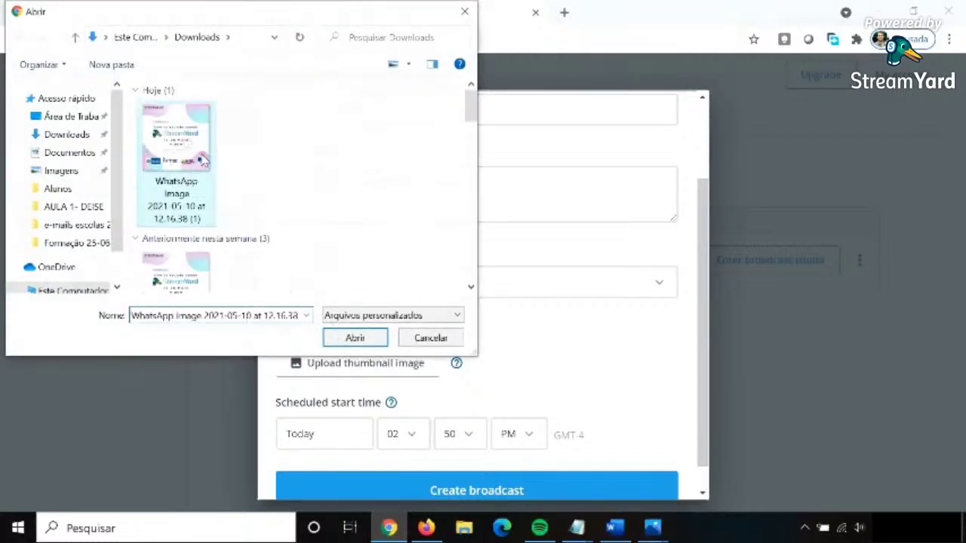
{"action": "left_click", "coordinate": [353, 340]}
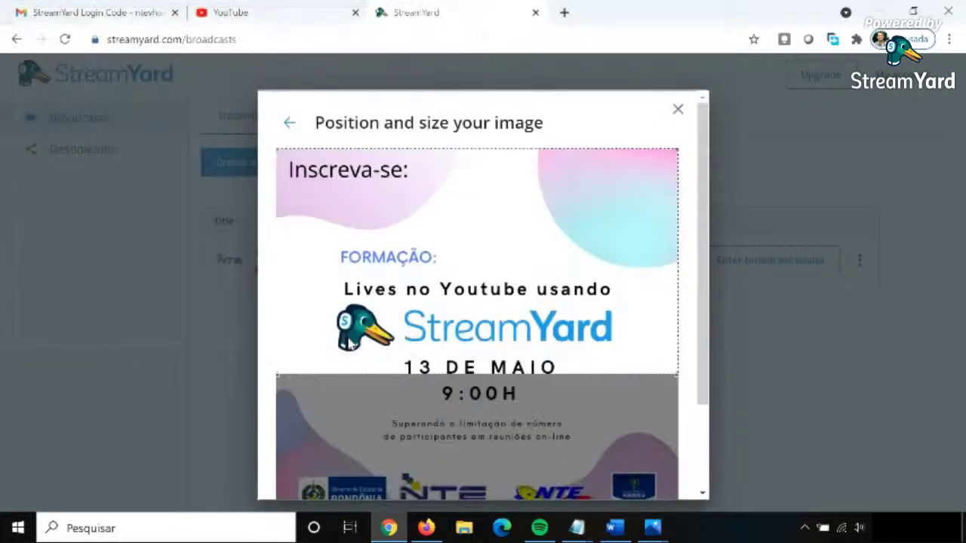
Crop the flyer below its Inscreva-se header and apply it as the thumbnail.
{"action": "left_click_drag", "start_coordinate": [478, 211], "coordinate": [480, 294]}
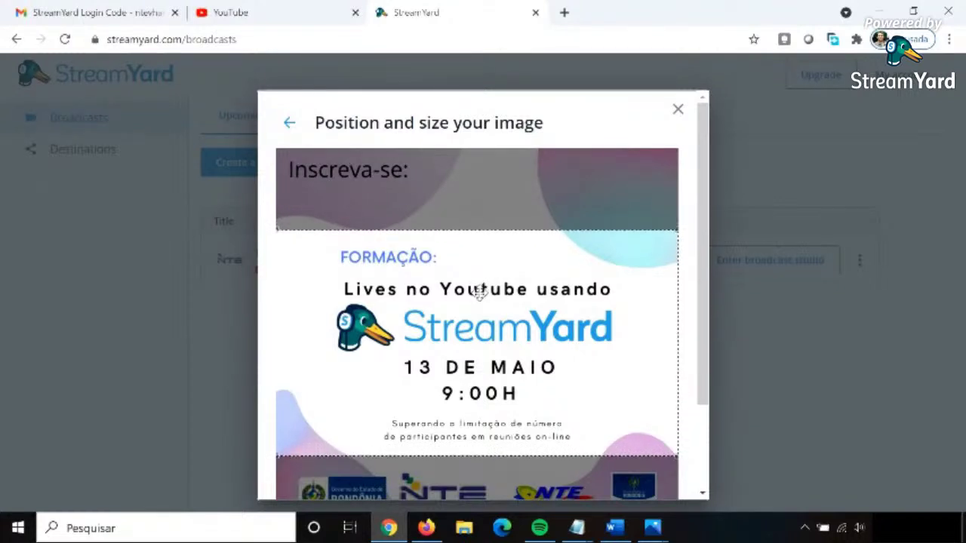
{"action": "scroll", "coordinate": [702, 280], "scroll_direction": "down", "scroll_amount": 1}
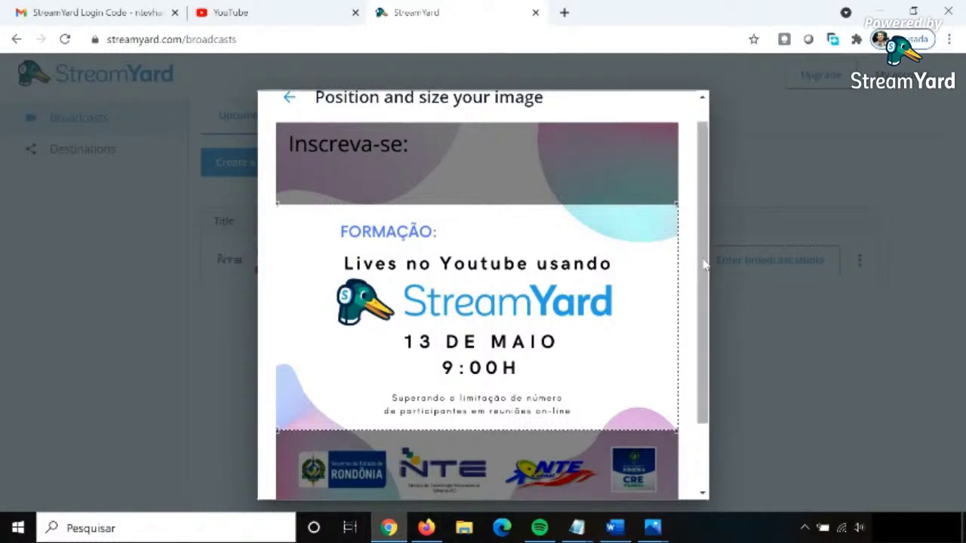
{"action": "scroll", "coordinate": [706, 274], "scroll_direction": "down", "scroll_amount": 1}
{"action": "scroll", "coordinate": [706, 274], "scroll_direction": "down", "scroll_amount": 2}
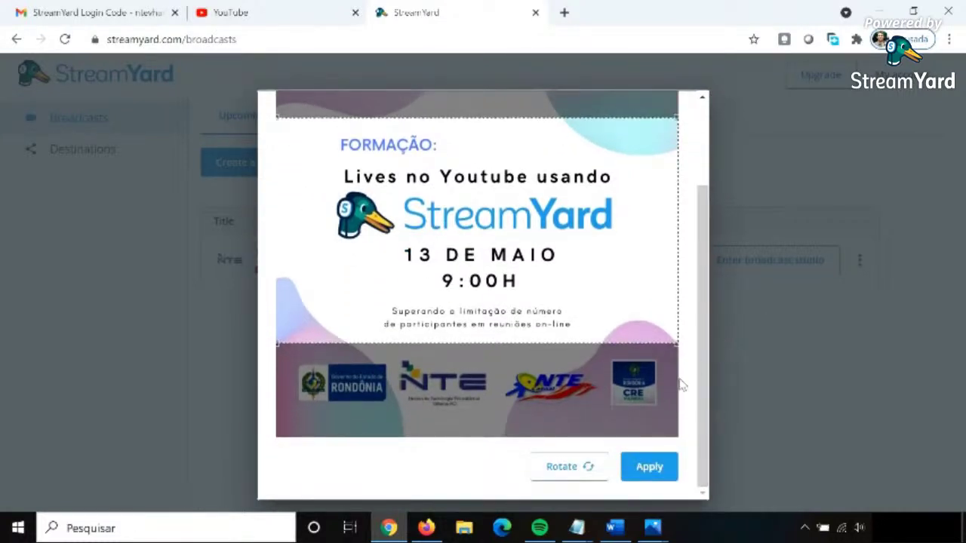
{"action": "left_click", "coordinate": [649, 466]}
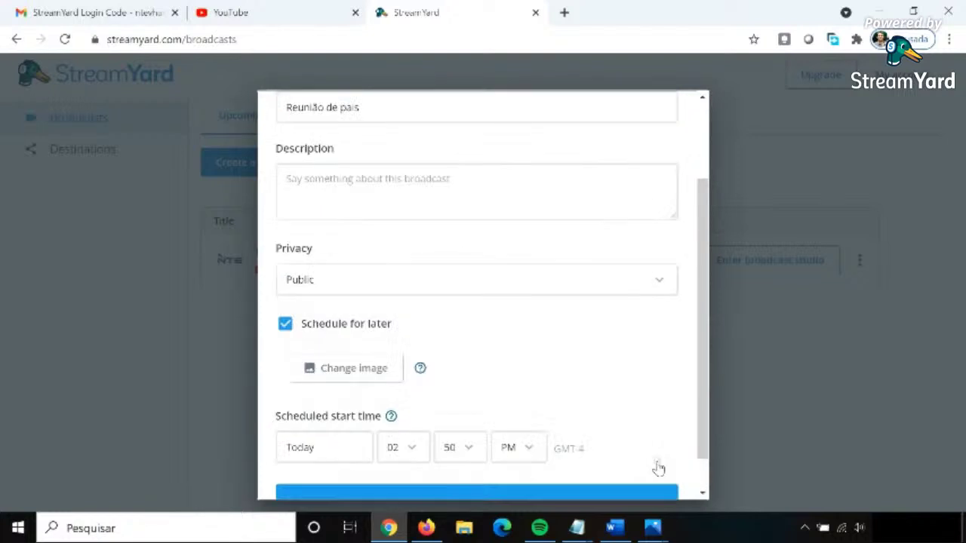
Set the start to May 17 at 07:00 PM and create the 'Reunião de pais' broadcast.
{"action": "left_click_drag", "start_coordinate": [704, 414], "coordinate": [705, 472]}
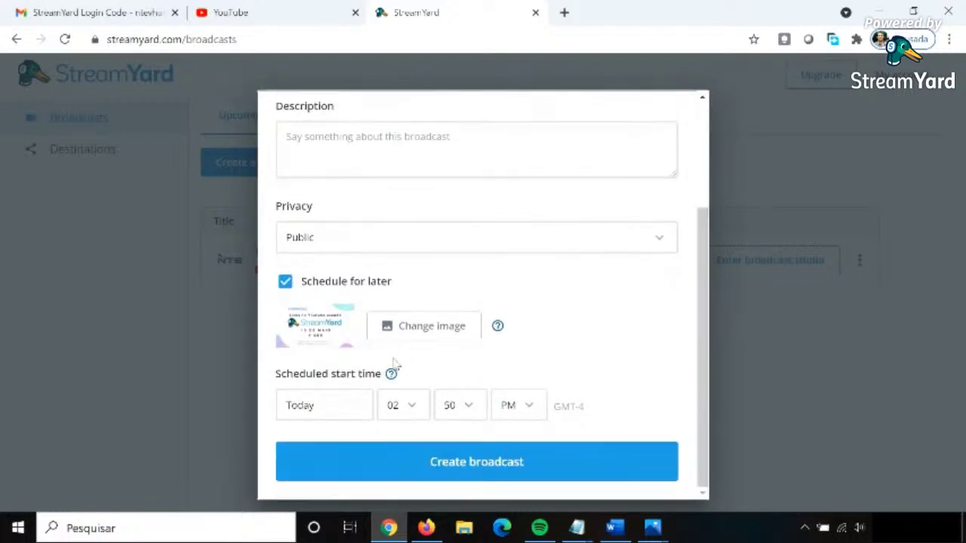
{"action": "left_click", "coordinate": [327, 409]}
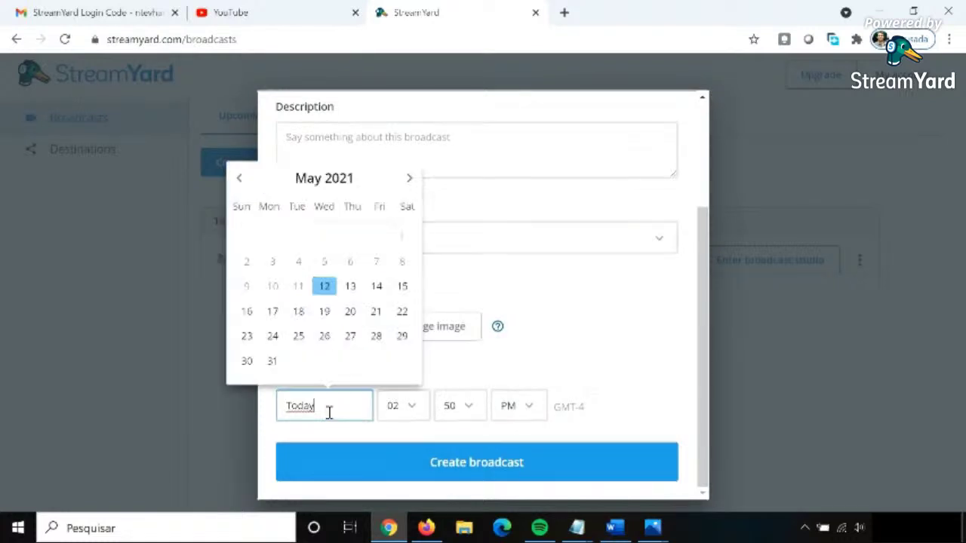
{"action": "left_click", "coordinate": [273, 314]}
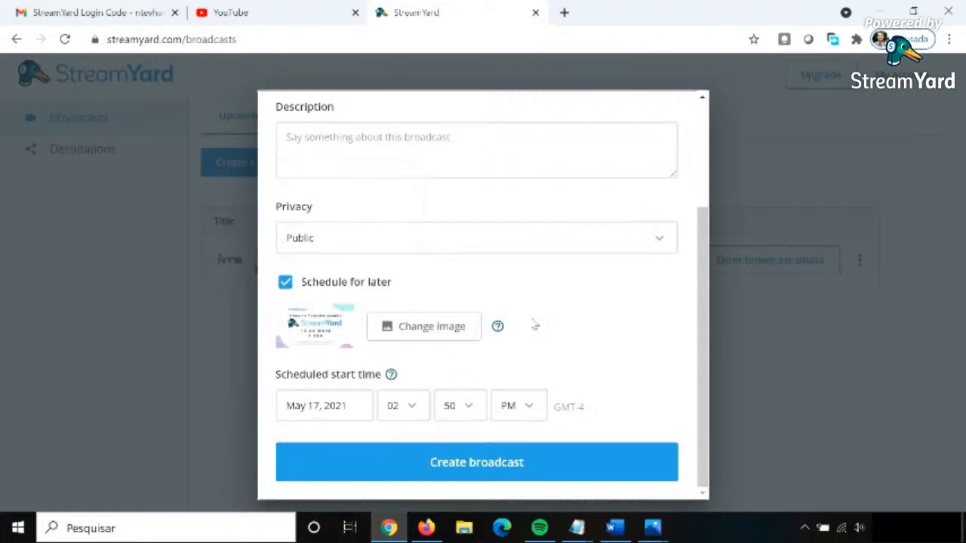
{"action": "left_click", "coordinate": [414, 408]}
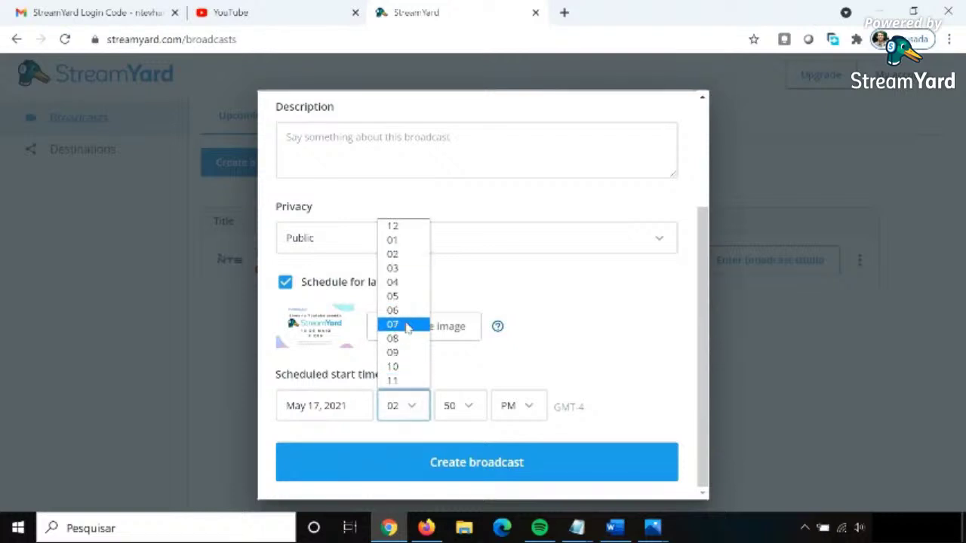
{"action": "left_click", "coordinate": [406, 326]}
{"action": "left_click", "coordinate": [468, 408]}
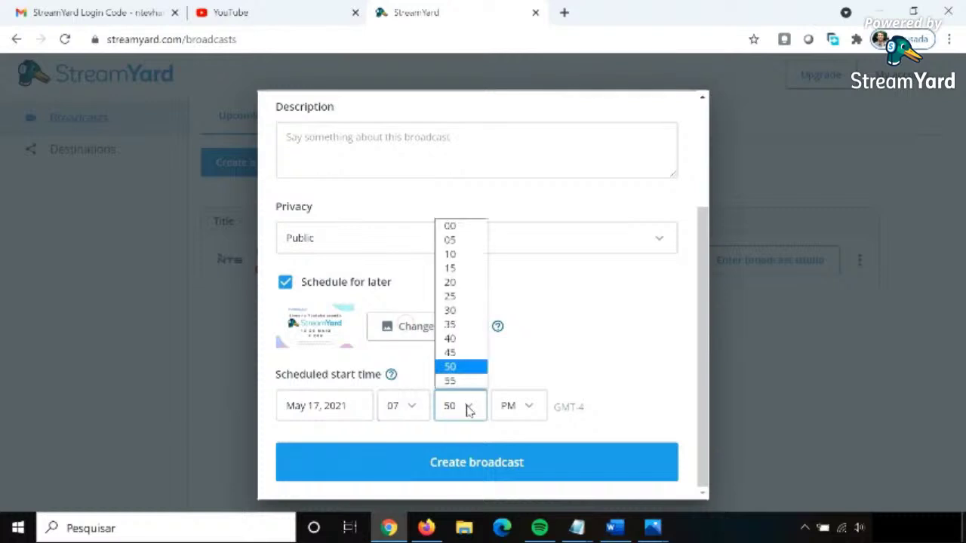
{"action": "left_click", "coordinate": [453, 233]}
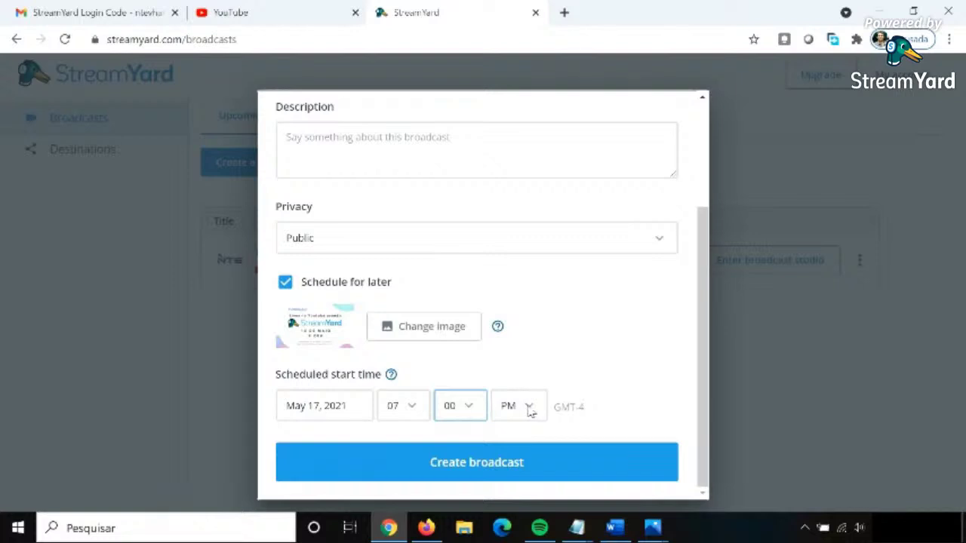
{"action": "left_click", "coordinate": [529, 407]}
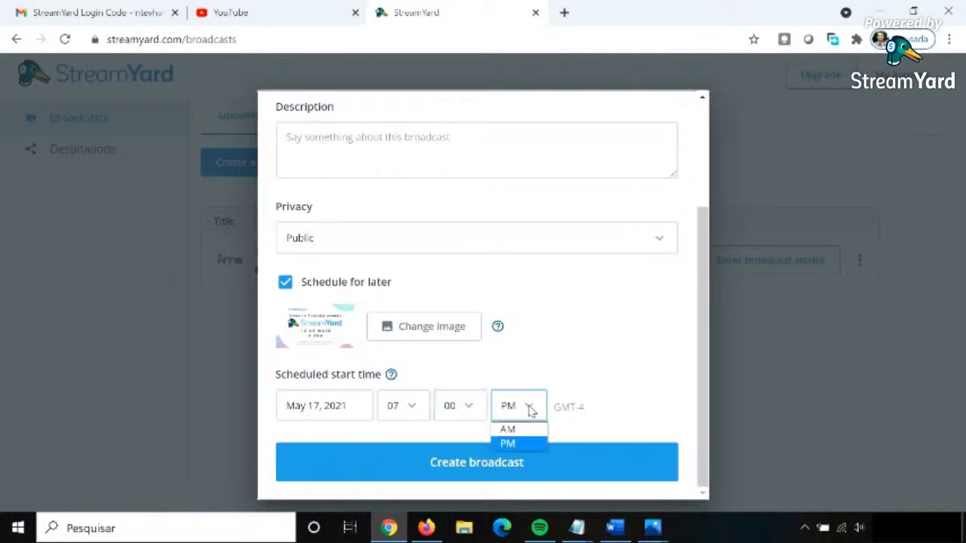
{"action": "left_click", "coordinate": [524, 444]}
{"action": "left_click_drag", "start_coordinate": [701, 408], "coordinate": [701, 421]}
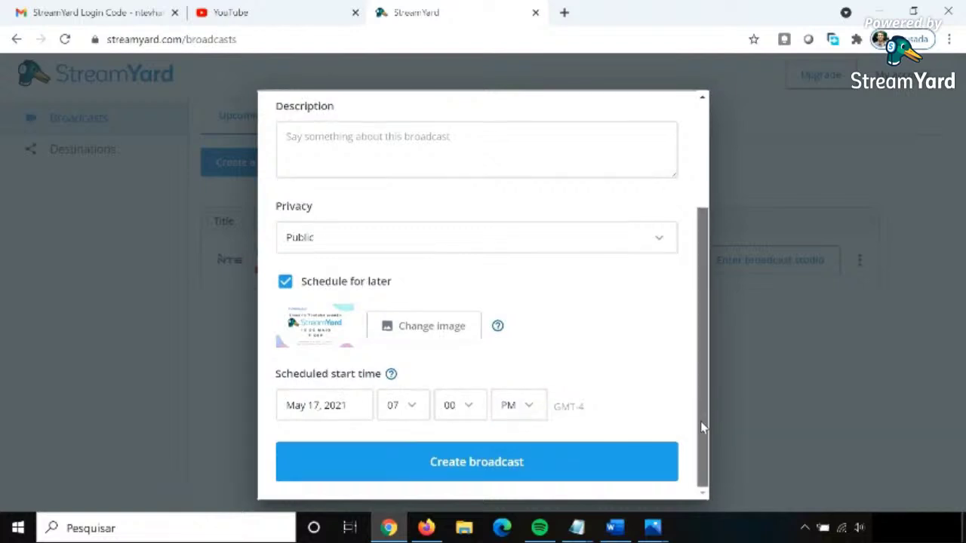
{"action": "left_click", "coordinate": [447, 473]}
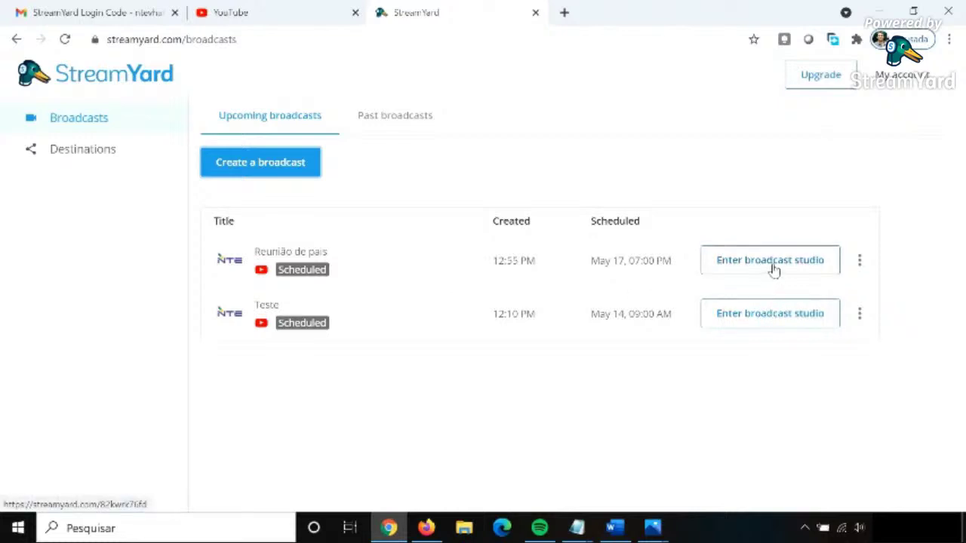
Select the guest invite link for 'Reunião de pais', then close it and reopen the broadcast's options.
{"action": "left_click", "coordinate": [860, 262]}
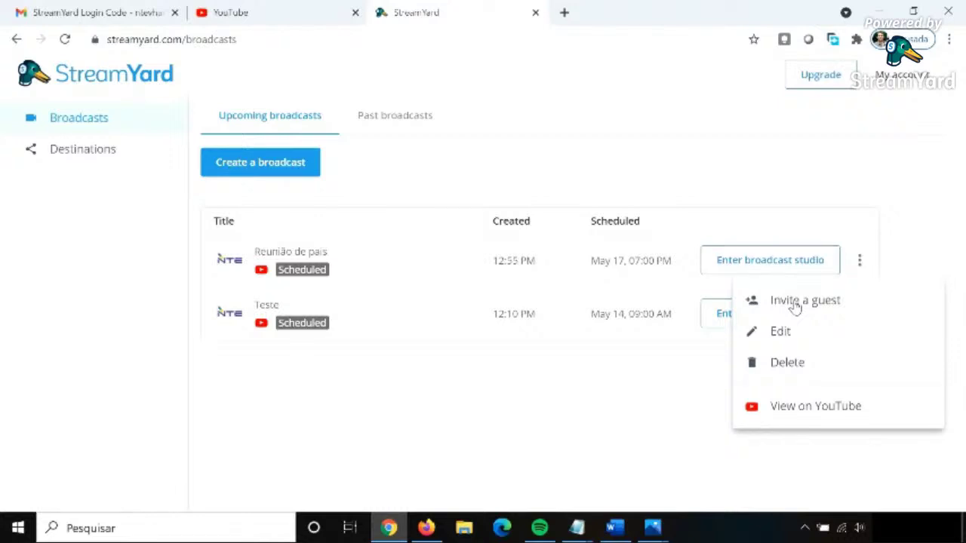
{"action": "left_click", "coordinate": [795, 302]}
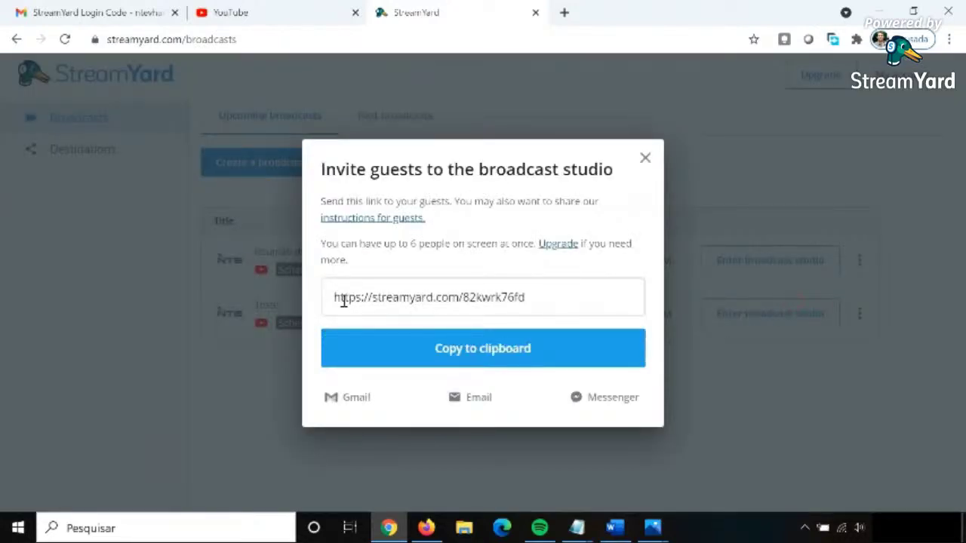
{"action": "left_click_drag", "start_coordinate": [334, 300], "coordinate": [537, 300]}
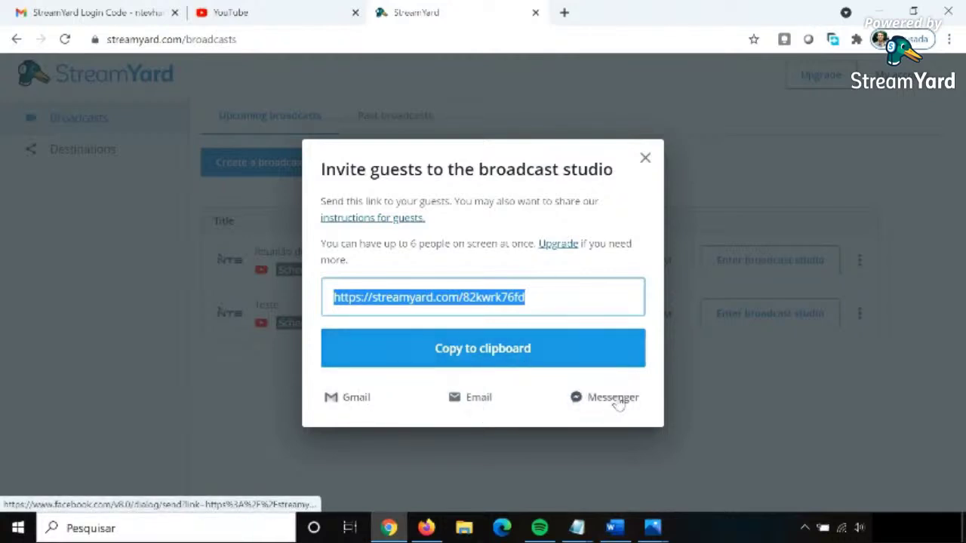
{"action": "left_click", "coordinate": [645, 161]}
{"action": "left_click", "coordinate": [859, 260]}
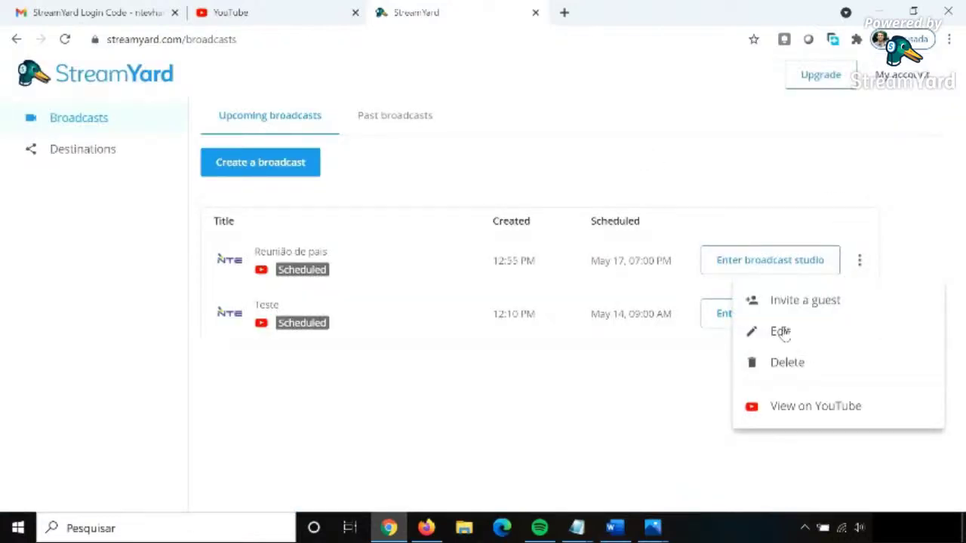
Close the Edit form unchanged, then choose View on YouTube and continue to the watch page.
{"action": "left_click", "coordinate": [782, 334]}
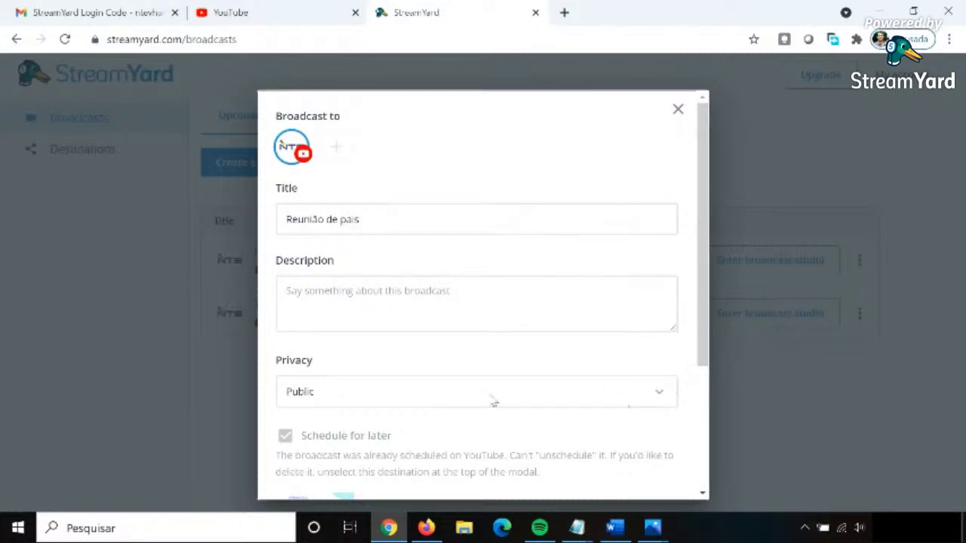
{"action": "left_click", "coordinate": [672, 112]}
{"action": "left_click", "coordinate": [862, 269]}
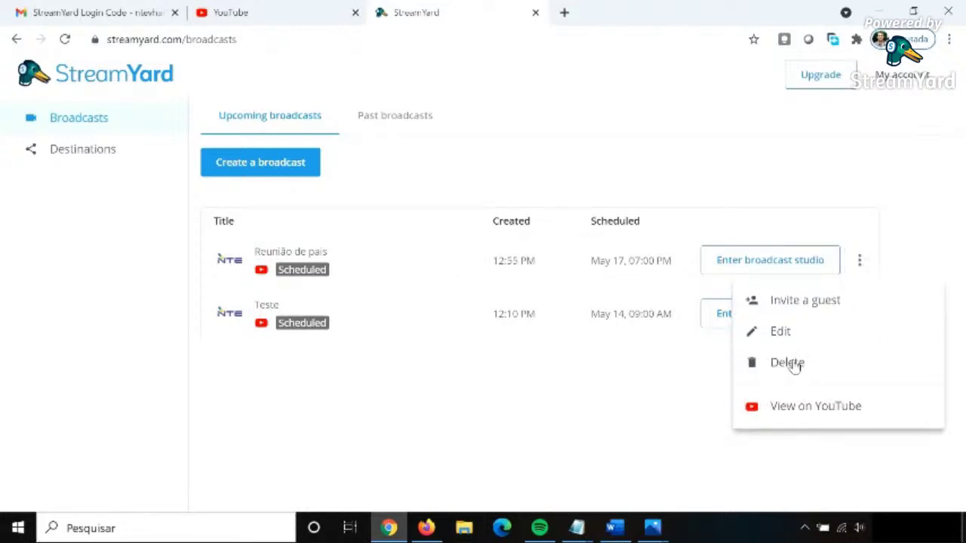
{"action": "left_click", "coordinate": [784, 417]}
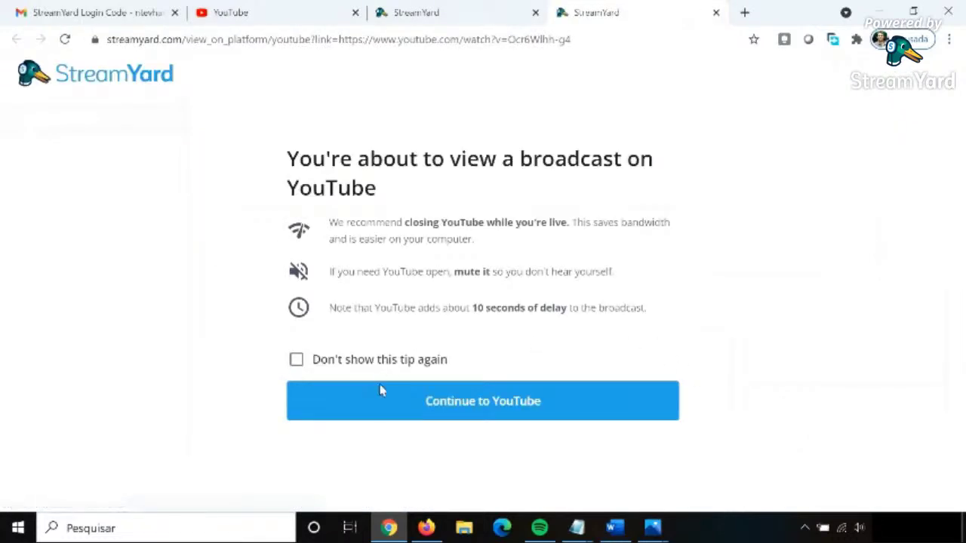
{"action": "left_click", "coordinate": [444, 414]}
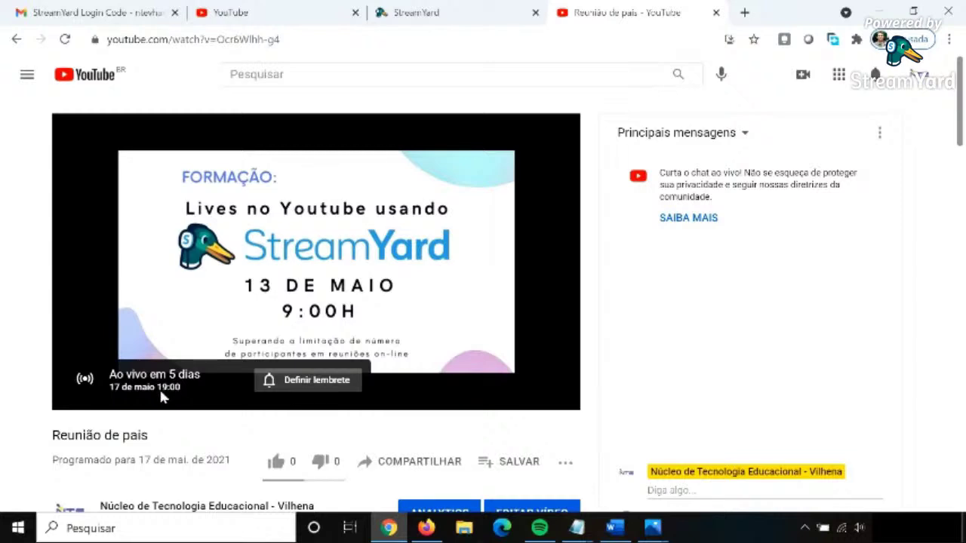
Select the full Reunião de pais watch-page URL on YouTube, then return to StreamYard's broadcasts list.
{"action": "left_click", "coordinate": [297, 40]}
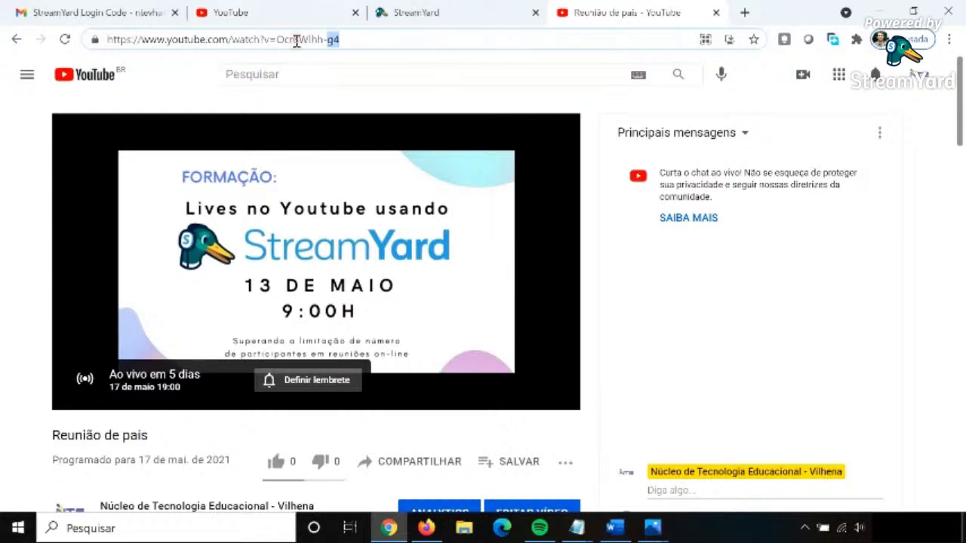
{"action": "left_click", "coordinate": [310, 45]}
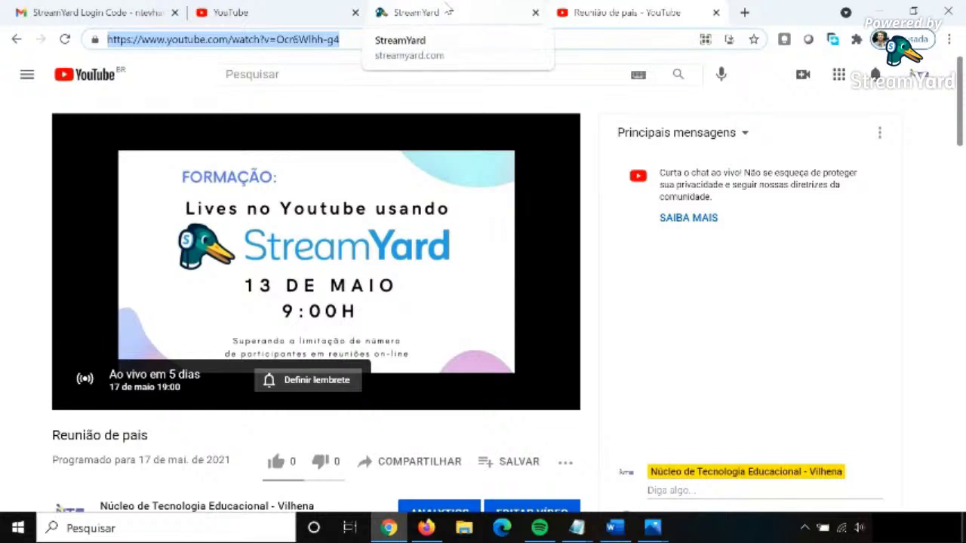
{"action": "left_click", "coordinate": [462, 9]}
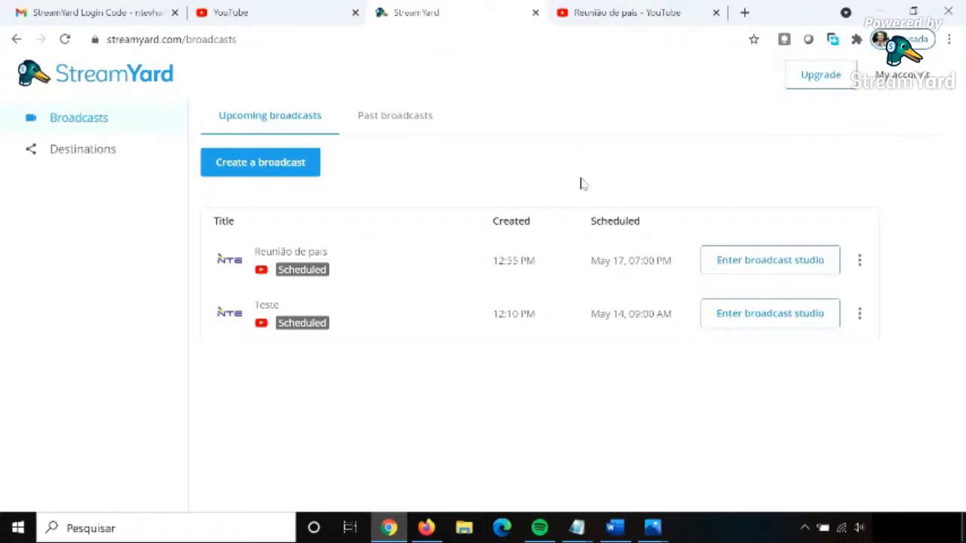
Open the Reunião de pais studio check page and review the display name and EasyCamera webcam settings.
{"action": "left_click", "coordinate": [773, 265]}
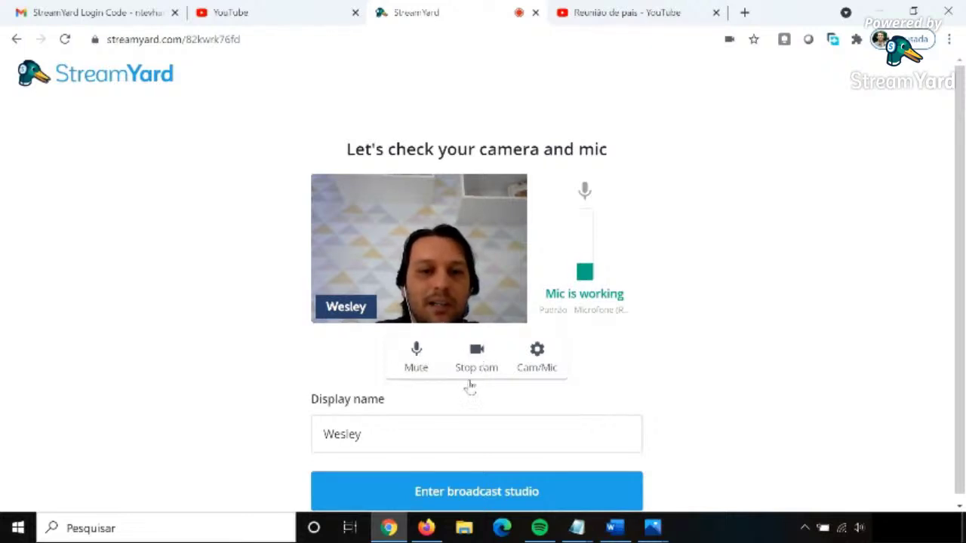
{"action": "left_click_drag", "start_coordinate": [377, 435], "coordinate": [314, 435]}
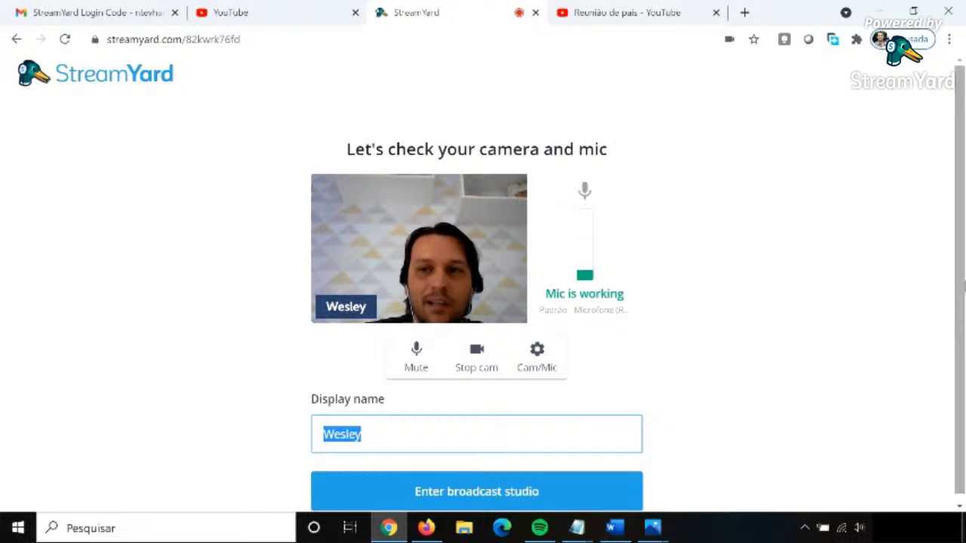
{"action": "scroll", "coordinate": [960, 309], "scroll_direction": "down", "scroll_amount": 1}
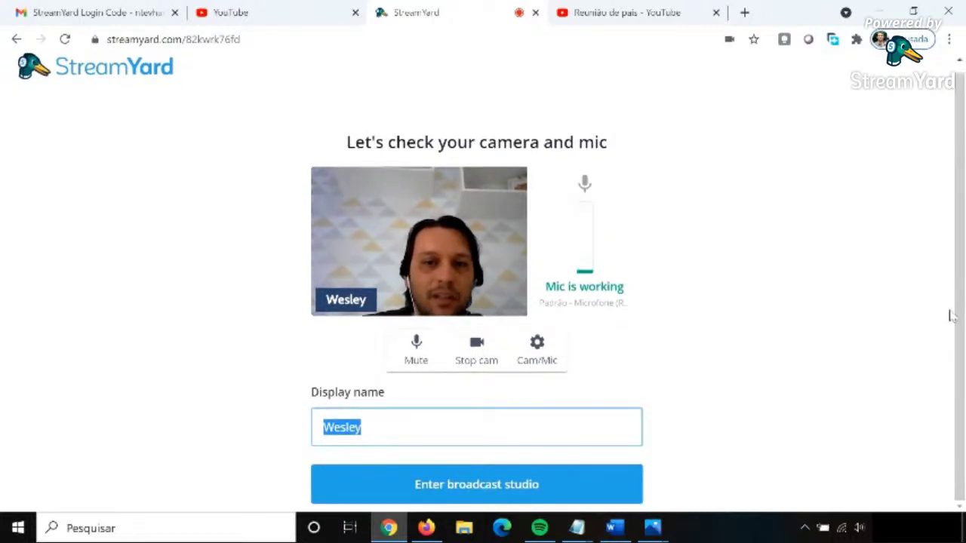
{"action": "left_click", "coordinate": [538, 348]}
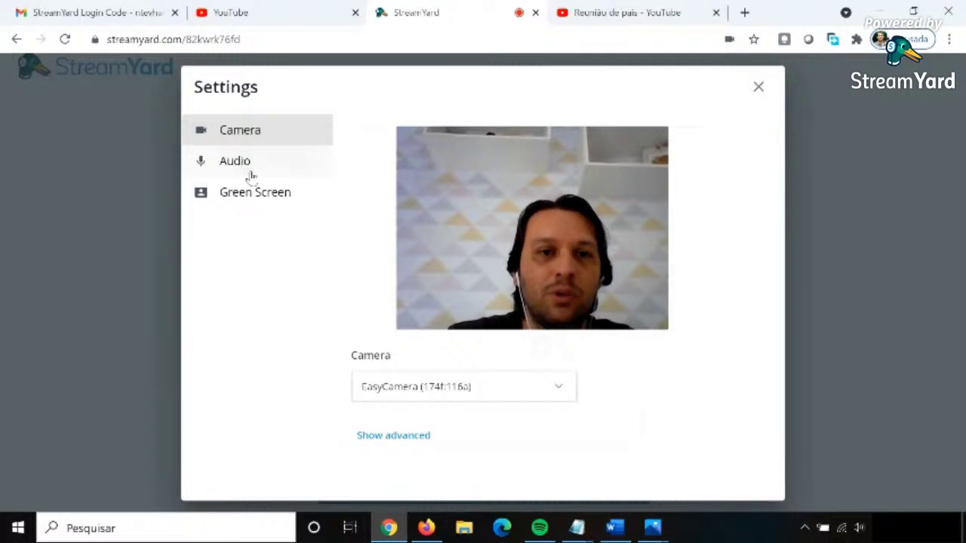
{"action": "left_click", "coordinate": [757, 89]}
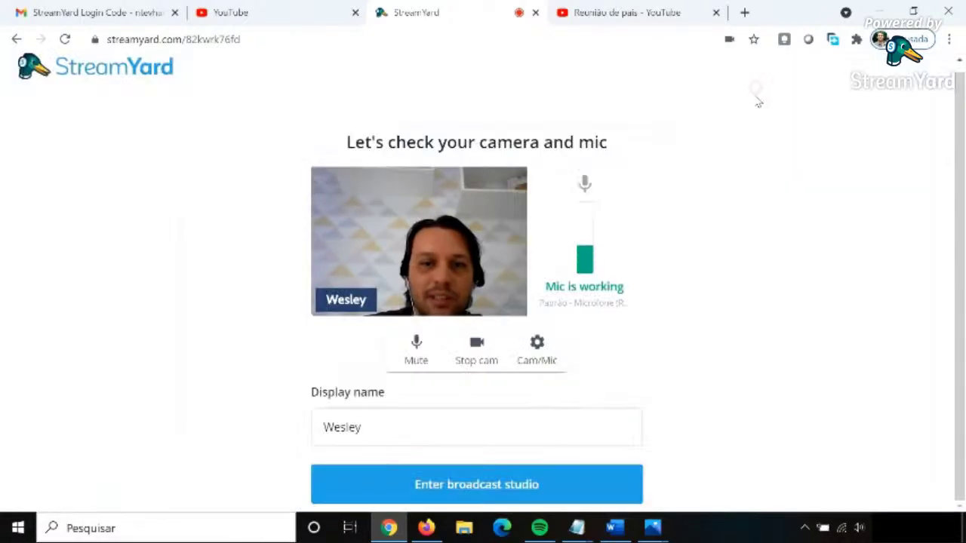
Enter the Reunião de pais broadcast studio so the host and two guests load on stage.
{"action": "left_click", "coordinate": [421, 487]}
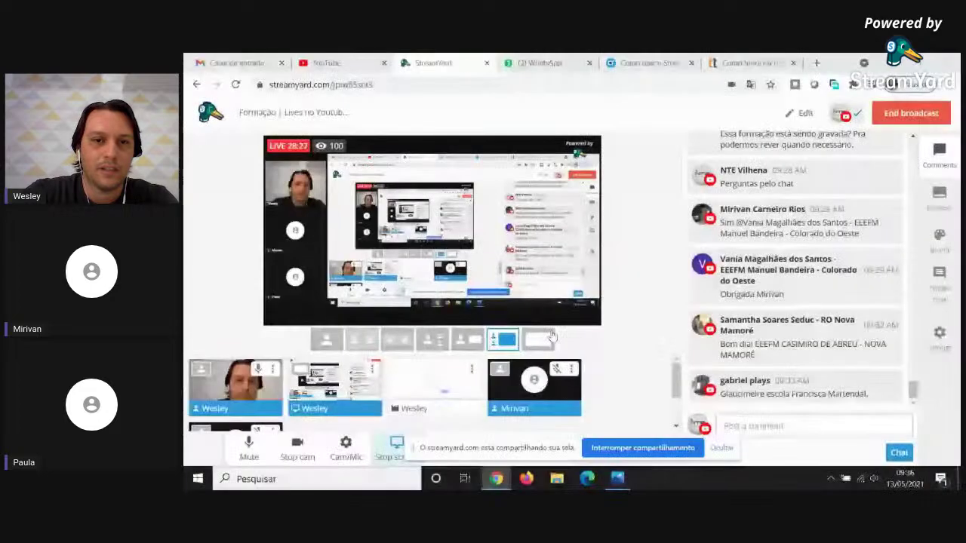
Cycle the layouts through screen-only, solo, grid and screen-only, ending on the host-large leader layout.
{"action": "left_click", "coordinate": [551, 337]}
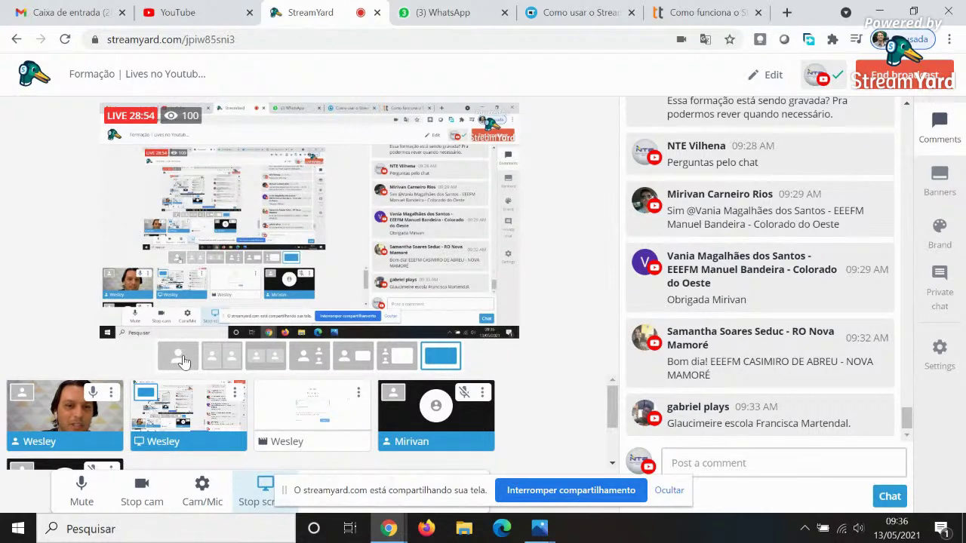
{"action": "left_click", "coordinate": [183, 360]}
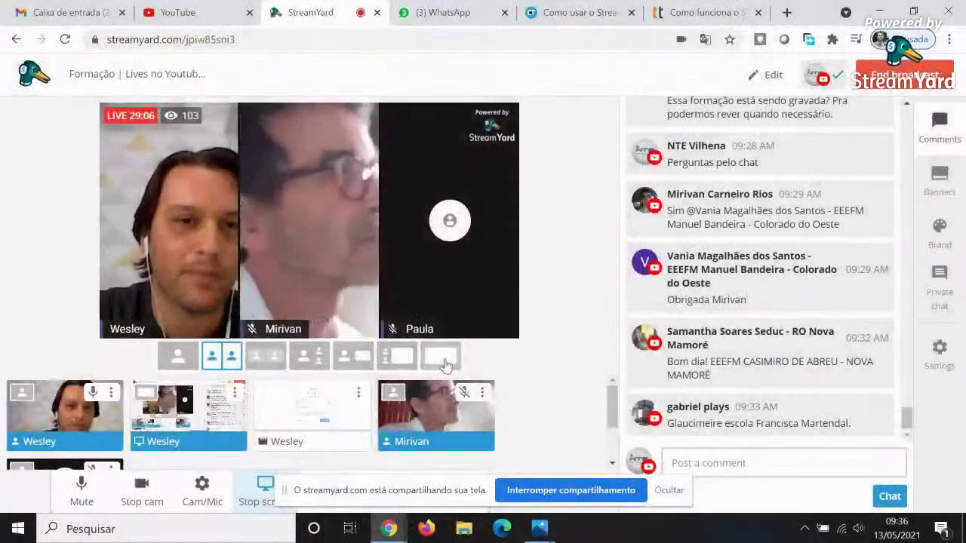
{"action": "left_click", "coordinate": [444, 360]}
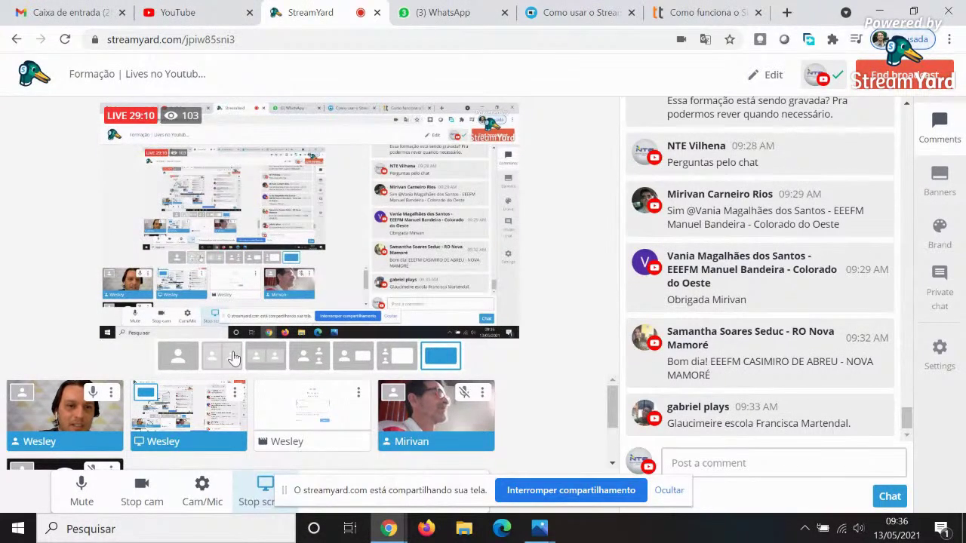
{"action": "left_click", "coordinate": [264, 357]}
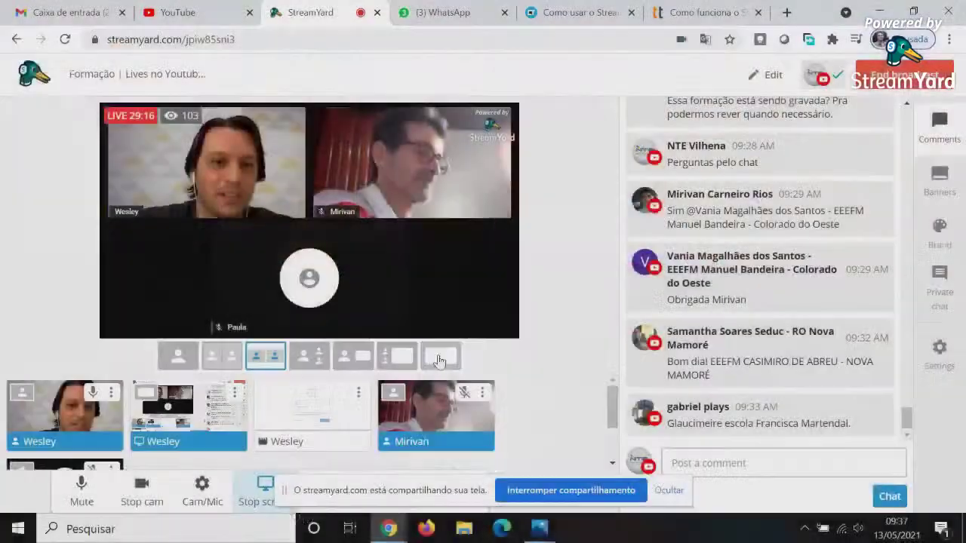
{"action": "left_click", "coordinate": [440, 356]}
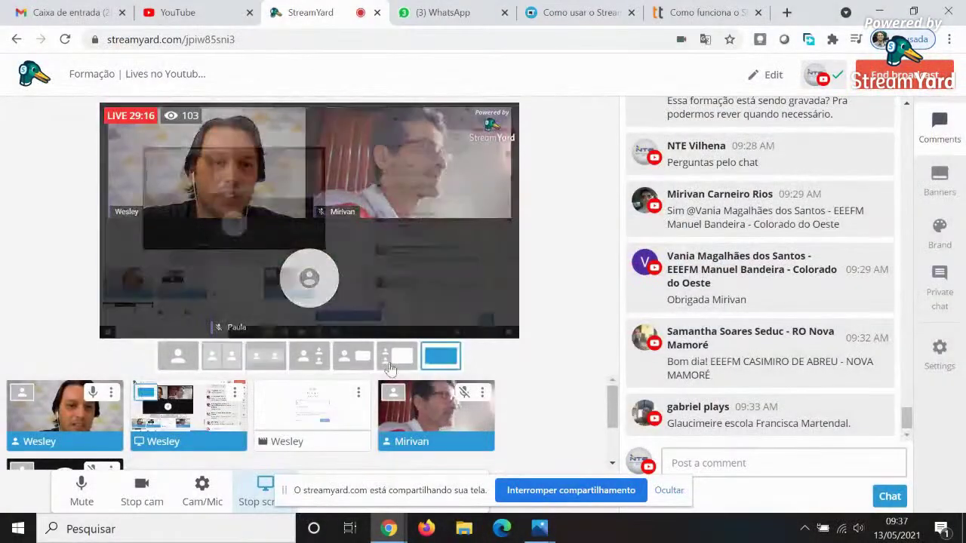
{"action": "left_click", "coordinate": [309, 357]}
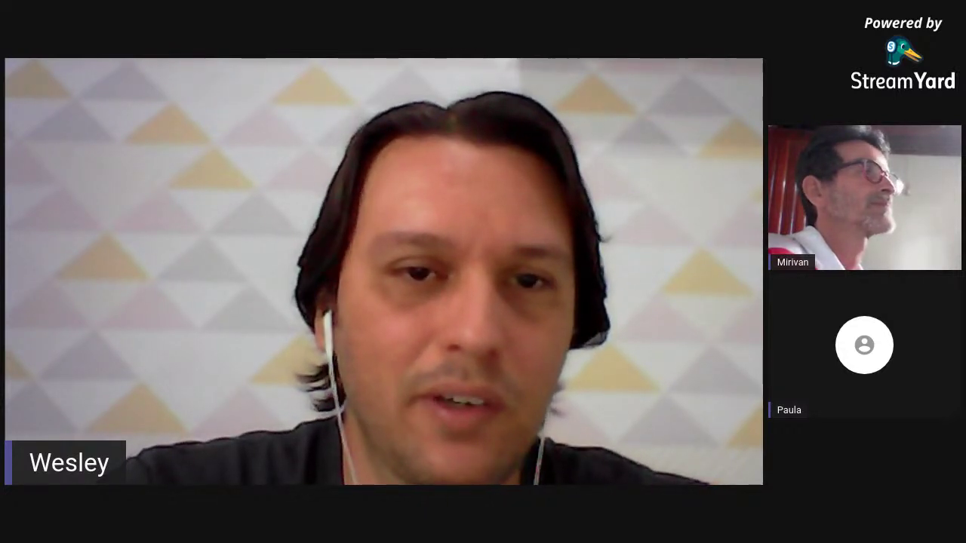
Try the inset, screen-with-tiles and screen-only layouts, ending on the full shared-screen layout.
{"action": "left_click", "coordinate": [434, 357]}
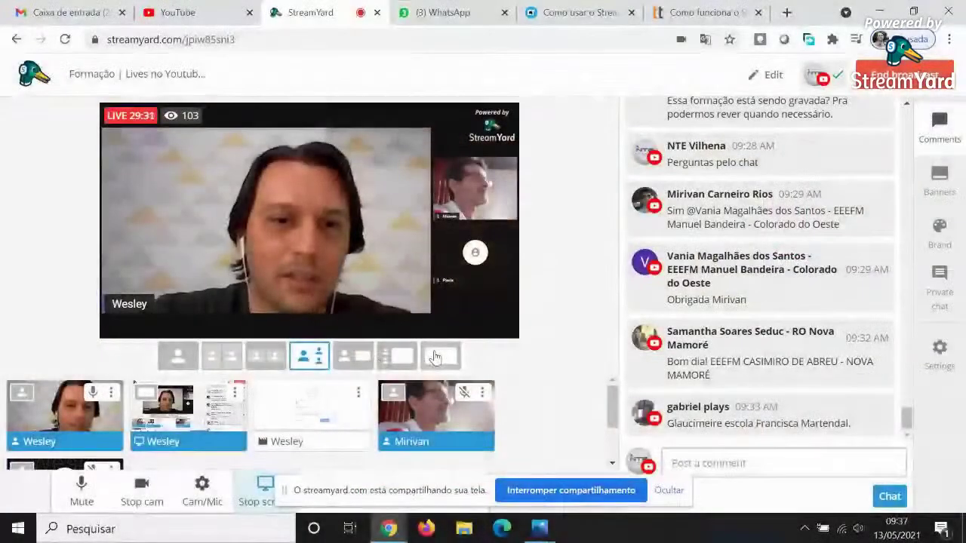
{"action": "left_click", "coordinate": [353, 356]}
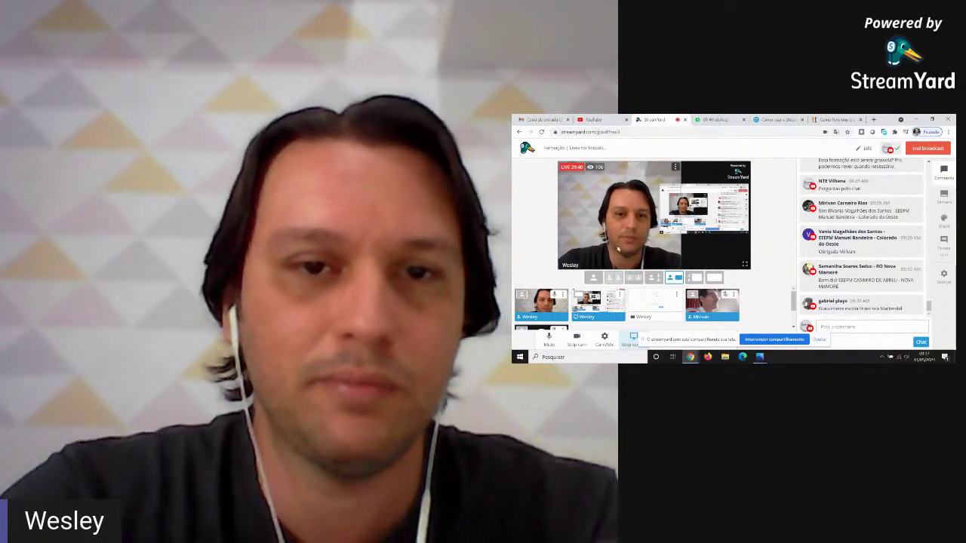
{"action": "left_click", "coordinate": [673, 278]}
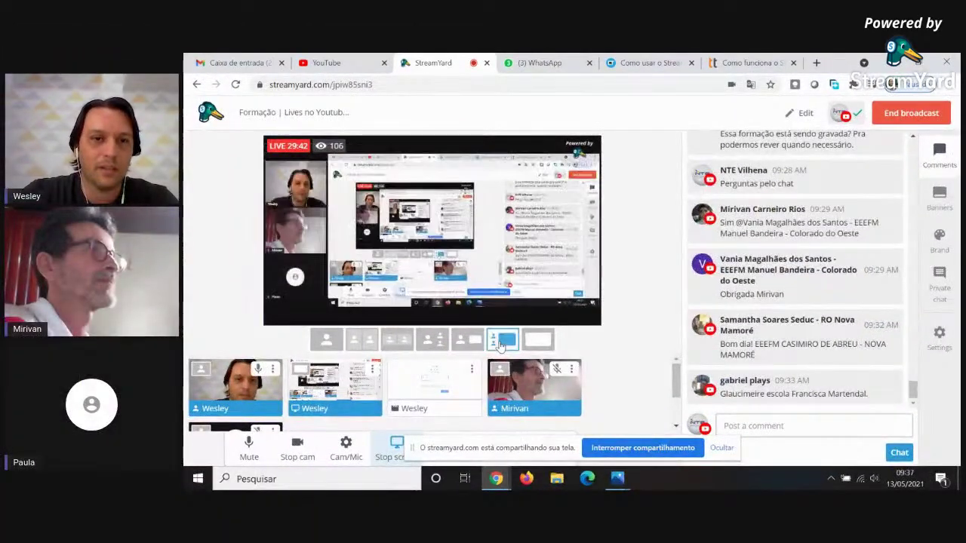
{"action": "left_click", "coordinate": [537, 339]}
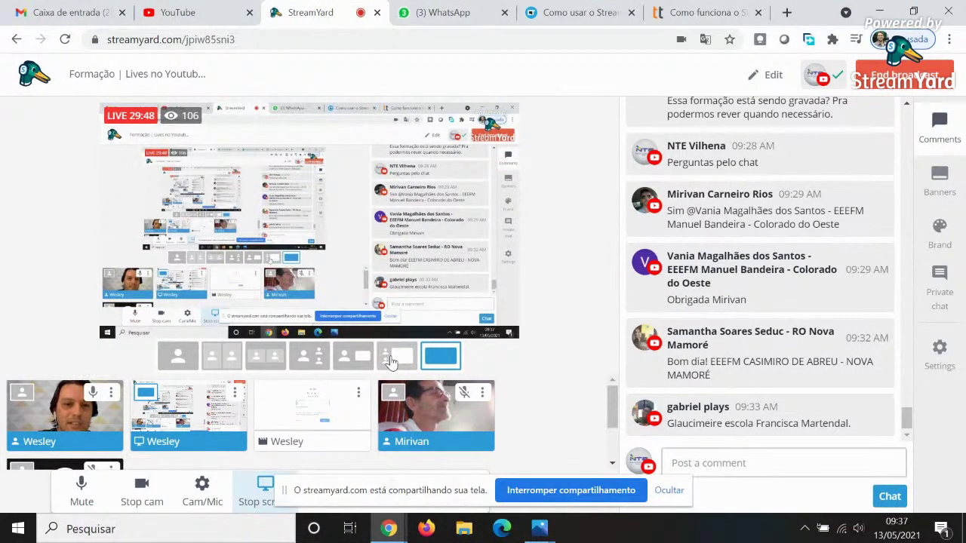
{"action": "left_click", "coordinate": [394, 358]}
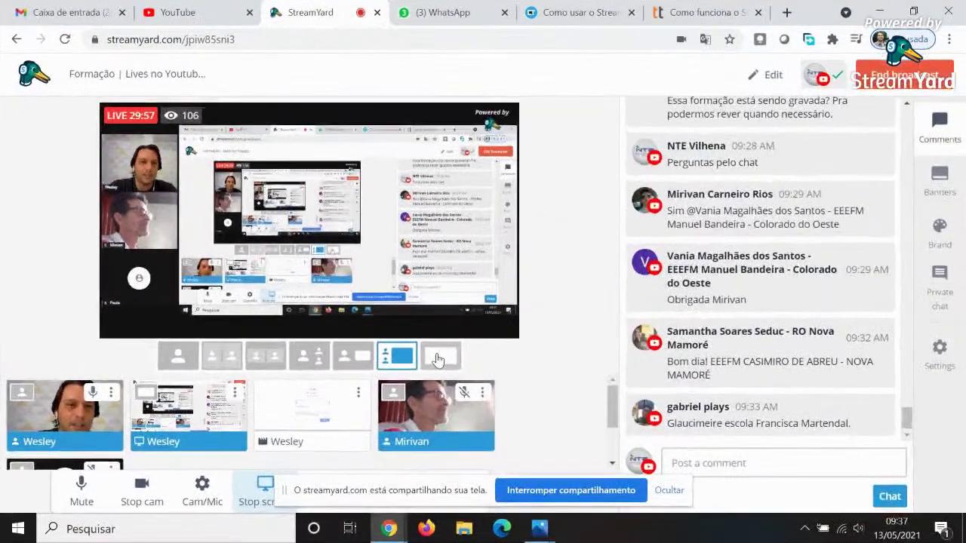
{"action": "left_click", "coordinate": [438, 359]}
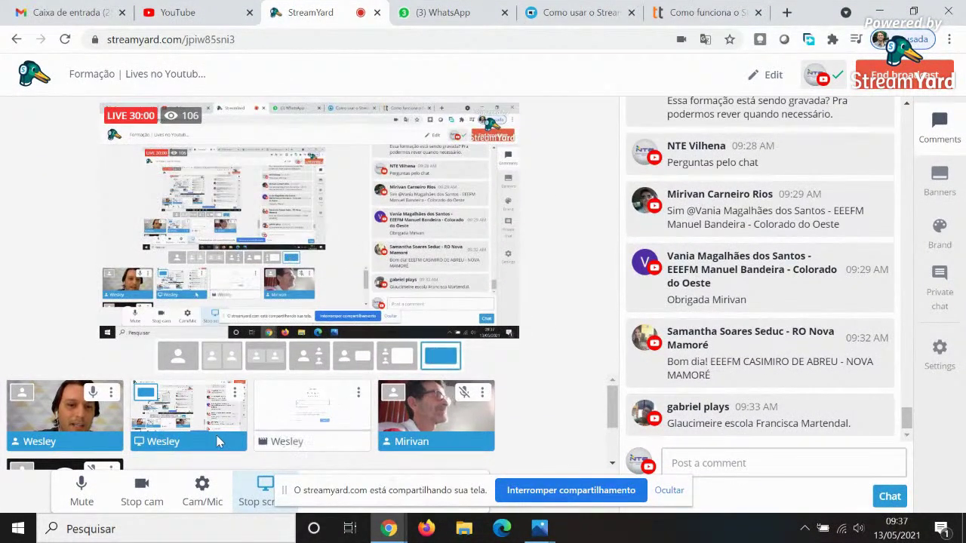
Hide Chrome's screen-sharing notice bar with 'Ocultar'.
{"action": "mouse_move", "coordinate": [97, 433]}
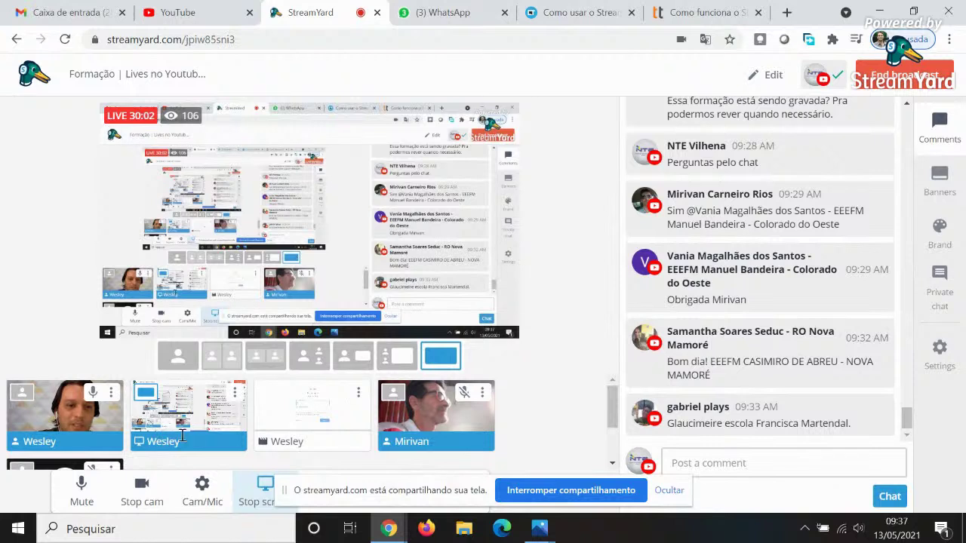
{"action": "mouse_move", "coordinate": [197, 432]}
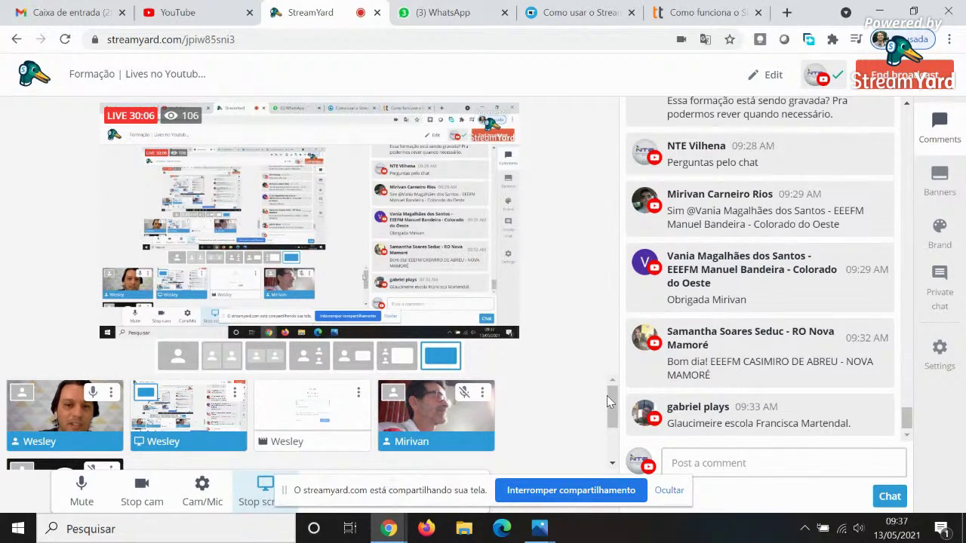
{"action": "mouse_move", "coordinate": [38, 399]}
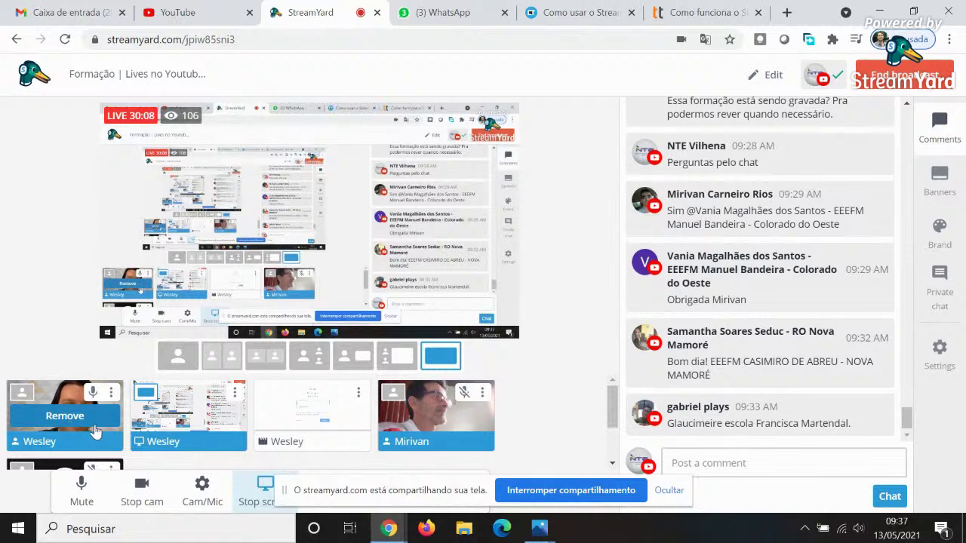
{"action": "mouse_move", "coordinate": [157, 434]}
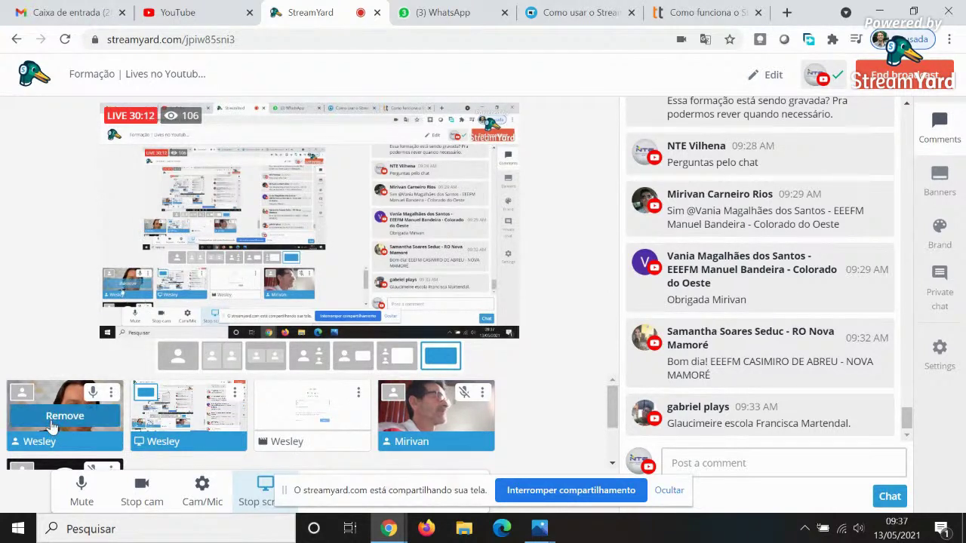
{"action": "mouse_move", "coordinate": [63, 427]}
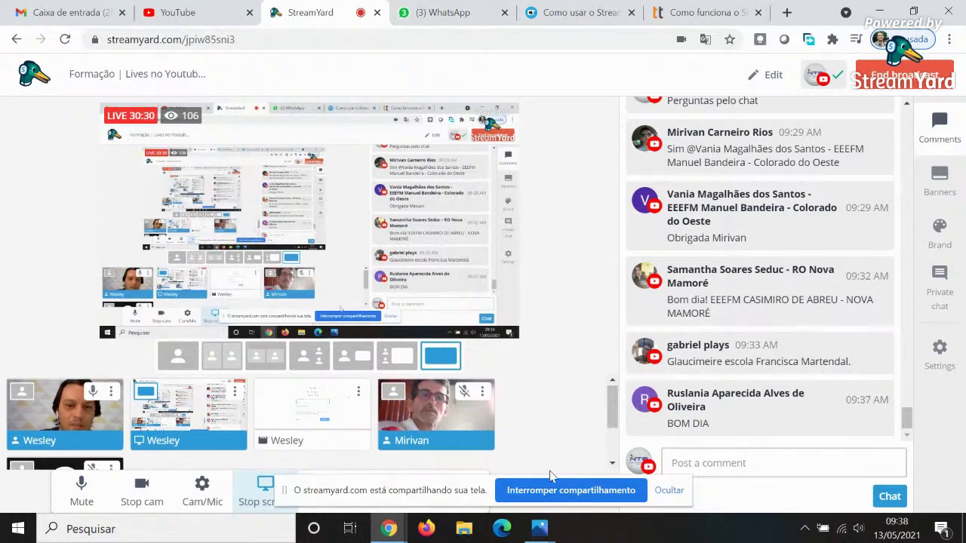
{"action": "left_click", "coordinate": [667, 490]}
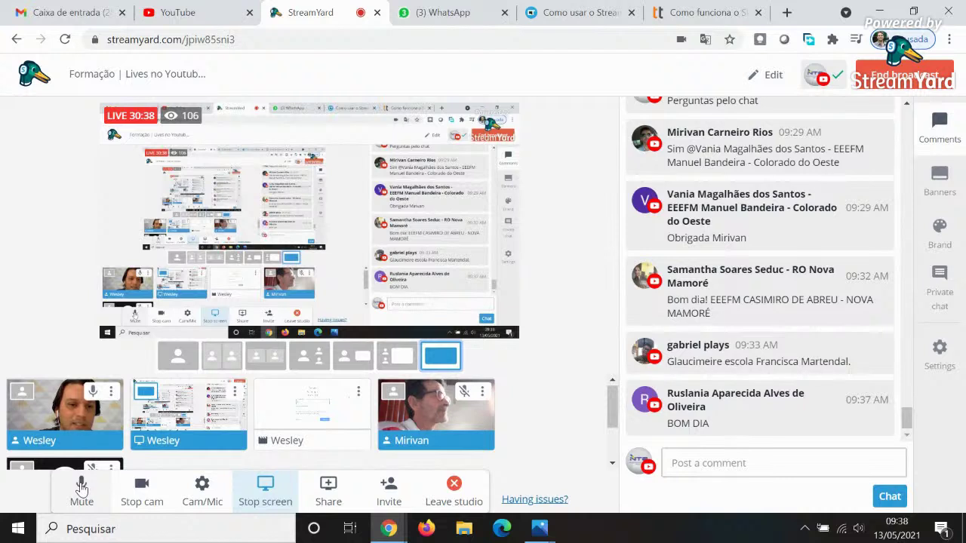
{"action": "left_click", "coordinate": [202, 489]}
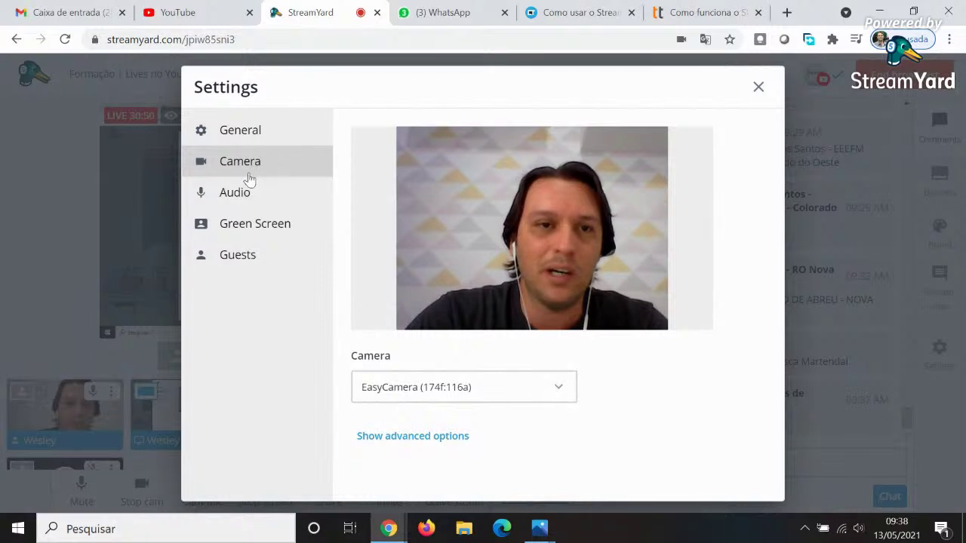
{"action": "left_click", "coordinate": [264, 136]}
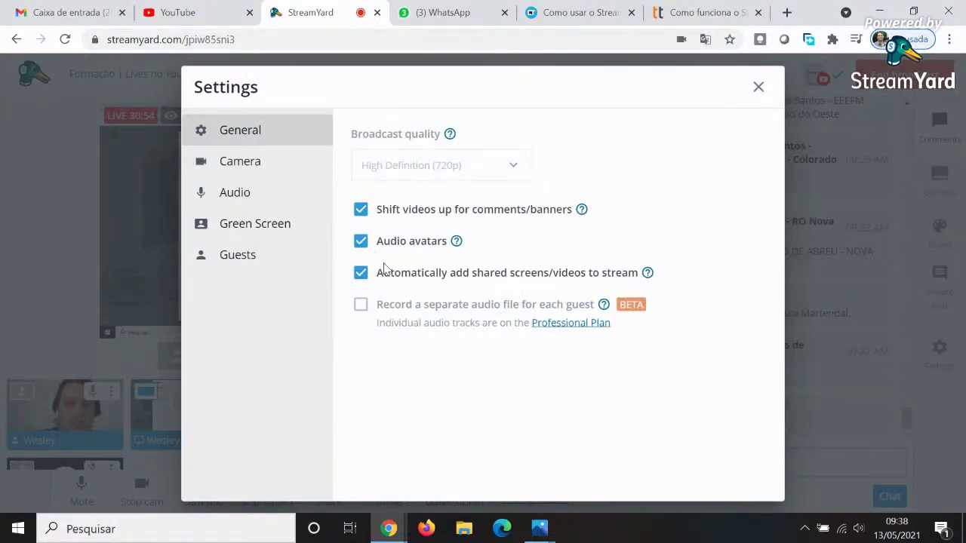
{"action": "left_click", "coordinate": [758, 87]}
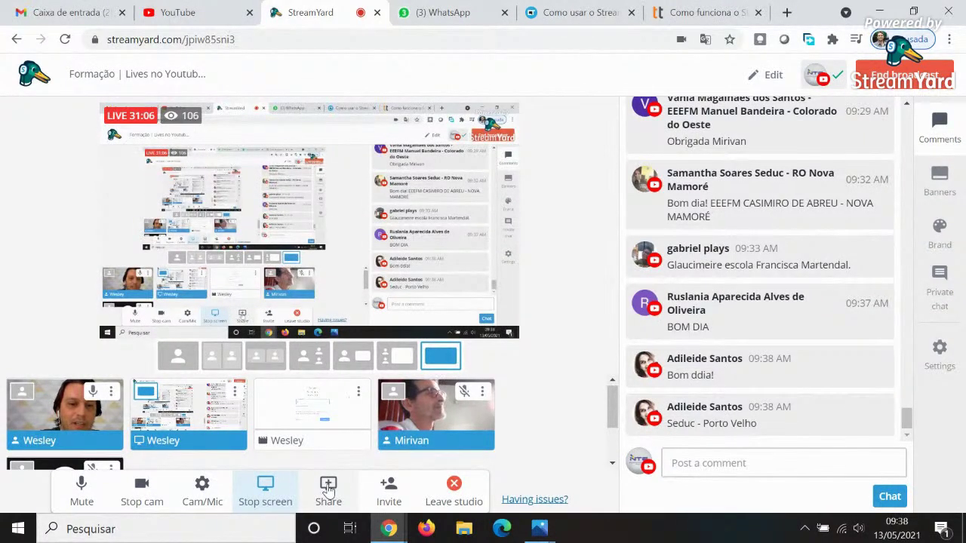
{"action": "left_click", "coordinate": [329, 500]}
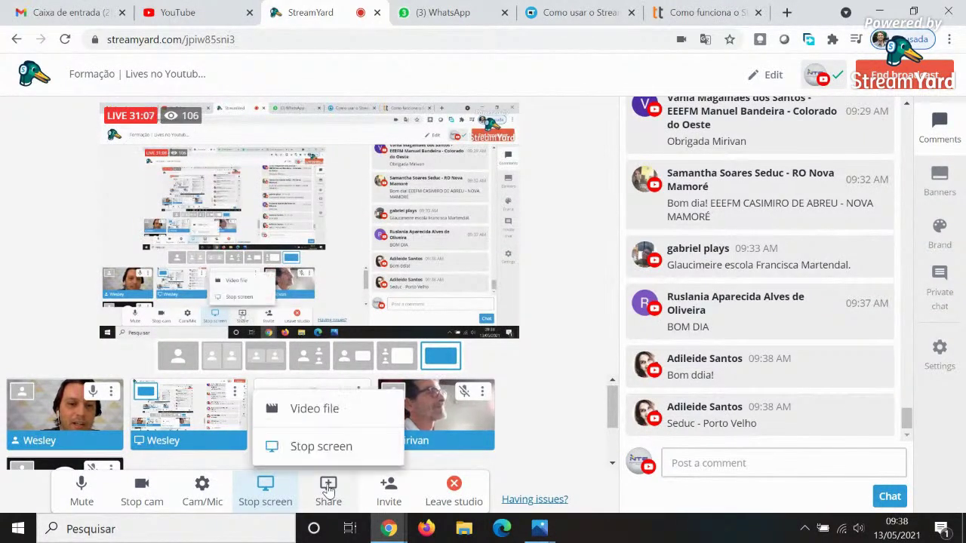
{"action": "left_click", "coordinate": [307, 411]}
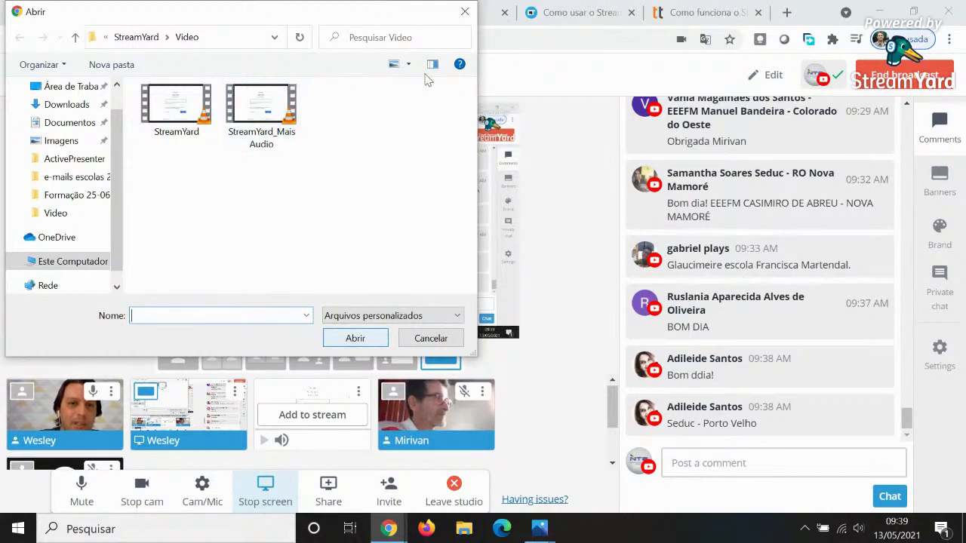
{"action": "left_click", "coordinate": [464, 12]}
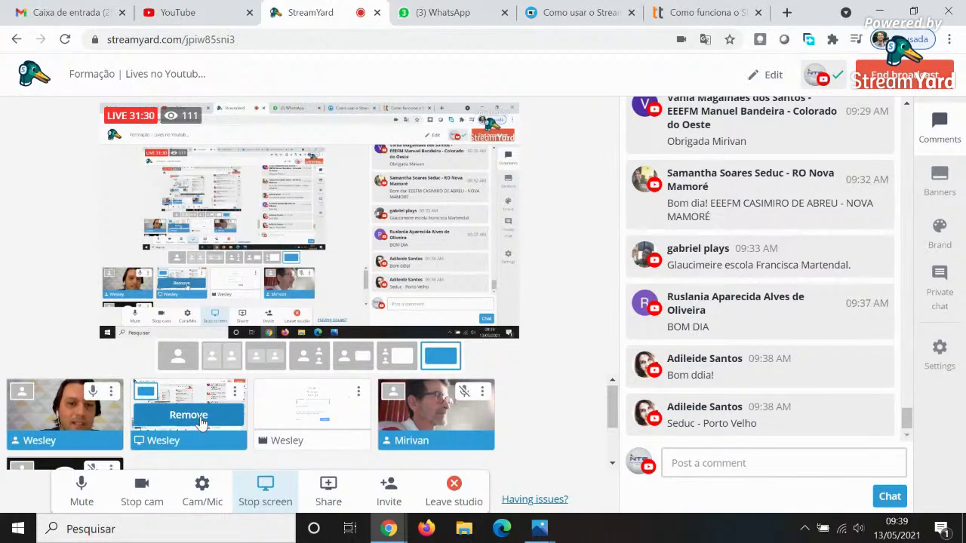
Switch to the shared screen with camera tiles beside it and remove one guest from the stream.
{"action": "mouse_move", "coordinate": [283, 445]}
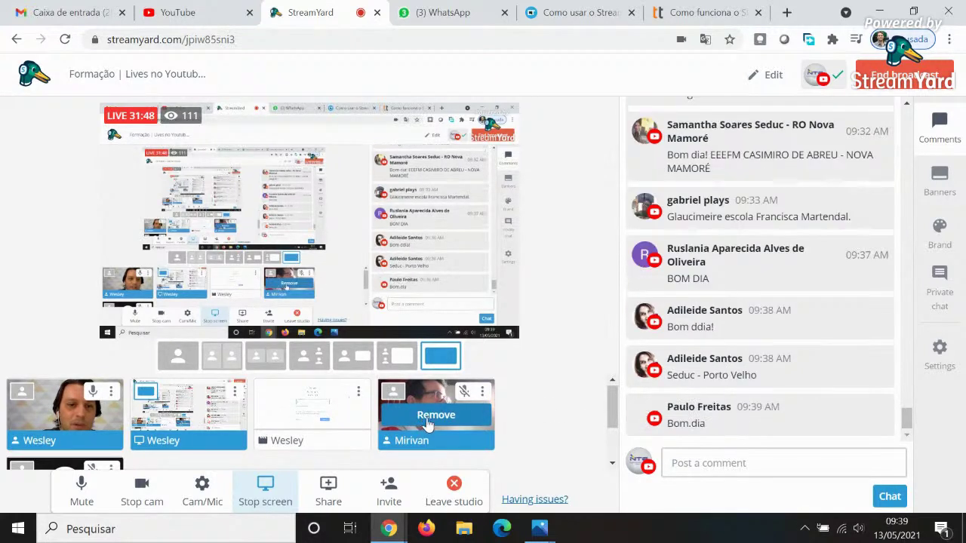
{"action": "left_click", "coordinate": [397, 358]}
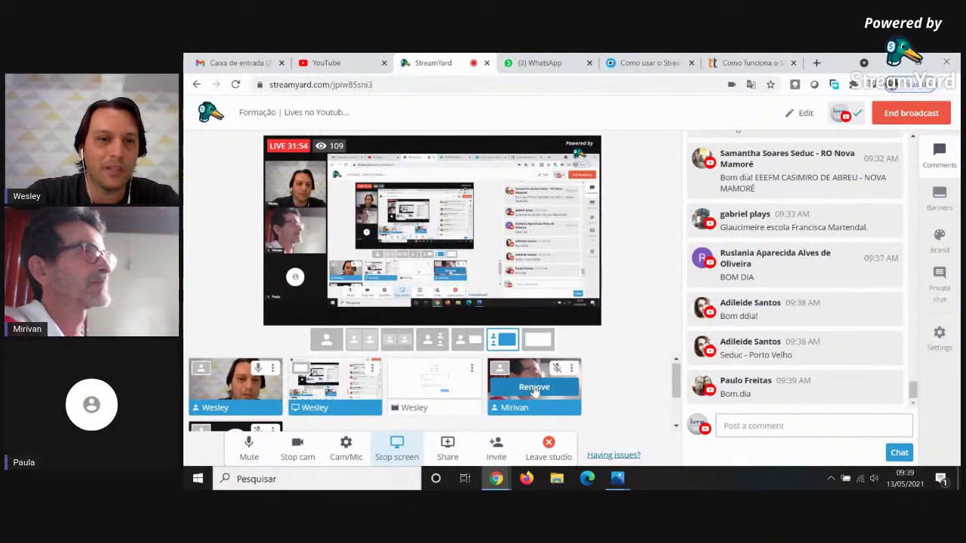
{"action": "left_click", "coordinate": [534, 388]}
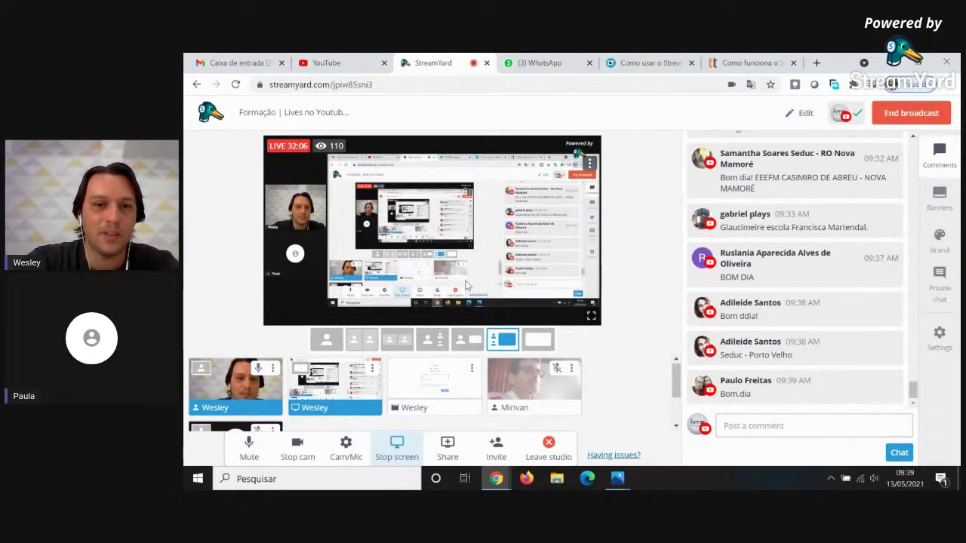
{"action": "mouse_move", "coordinate": [530, 386]}
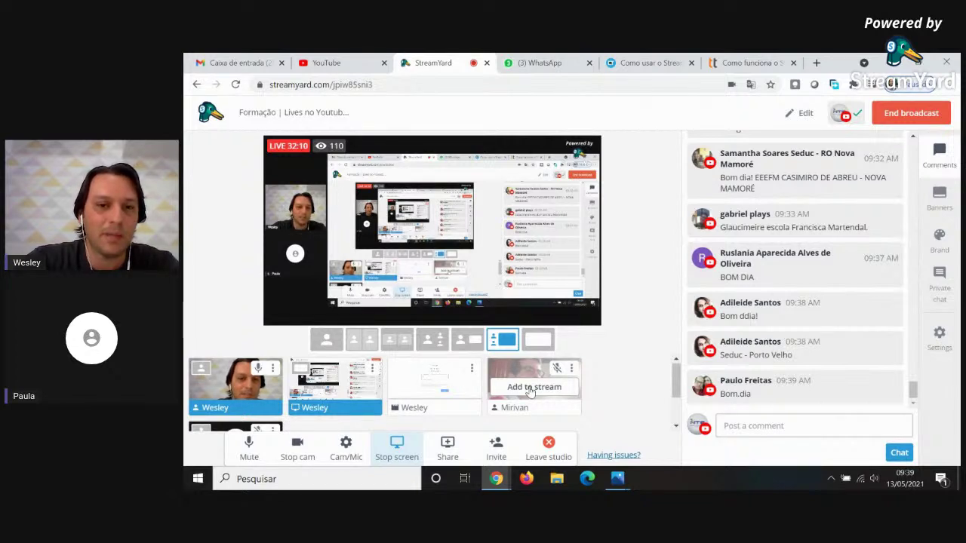
{"action": "left_click", "coordinate": [533, 387]}
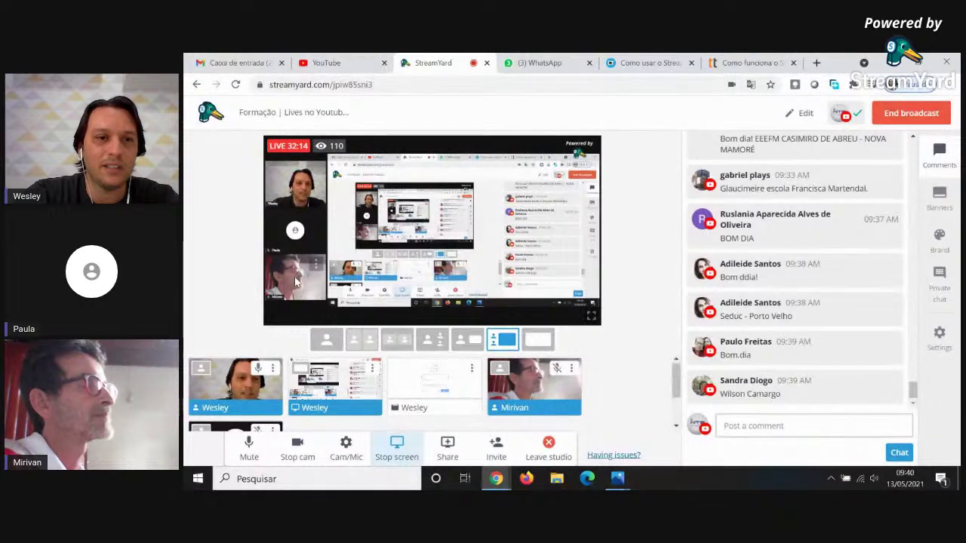
{"action": "mouse_move", "coordinate": [300, 293]}
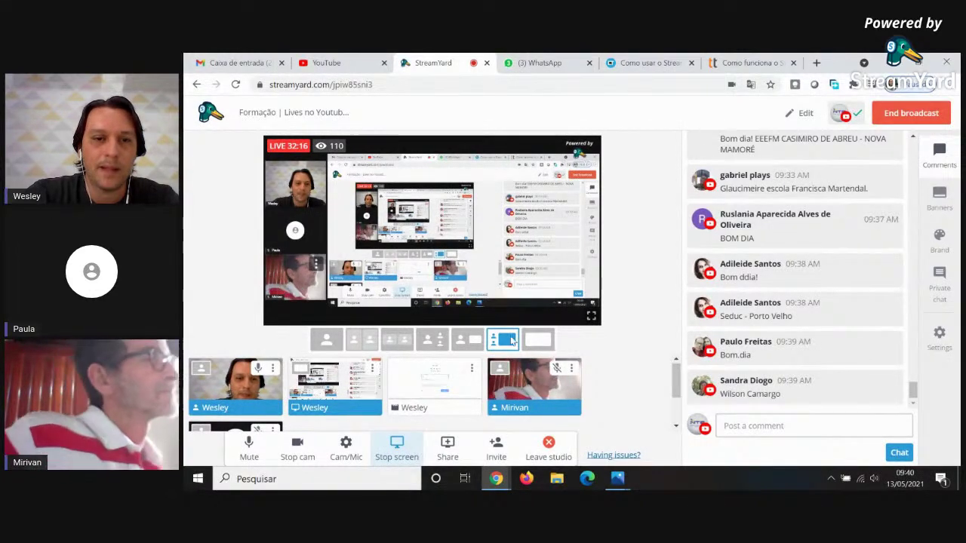
{"action": "left_click_drag", "start_coordinate": [675, 386], "coordinate": [675, 386]}
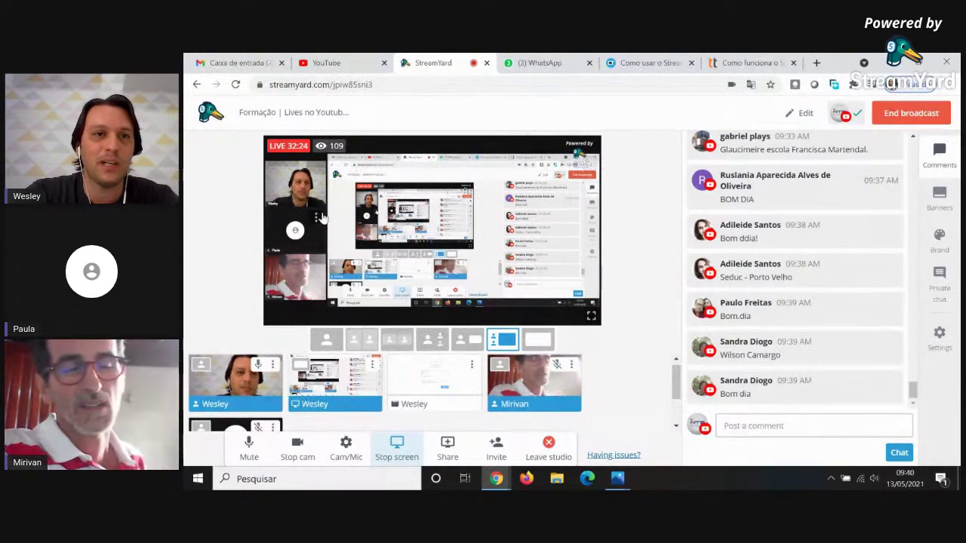
{"action": "mouse_move", "coordinate": [317, 209]}
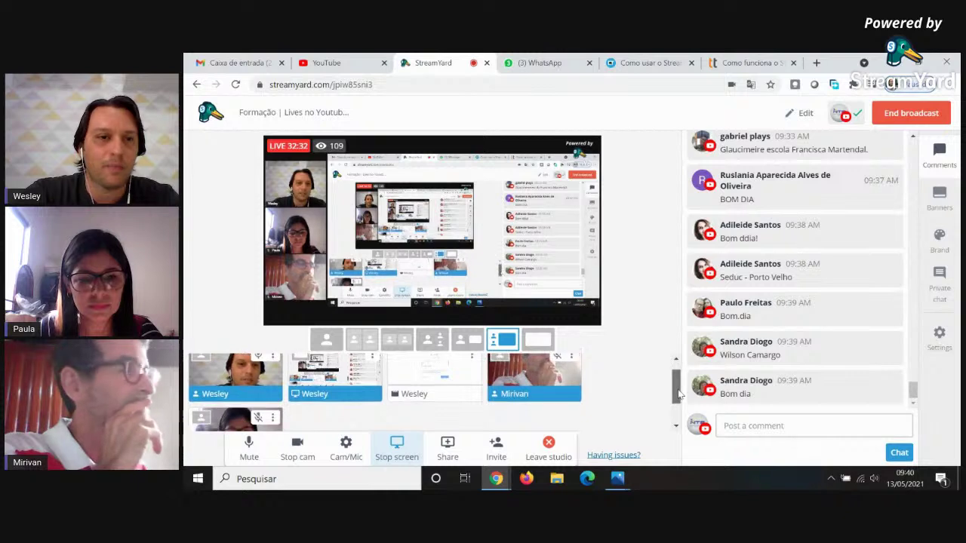
{"action": "left_click_drag", "start_coordinate": [676, 388], "coordinate": [676, 385]}
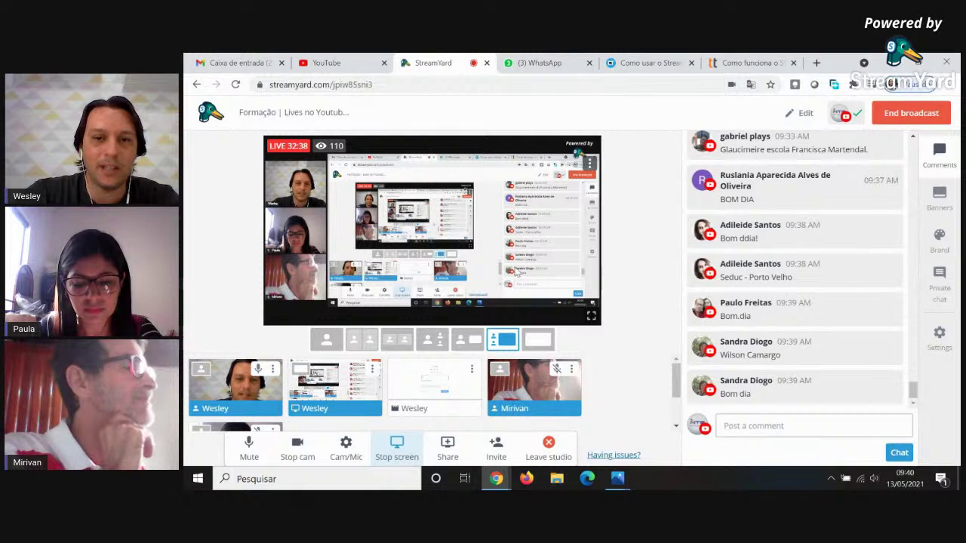
{"action": "left_click_drag", "start_coordinate": [675, 375], "coordinate": [674, 398]}
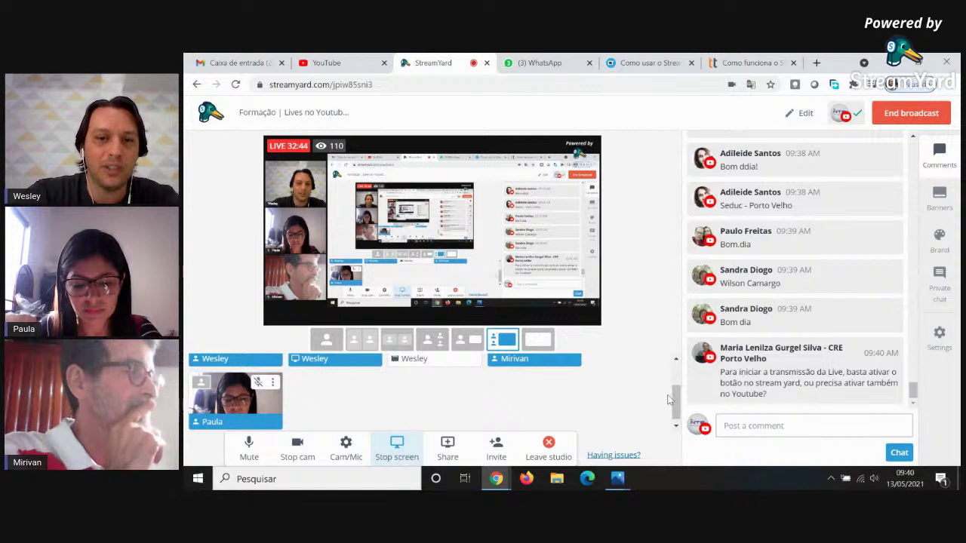
{"action": "left_click_drag", "start_coordinate": [675, 399], "coordinate": [675, 402]}
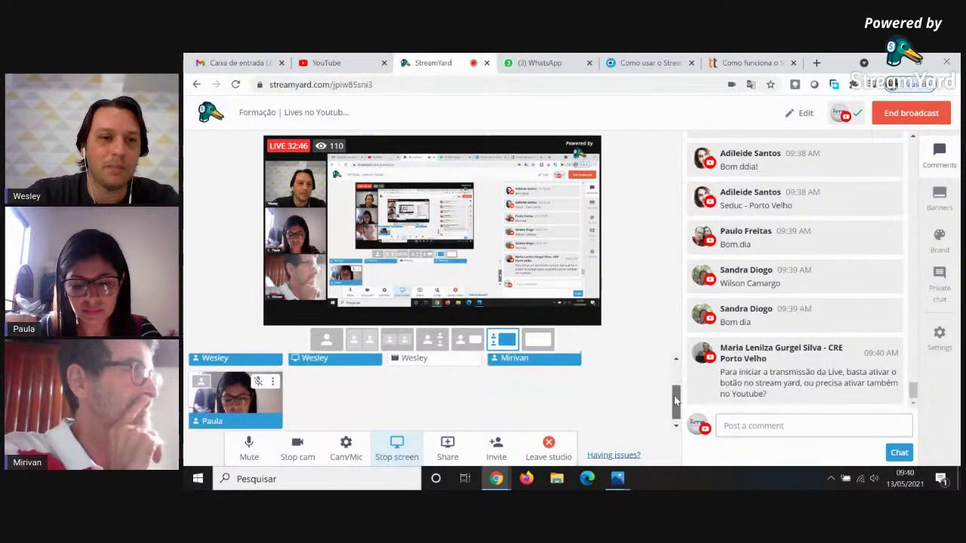
{"action": "mouse_move", "coordinate": [237, 403]}
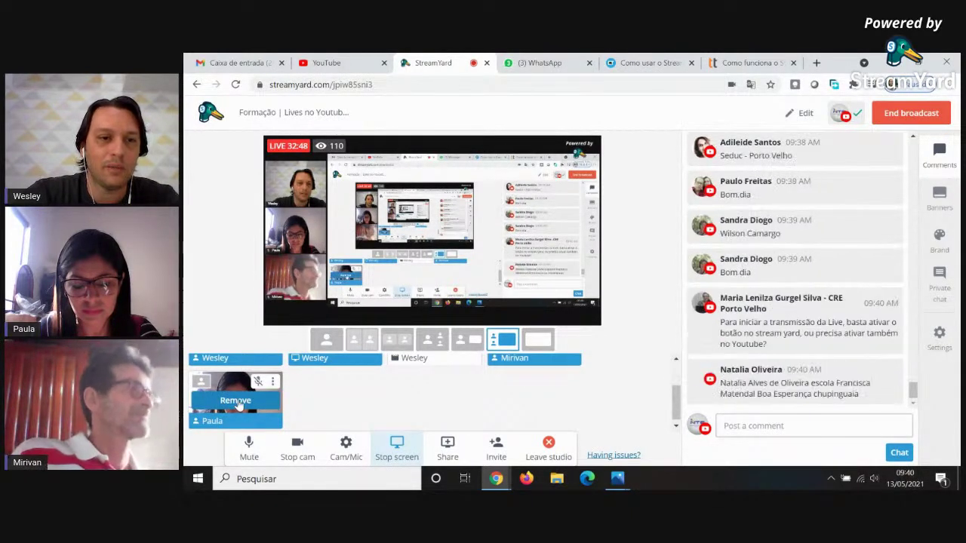
Remove the third guest from stage and try the screen-only and screen-with-webcams layouts.
{"action": "left_click", "coordinate": [237, 401]}
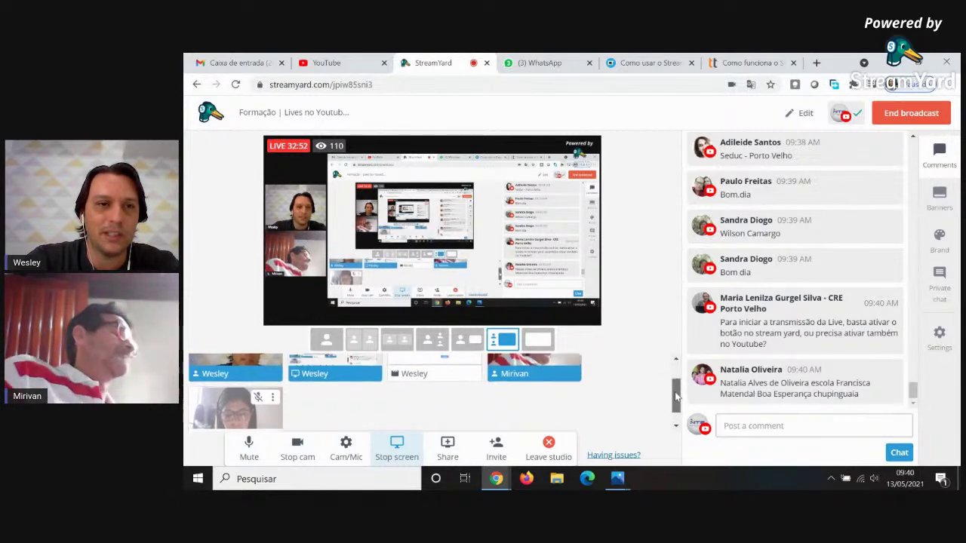
{"action": "left_click_drag", "start_coordinate": [676, 405], "coordinate": [676, 386]}
{"action": "left_click", "coordinate": [538, 340]}
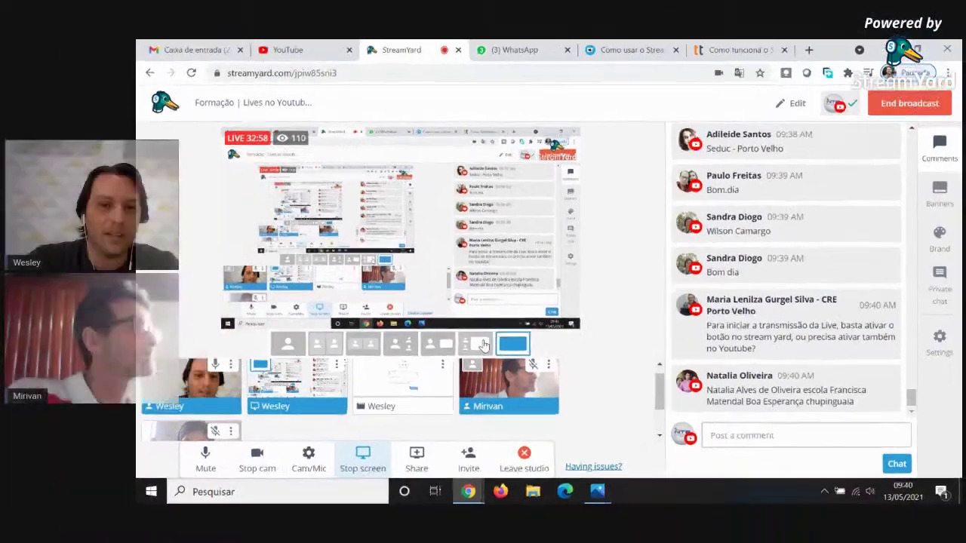
{"action": "left_click", "coordinate": [483, 344]}
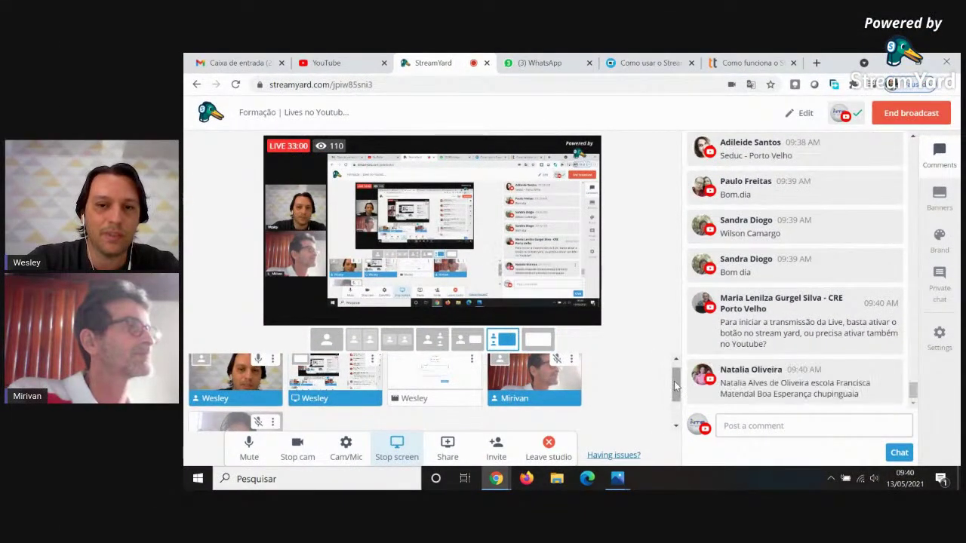
{"action": "scroll", "coordinate": [675, 390], "scroll_direction": "down", "scroll_amount": 2}
Put the third guest back on stage, switch to screen share alone, and open that guest's options menu.
{"action": "mouse_move", "coordinate": [248, 400]}
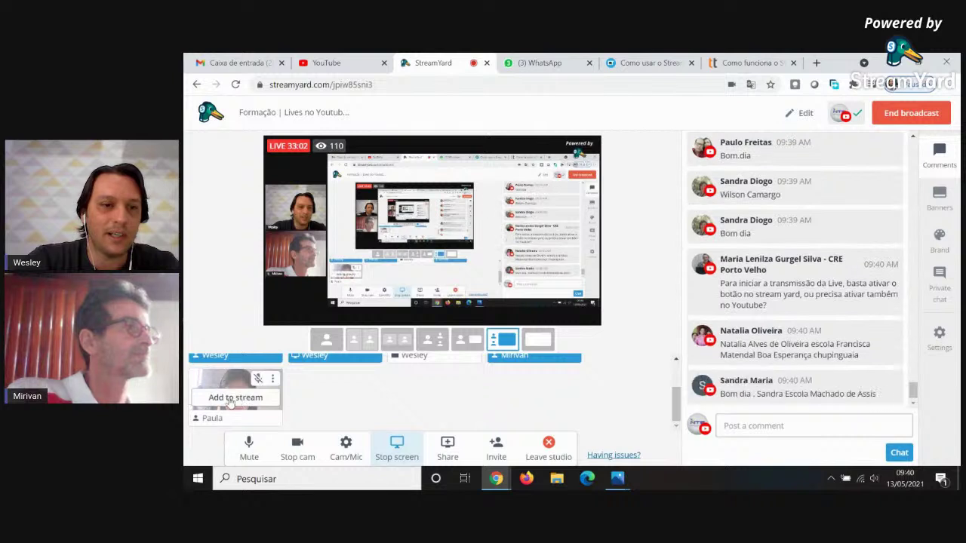
{"action": "left_click", "coordinate": [234, 397]}
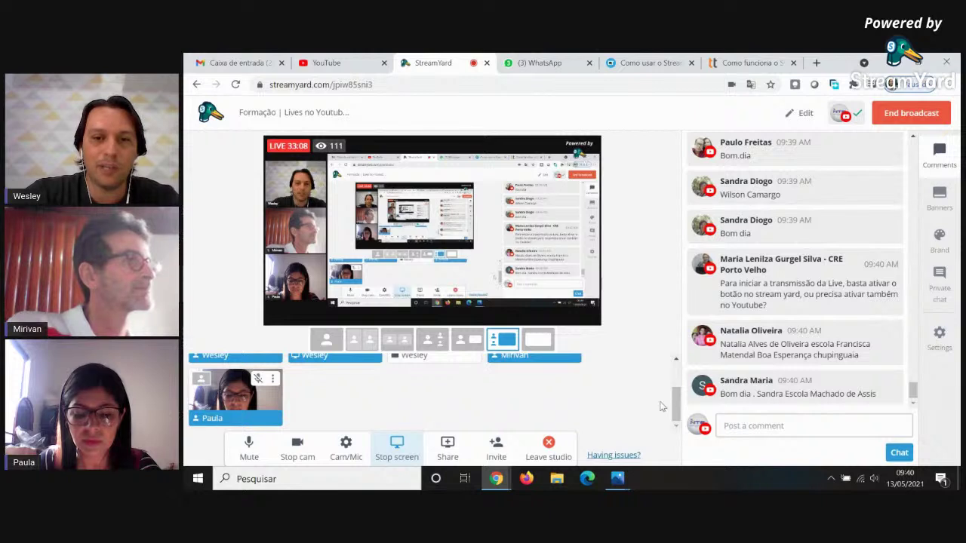
{"action": "left_click_drag", "start_coordinate": [677, 413], "coordinate": [677, 400]}
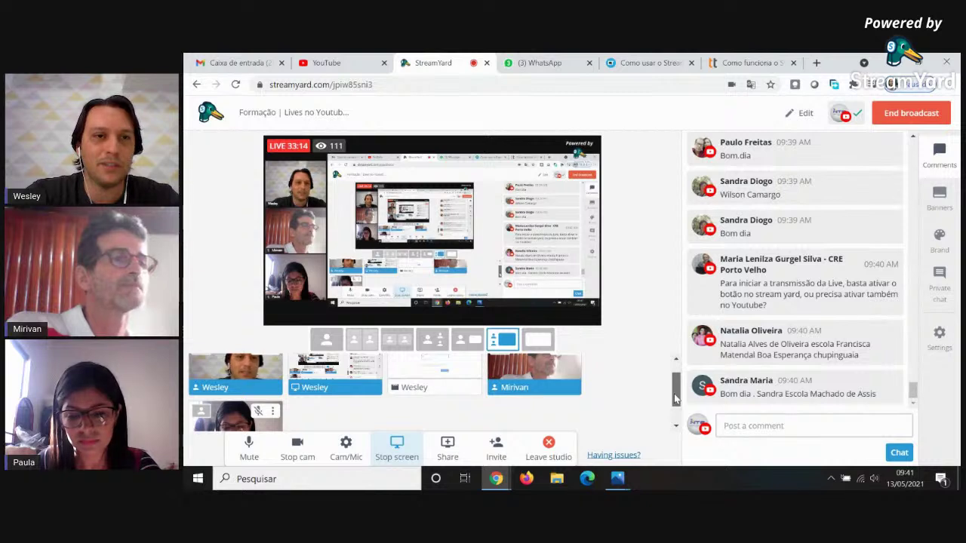
{"action": "left_click_drag", "start_coordinate": [676, 398], "coordinate": [678, 405]}
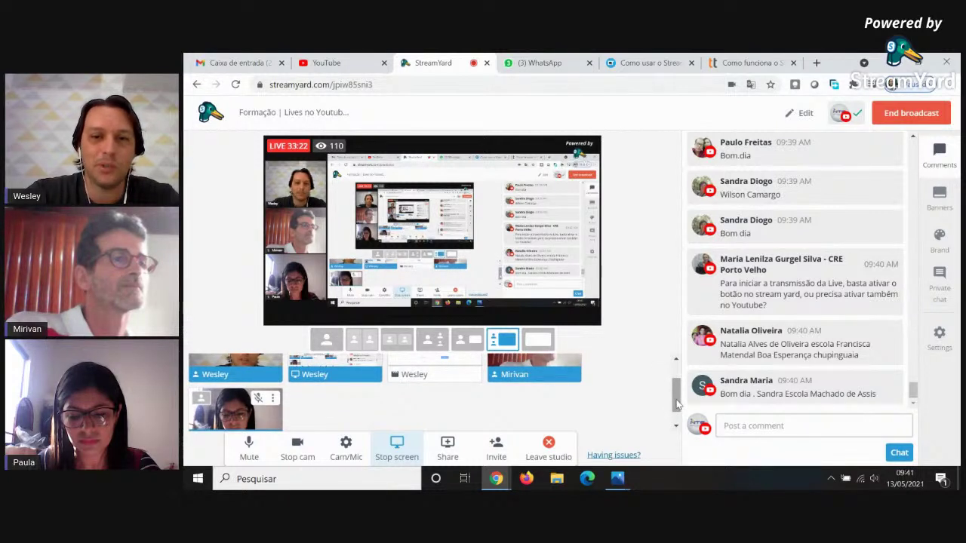
{"action": "left_click_drag", "start_coordinate": [676, 404], "coordinate": [678, 411]}
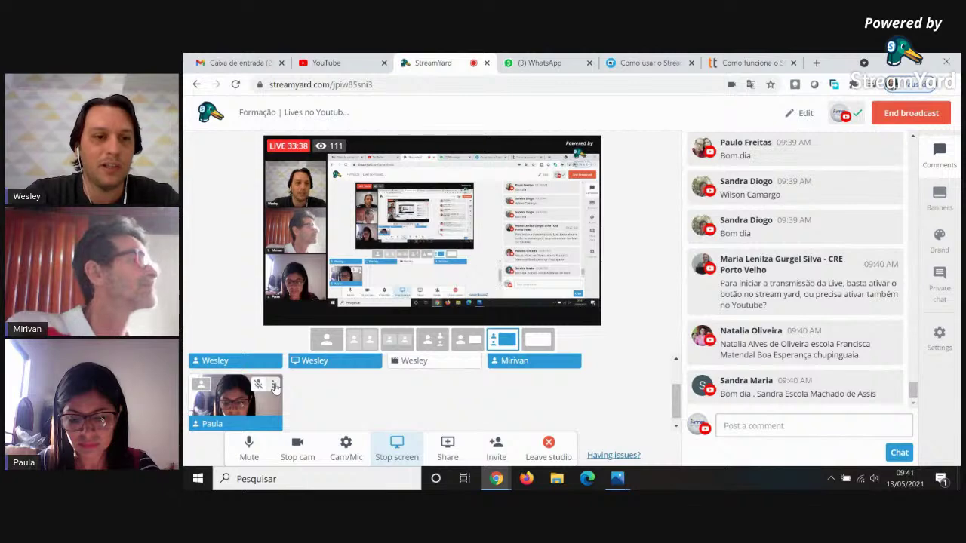
{"action": "left_click", "coordinate": [537, 340]}
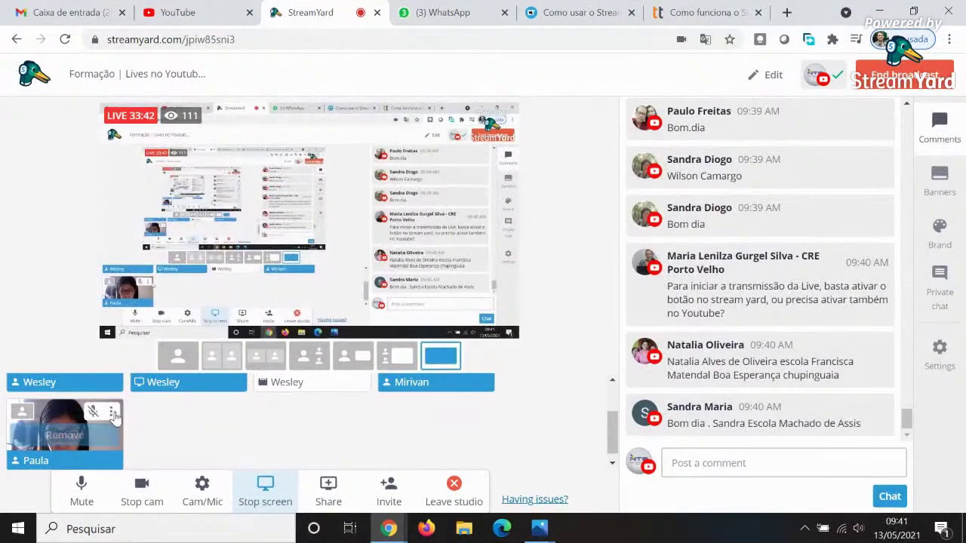
{"action": "left_click", "coordinate": [111, 413]}
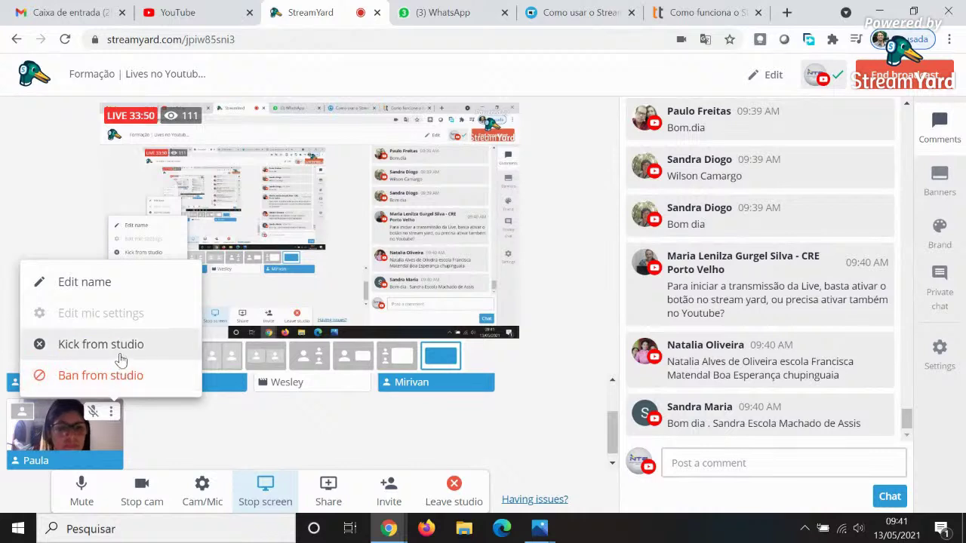
Cancel the guest's name edit unchanged, then feature the viewer's question about starting the live as a banner.
{"action": "left_click", "coordinate": [82, 291]}
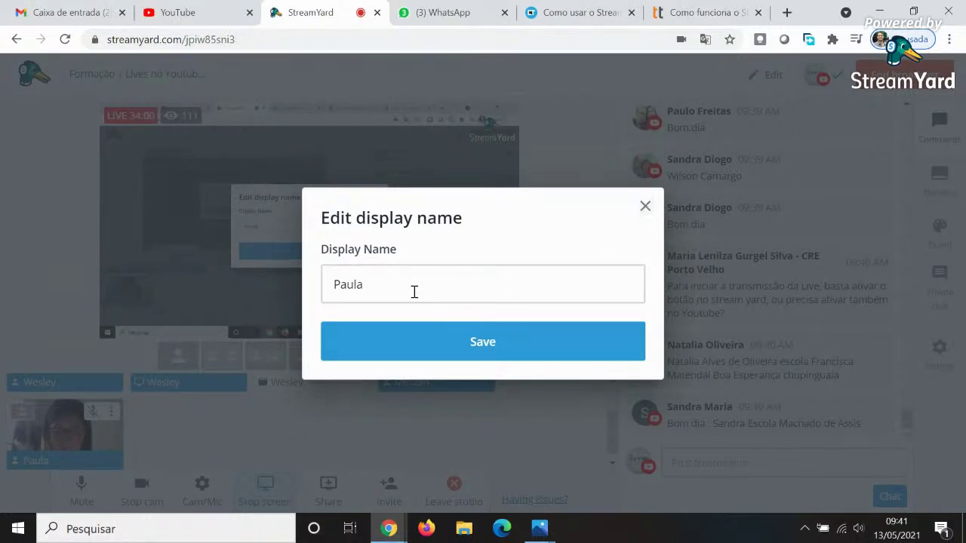
{"action": "left_click", "coordinate": [645, 206]}
{"action": "left_click", "coordinate": [767, 235]}
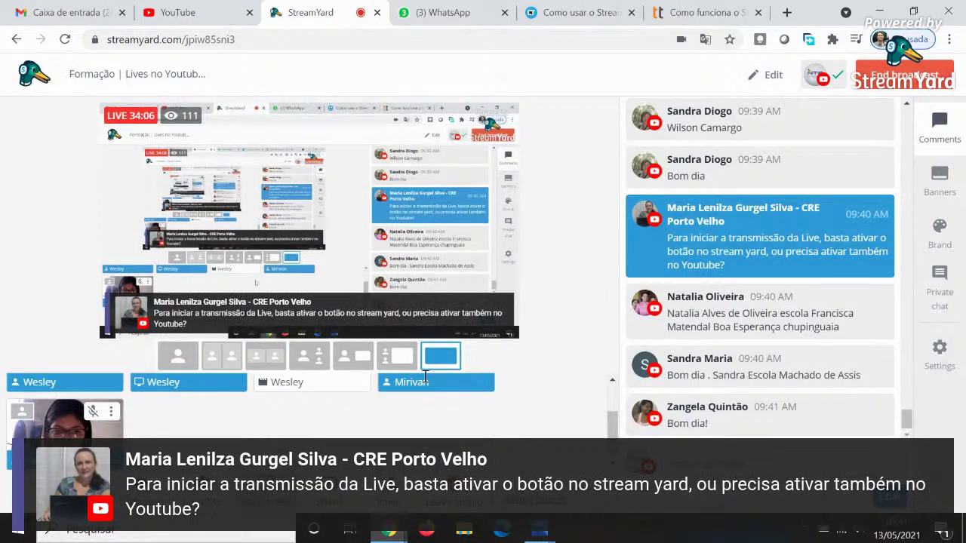
Hide the top chat comment, then take the viewer-question banner off the broadcast.
{"action": "left_click_drag", "start_coordinate": [611, 424], "coordinate": [611, 400]}
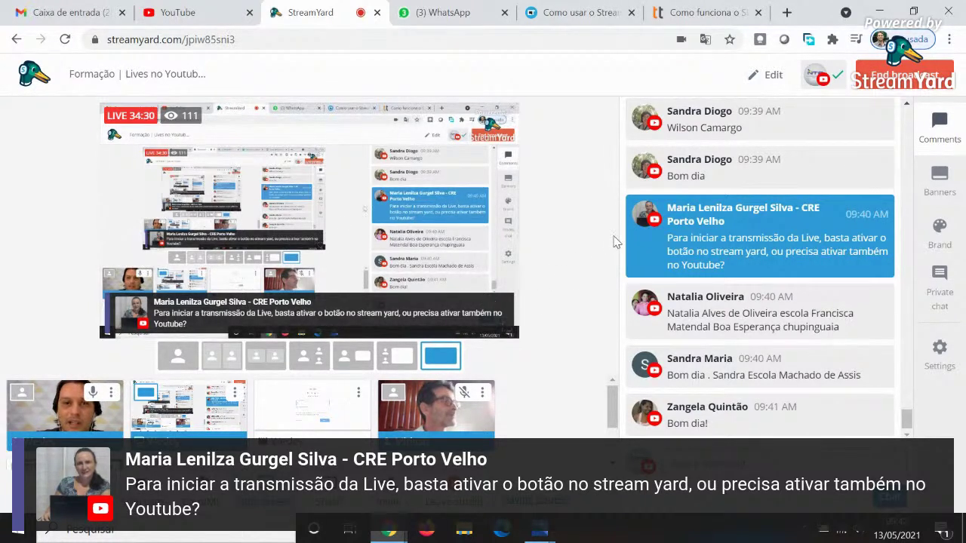
{"action": "left_click", "coordinate": [867, 115]}
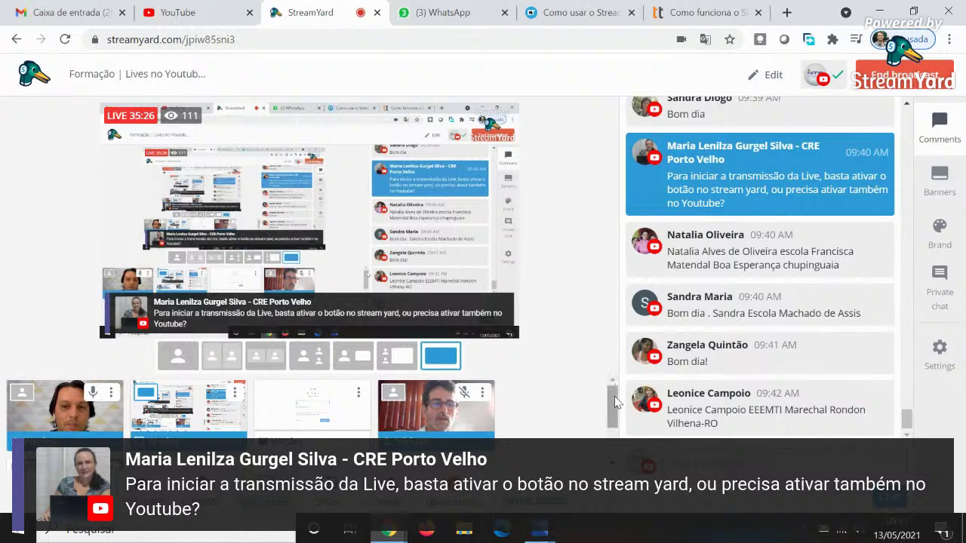
{"action": "left_click_drag", "start_coordinate": [614, 403], "coordinate": [616, 420]}
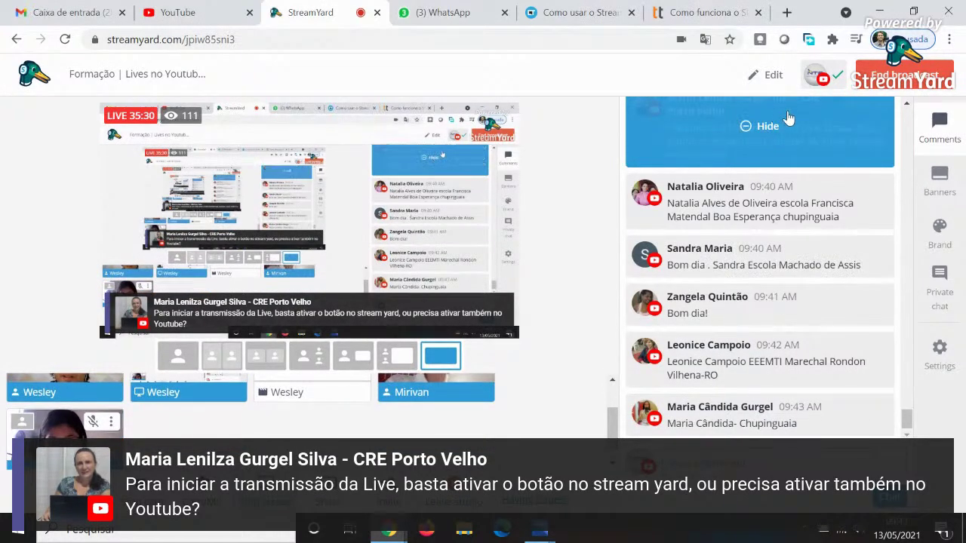
{"action": "left_click", "coordinate": [746, 127]}
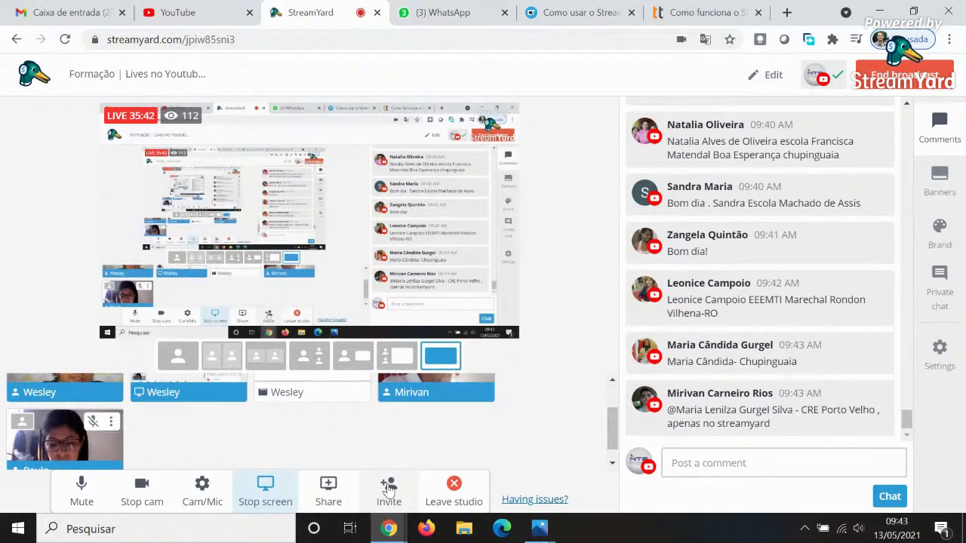
{"action": "left_click", "coordinate": [389, 488]}
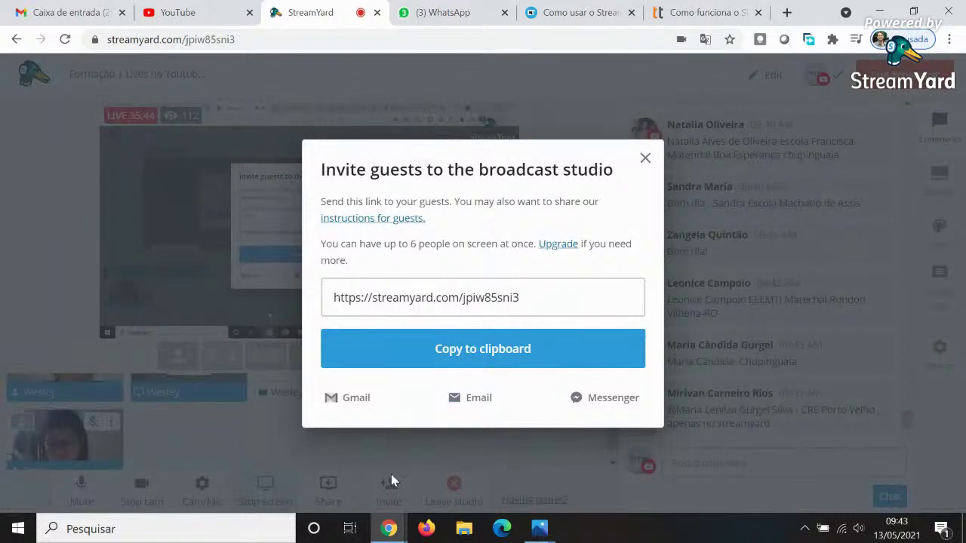
{"action": "left_click", "coordinate": [477, 296]}
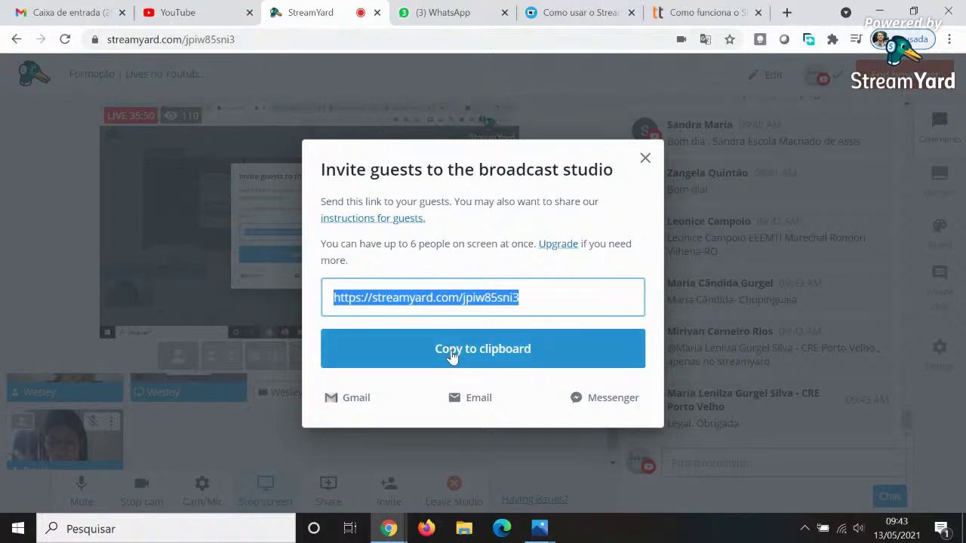
{"action": "left_click", "coordinate": [511, 355]}
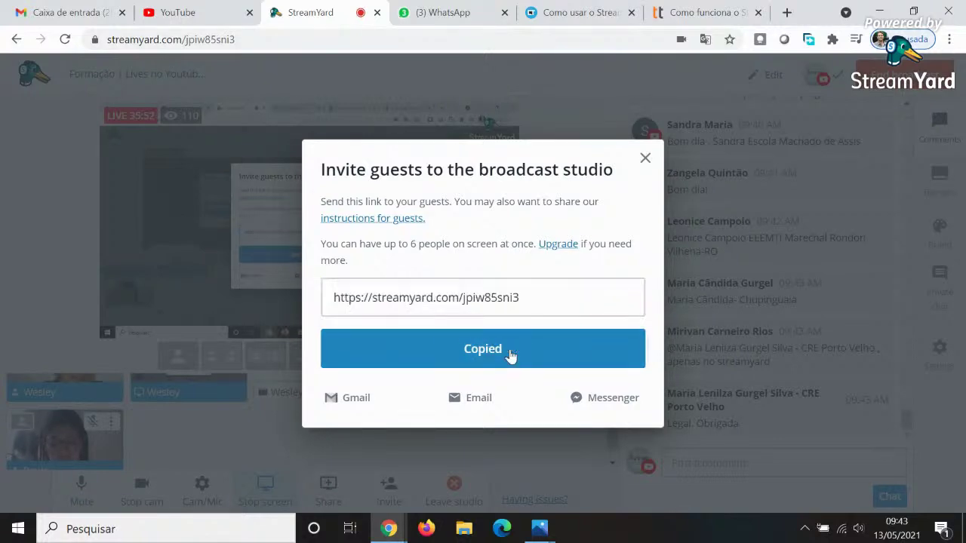
{"action": "left_click", "coordinate": [645, 158]}
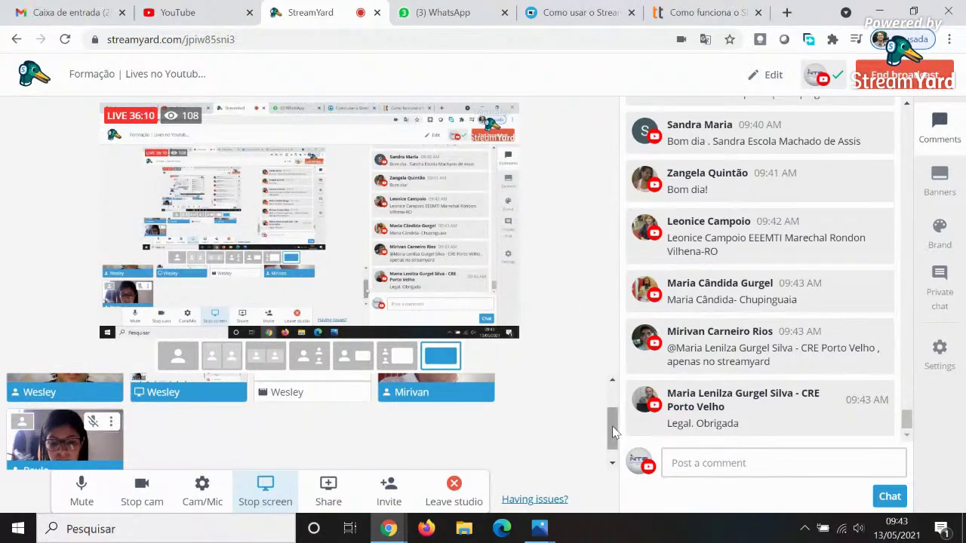
Feature the Chupinguaia comment and several others in turn, hide the last one, and open Banners.
{"action": "left_click_drag", "start_coordinate": [613, 433], "coordinate": [612, 417]}
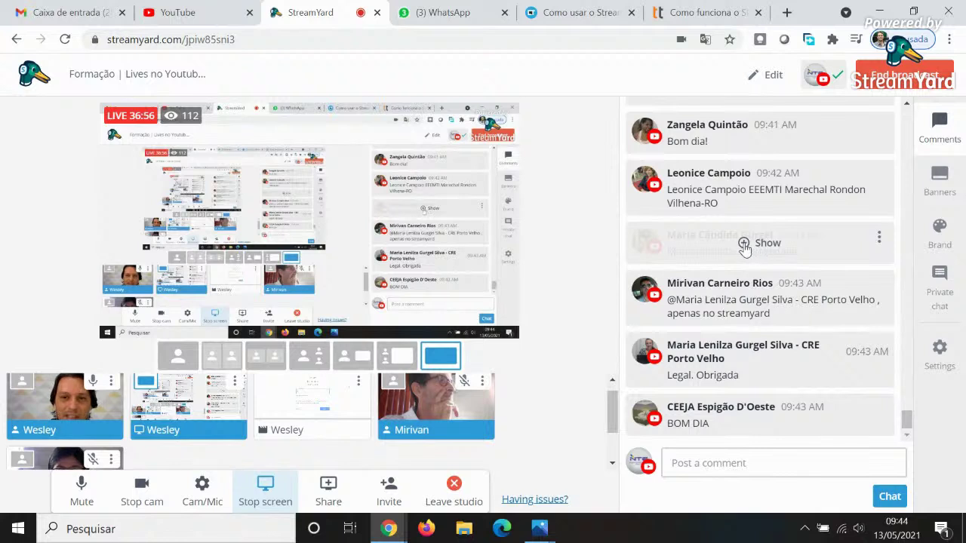
{"action": "left_click", "coordinate": [762, 243]}
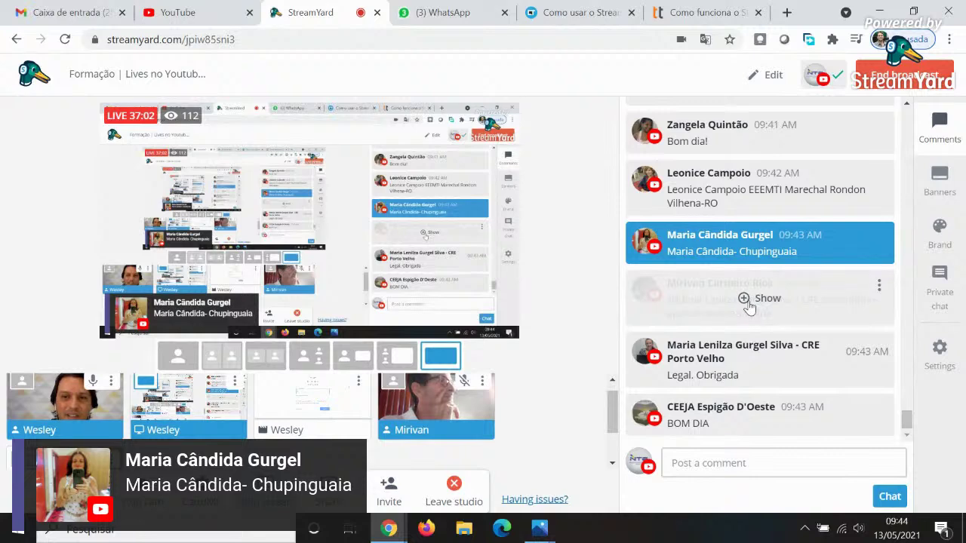
{"action": "left_click", "coordinate": [744, 299]}
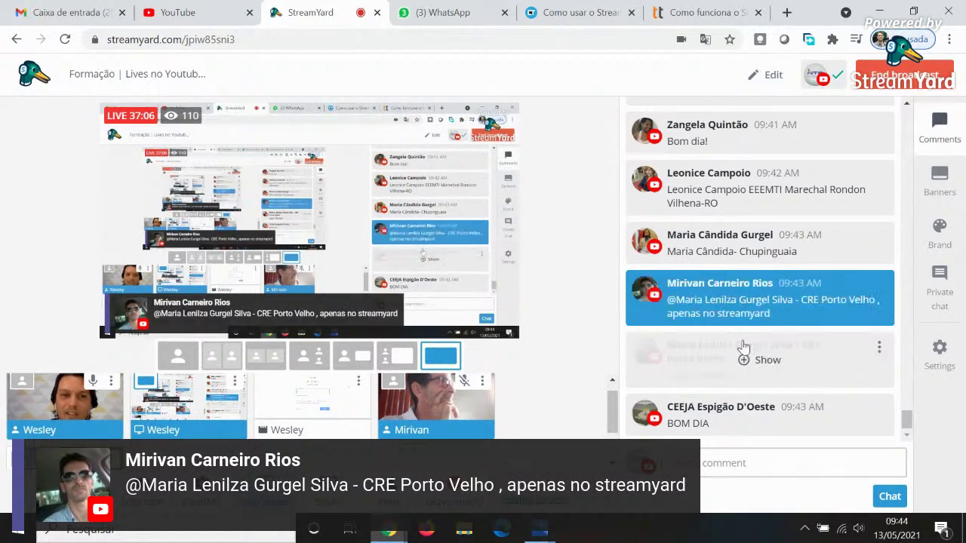
{"action": "left_click", "coordinate": [744, 361]}
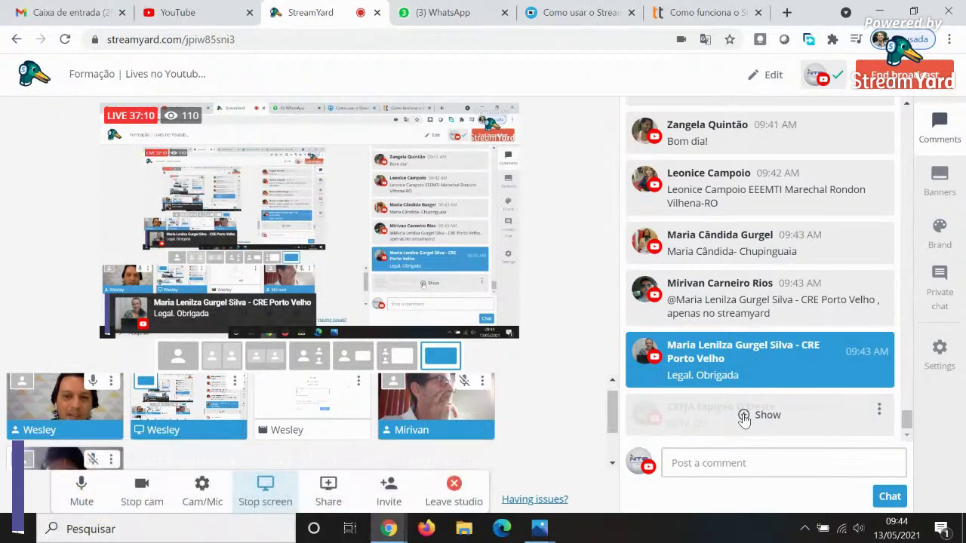
{"action": "left_click", "coordinate": [744, 413]}
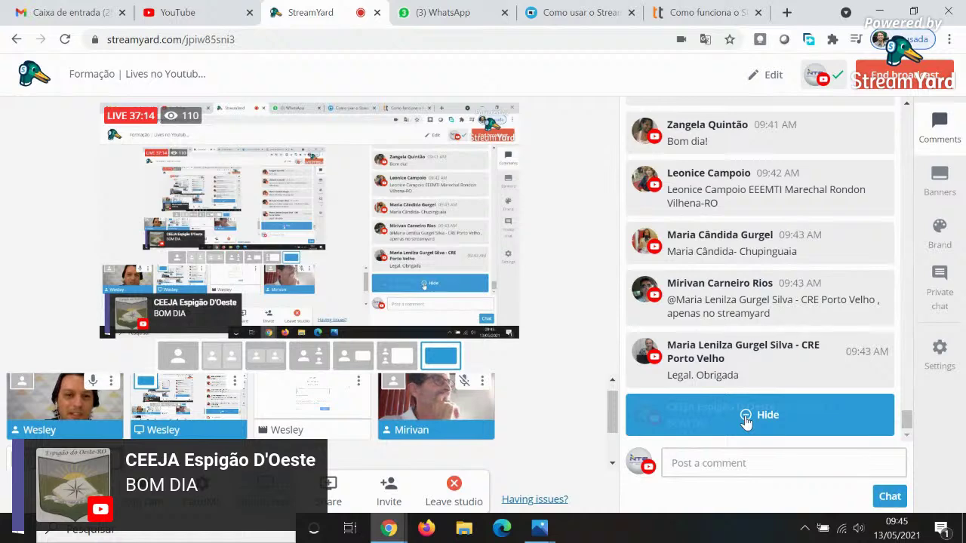
{"action": "left_click", "coordinate": [743, 300]}
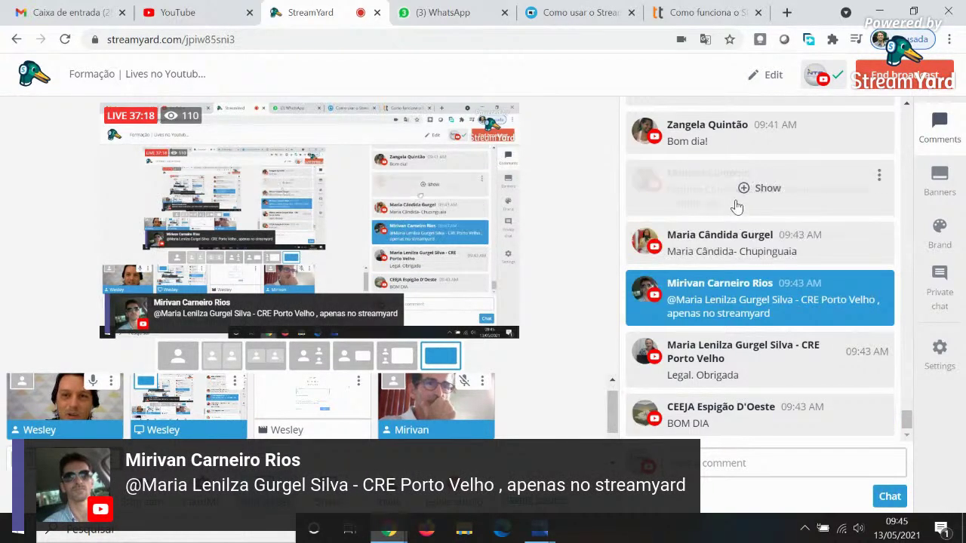
{"action": "left_click", "coordinate": [744, 190]}
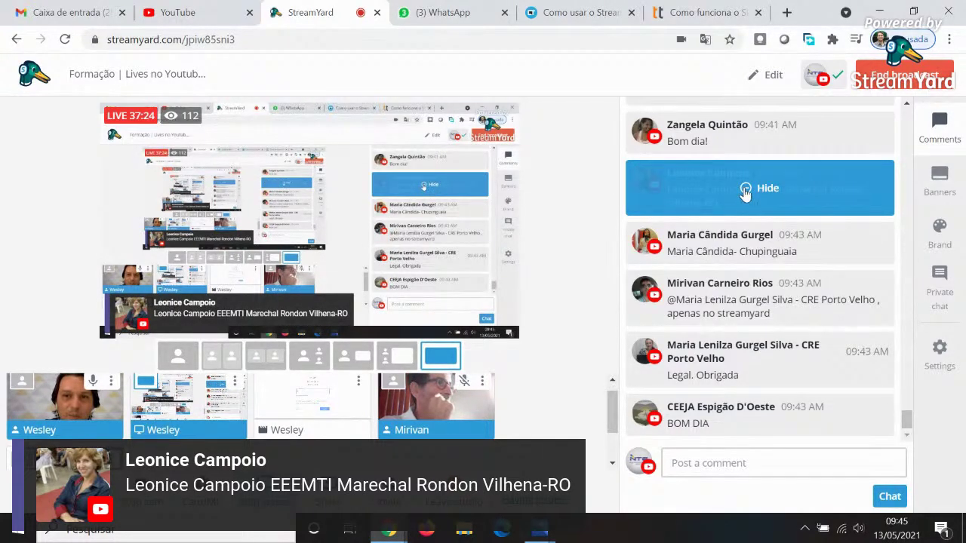
{"action": "left_click", "coordinate": [745, 189]}
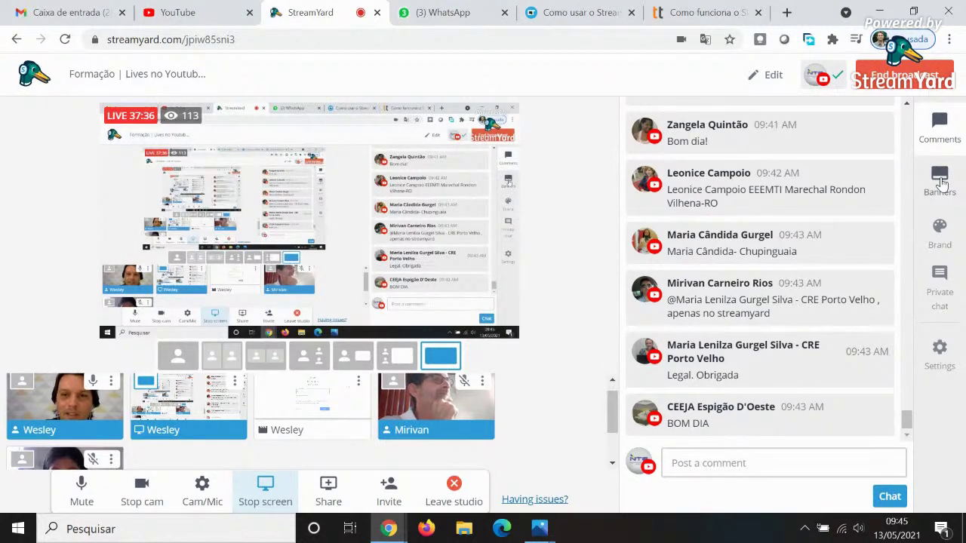
{"action": "left_click", "coordinate": [940, 178]}
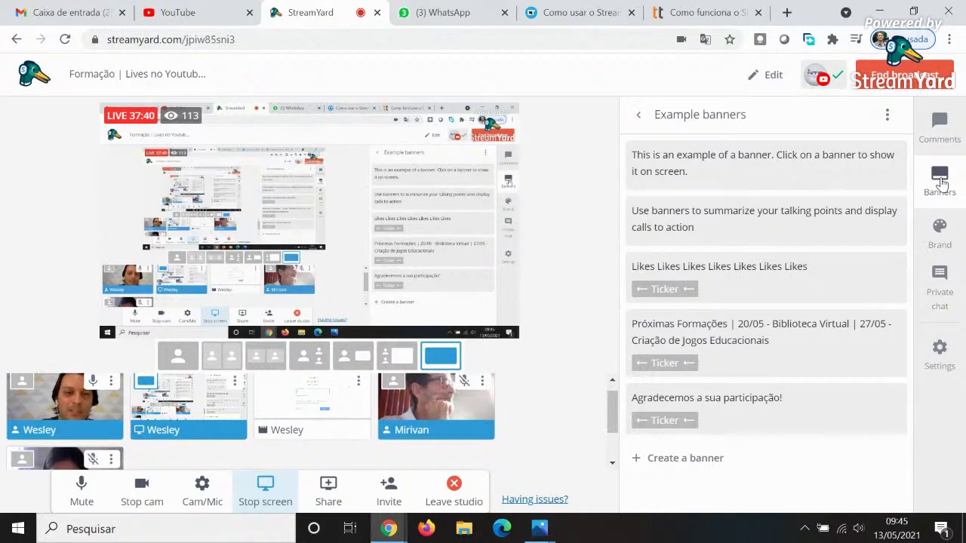
{"action": "mouse_move", "coordinate": [880, 207]}
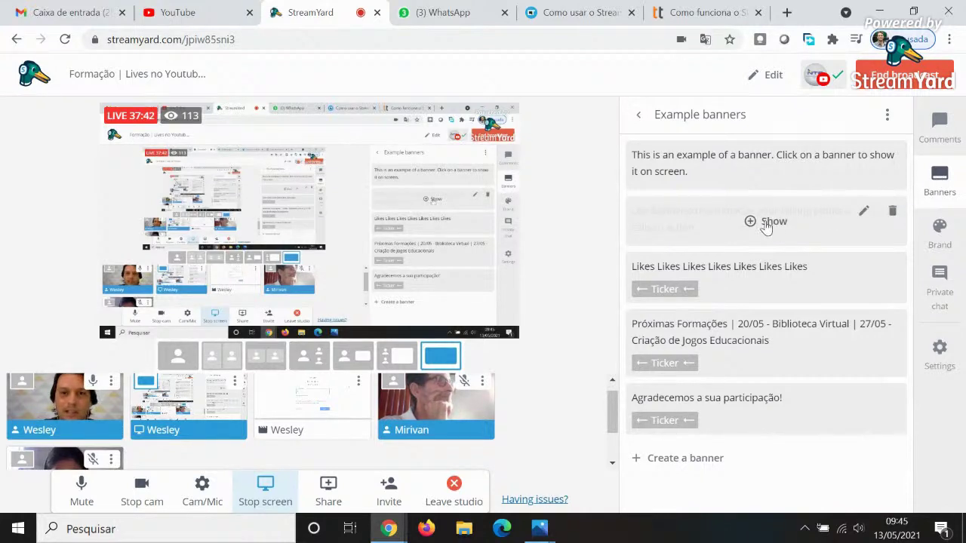
{"action": "mouse_move", "coordinate": [826, 328]}
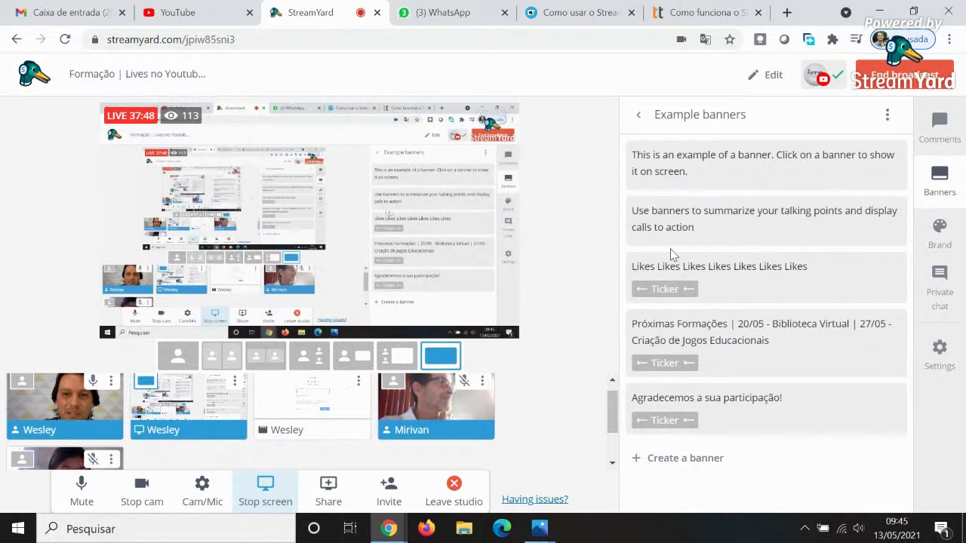
{"action": "mouse_move", "coordinate": [701, 275]}
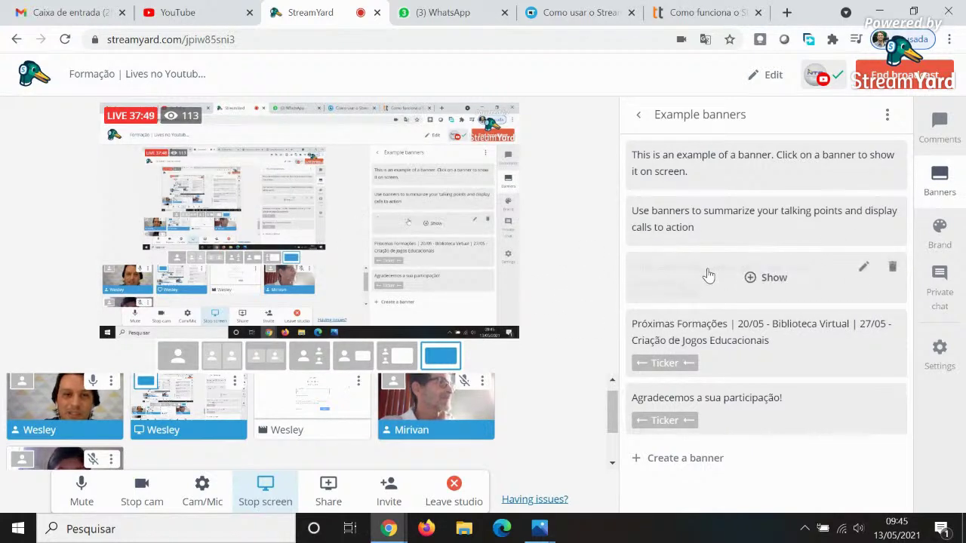
{"action": "left_click", "coordinate": [749, 279]}
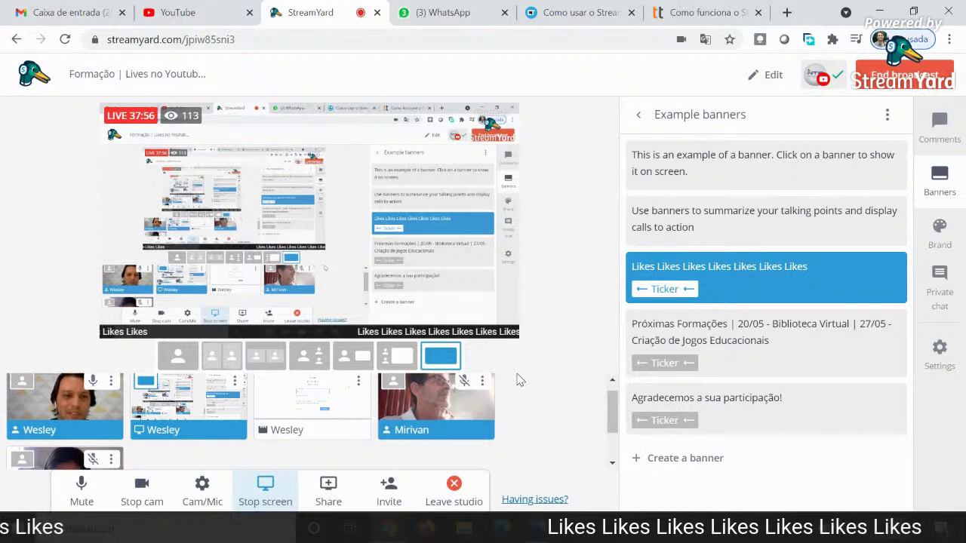
{"action": "mouse_move", "coordinate": [743, 283]}
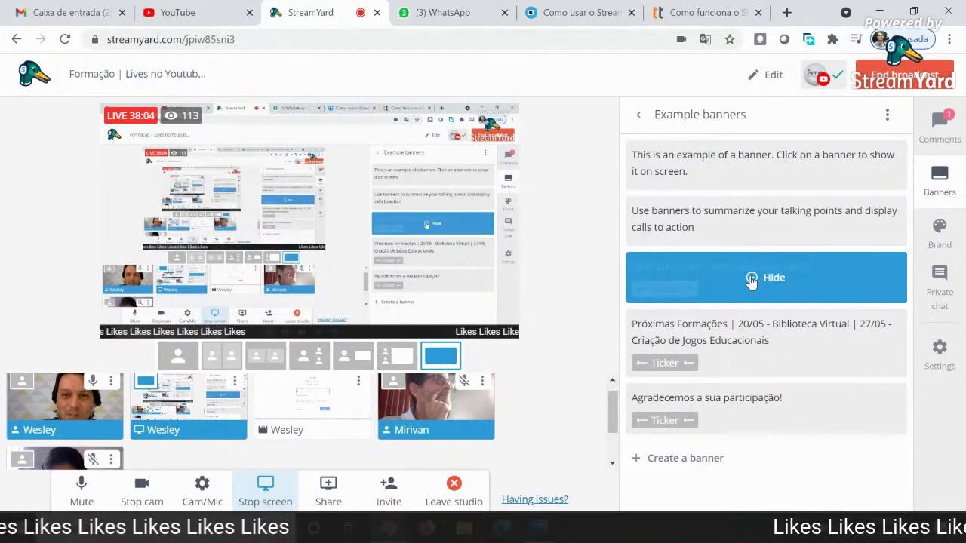
{"action": "left_click", "coordinate": [751, 279]}
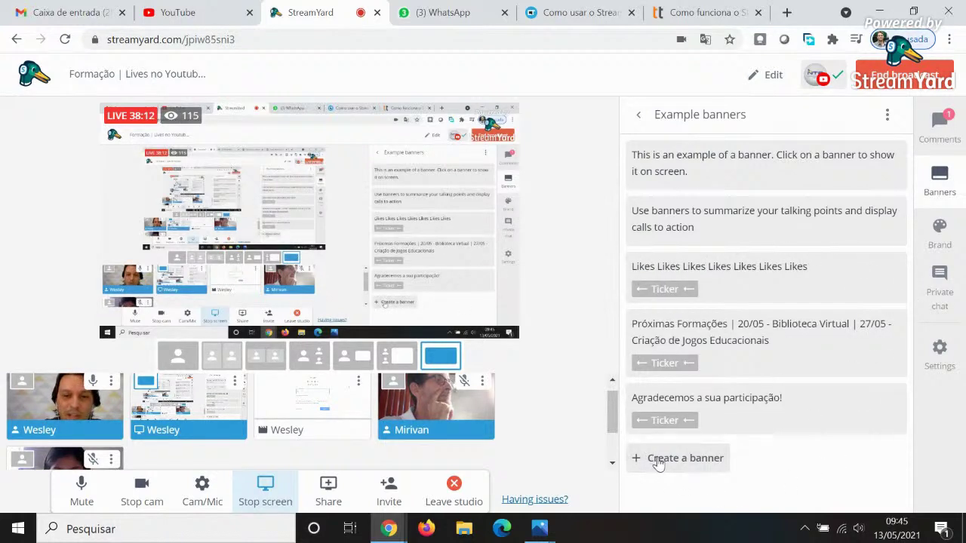
Create a new banner reading 'Teste' and add it to the banner list.
{"action": "left_click", "coordinate": [694, 463]}
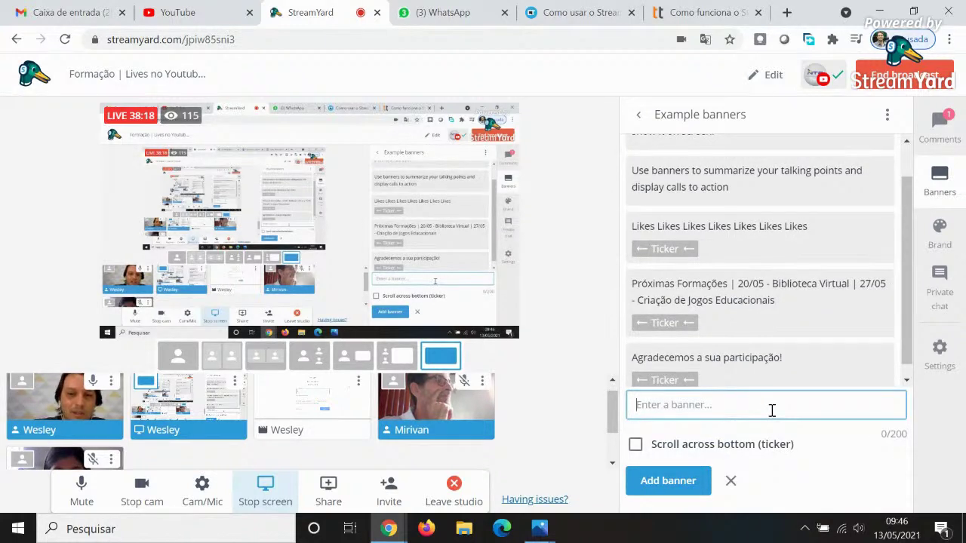
{"action": "type", "text": "T"}
{"action": "key", "text": "BackSpace"}
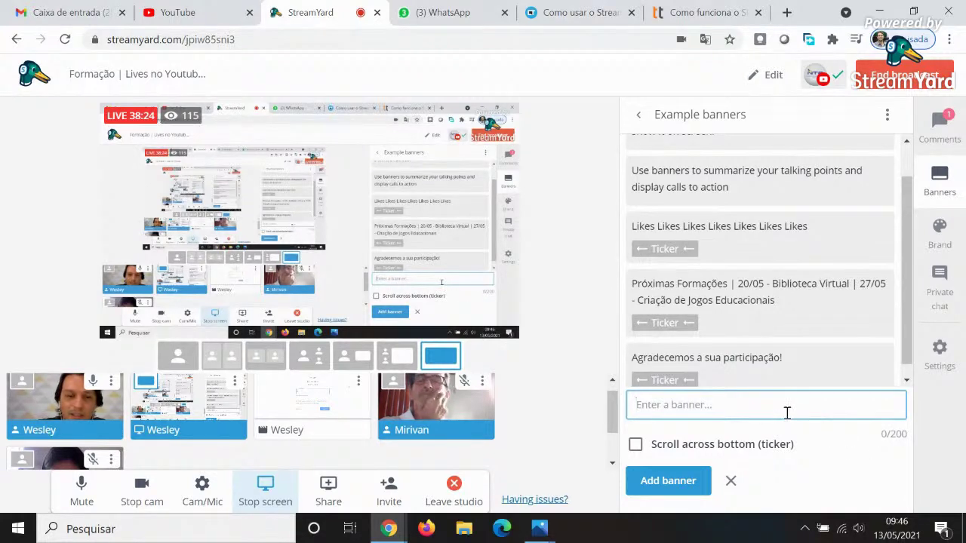
{"action": "type", "text": "Teste"}
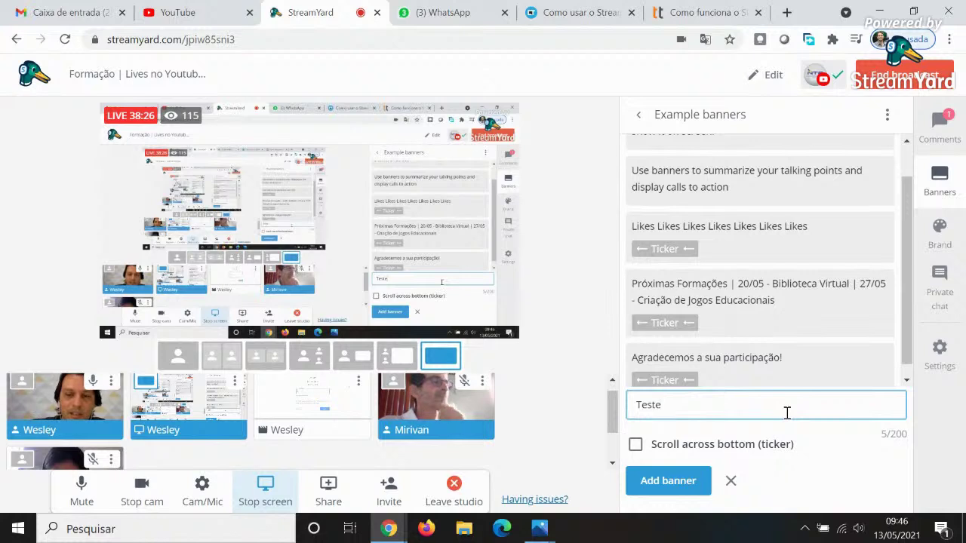
{"action": "left_click", "coordinate": [664, 484]}
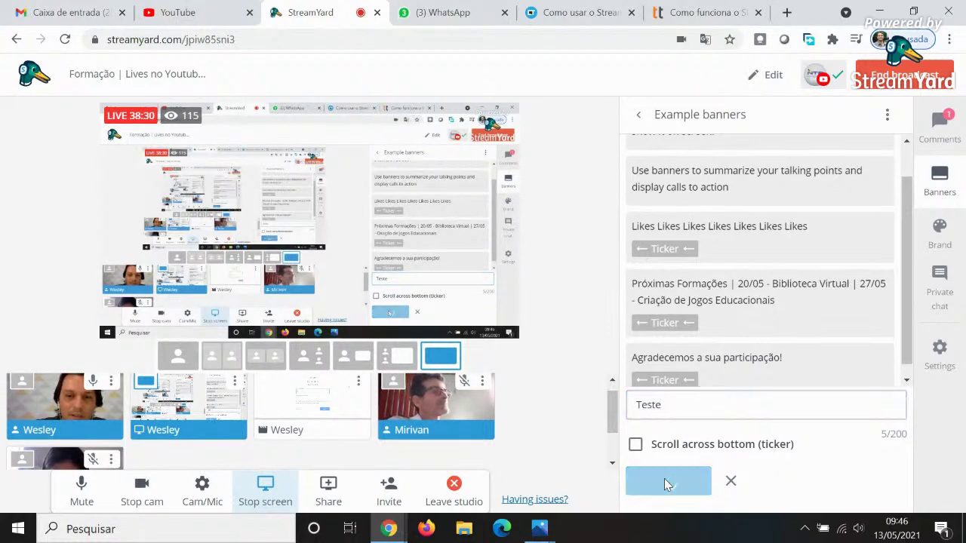
Show the Teste banner on the live stream, then hide it again.
{"action": "mouse_move", "coordinate": [702, 356]}
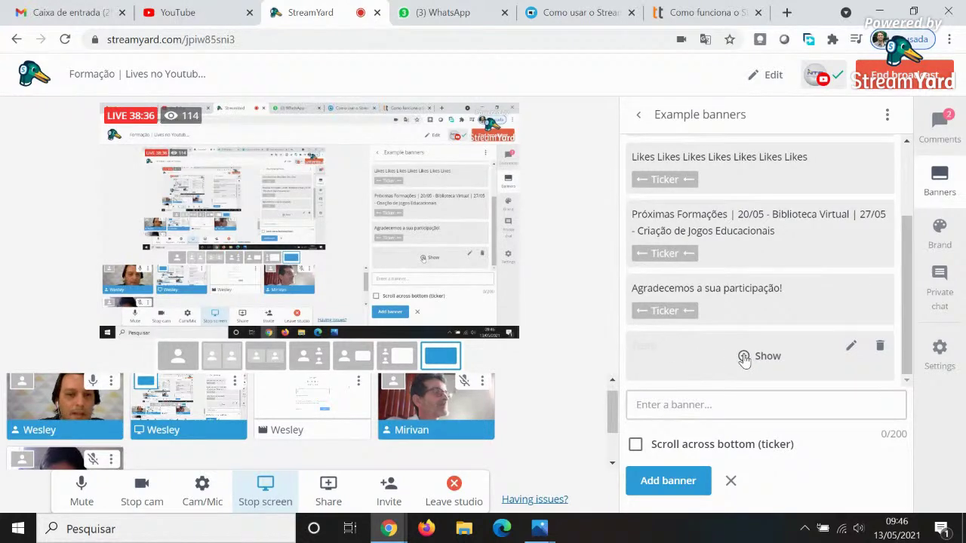
{"action": "left_click", "coordinate": [744, 357]}
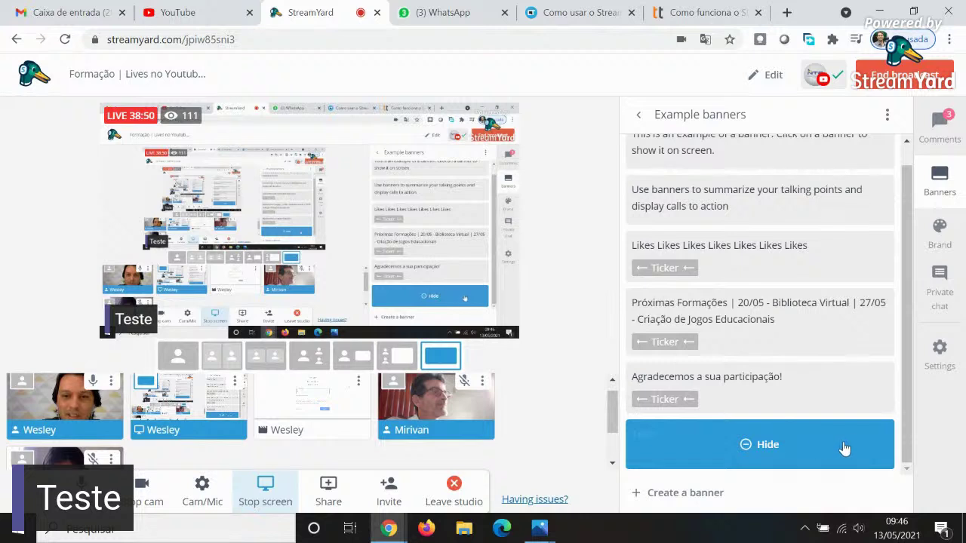
{"action": "left_click", "coordinate": [749, 447]}
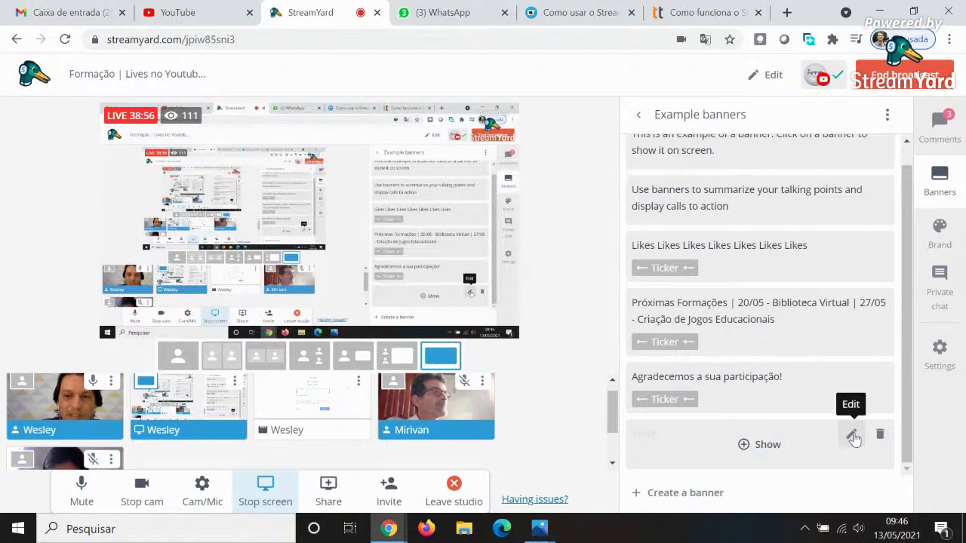
{"action": "left_click", "coordinate": [851, 436]}
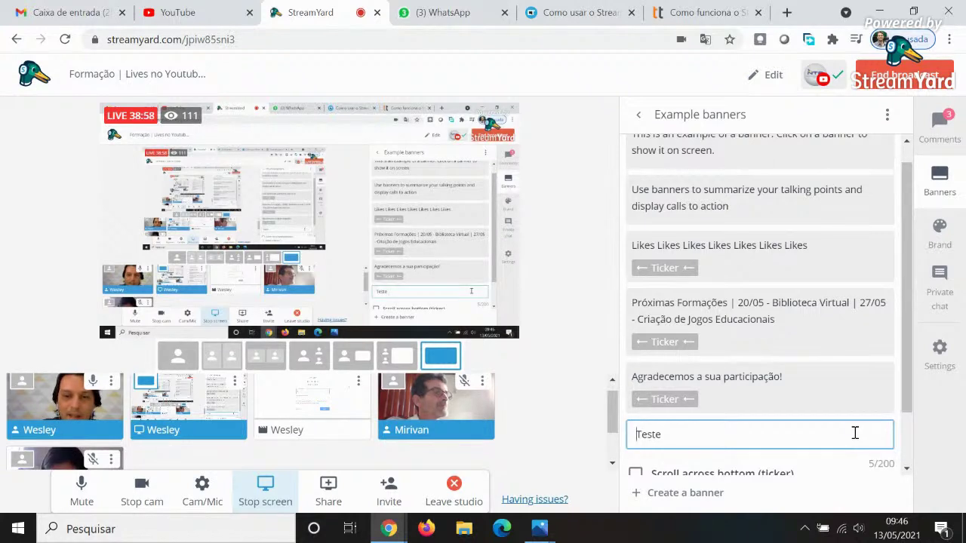
{"action": "scroll", "coordinate": [906, 423], "scroll_direction": "down", "scroll_amount": 1}
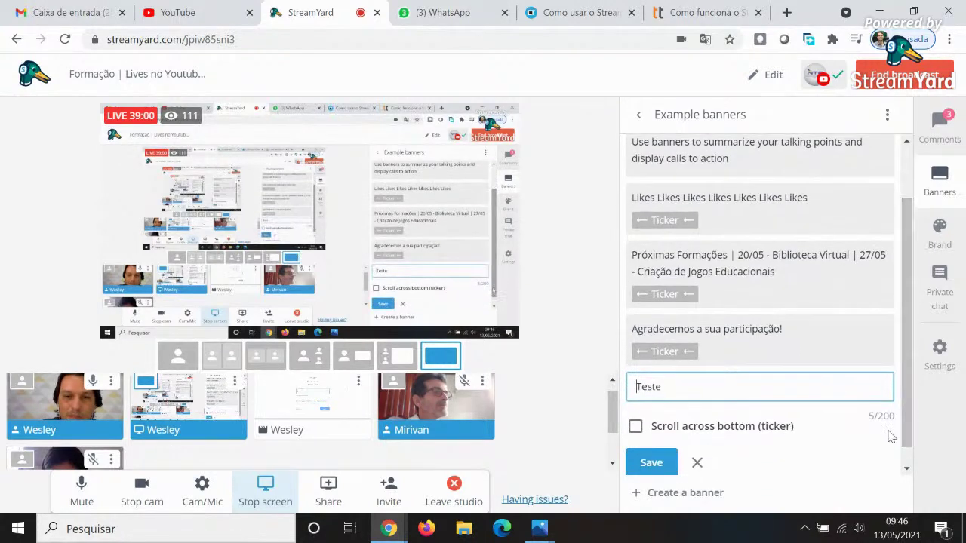
{"action": "left_click", "coordinate": [636, 427]}
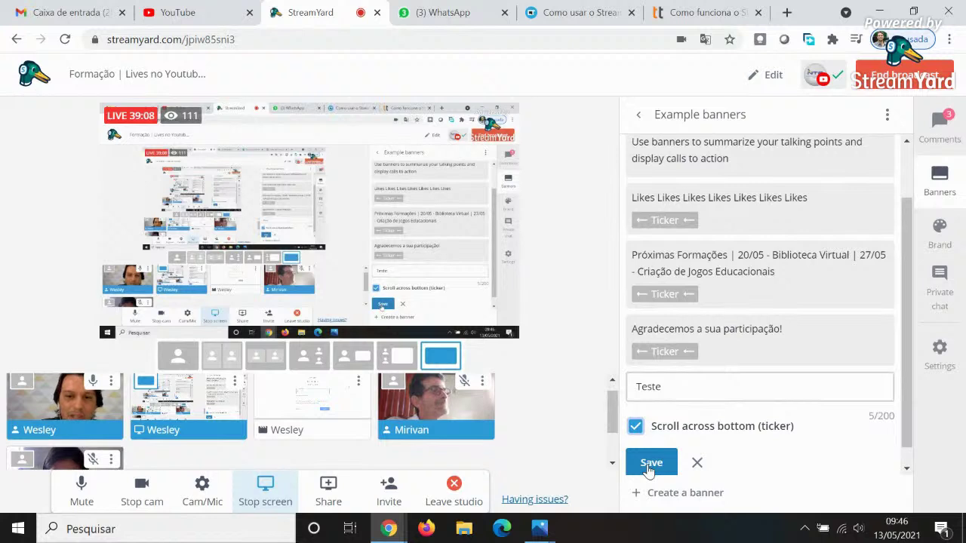
{"action": "left_click", "coordinate": [649, 464]}
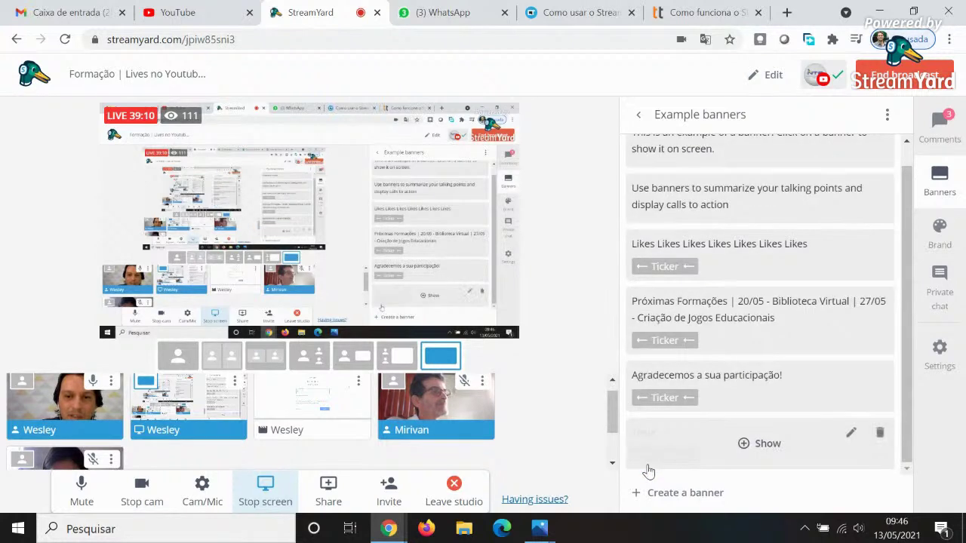
{"action": "mouse_move", "coordinate": [743, 446]}
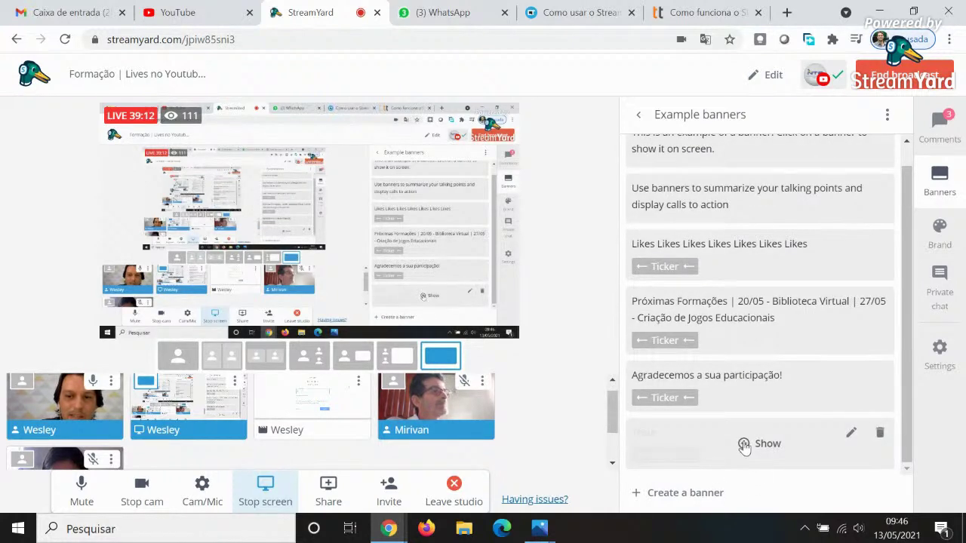
{"action": "left_click", "coordinate": [744, 444]}
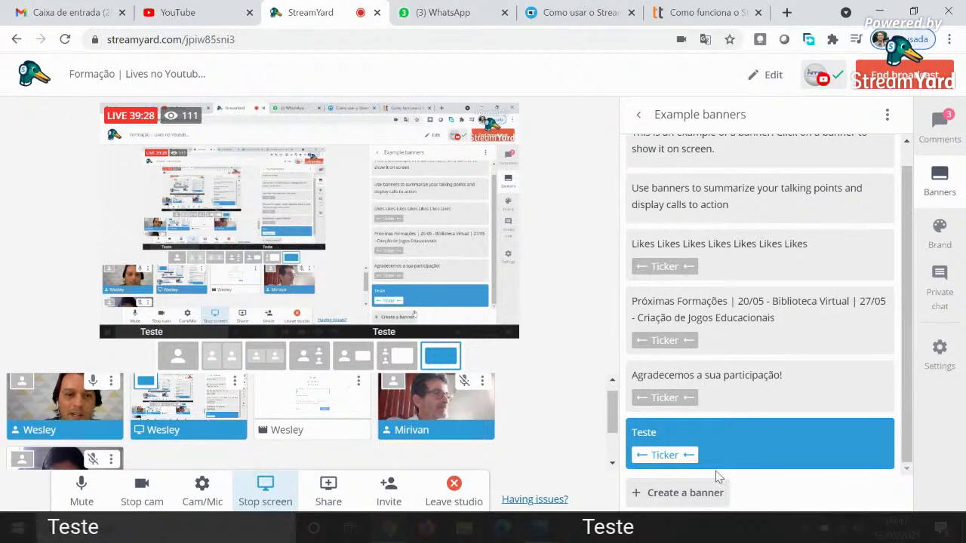
{"action": "mouse_move", "coordinate": [739, 444]}
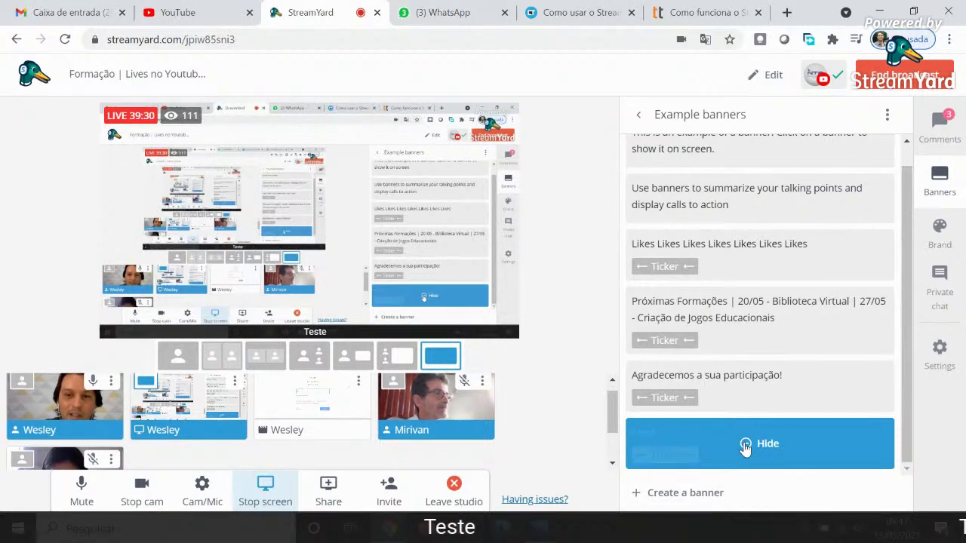
{"action": "left_click", "coordinate": [744, 445]}
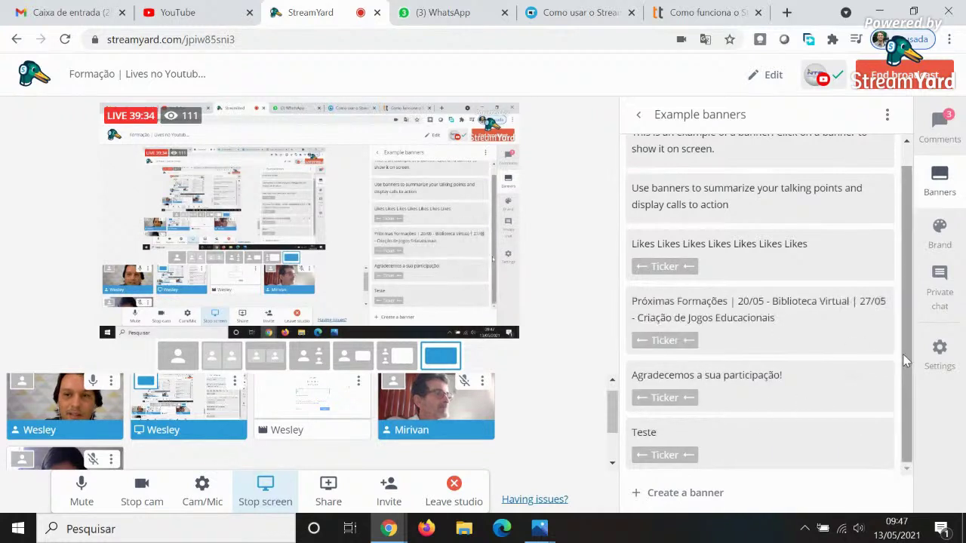
{"action": "left_click_drag", "start_coordinate": [902, 353], "coordinate": [903, 281]}
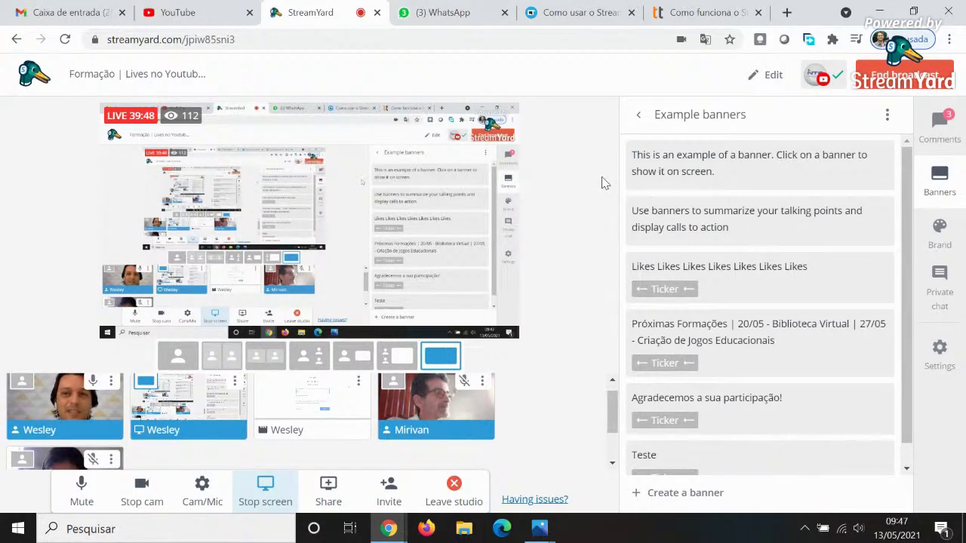
{"action": "mouse_move", "coordinate": [651, 340]}
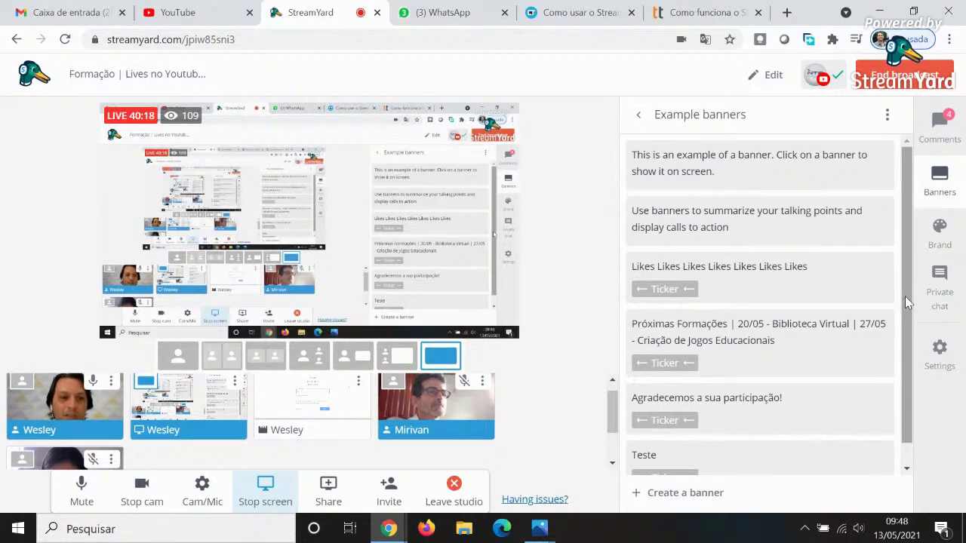
{"action": "mouse_move", "coordinate": [756, 351]}
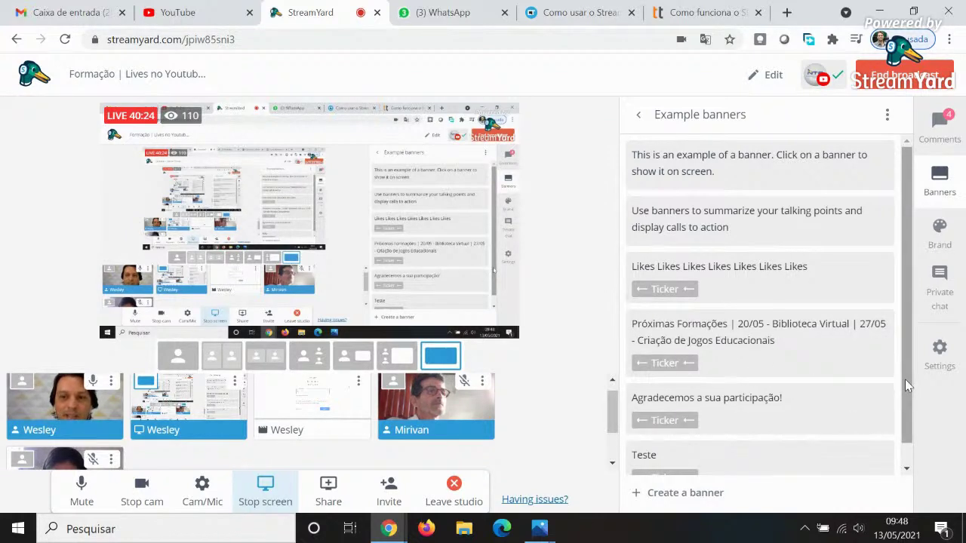
{"action": "left_click_drag", "start_coordinate": [907, 385], "coordinate": [912, 407]}
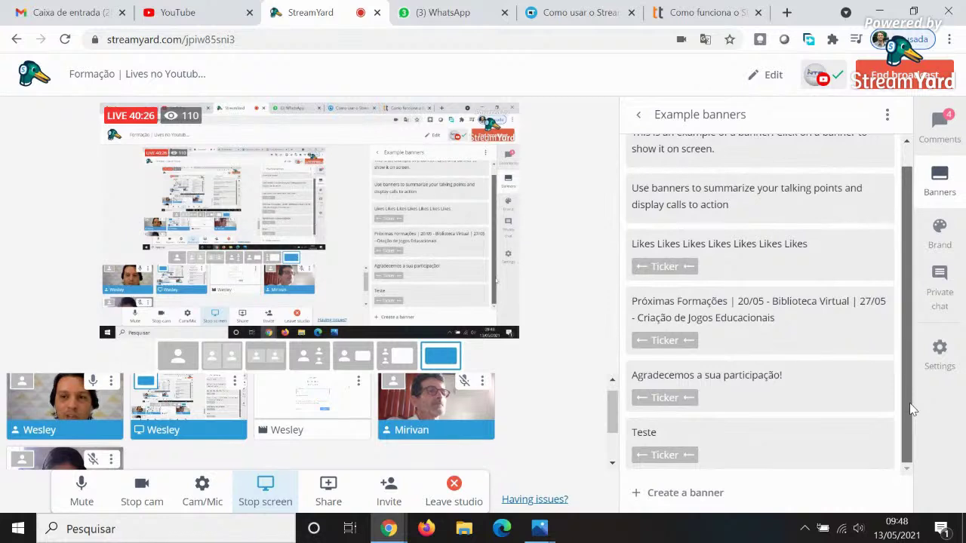
{"action": "left_click_drag", "start_coordinate": [901, 367], "coordinate": [901, 332]}
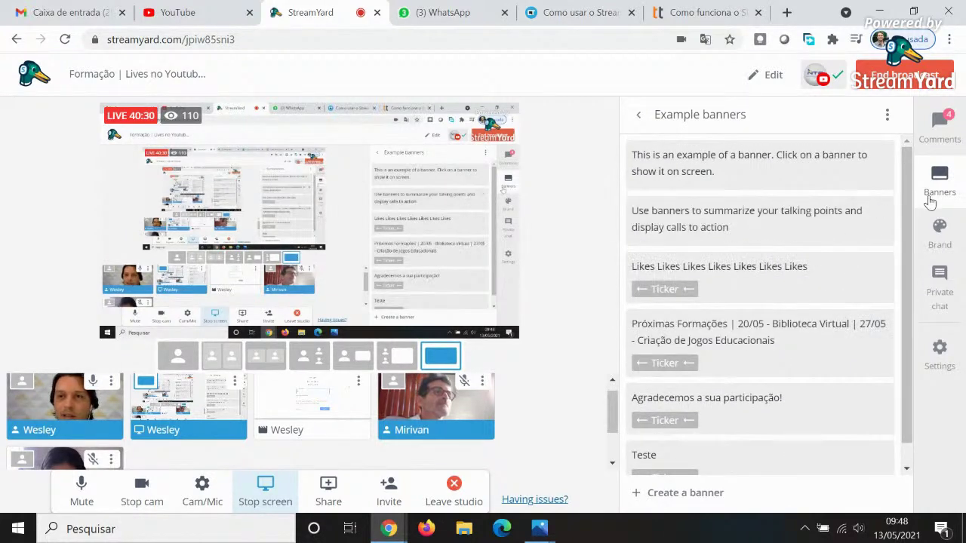
In Brand settings, use the screen-share-with-three-cameras layout, compare Minimal, Bubble and Block themes, and settle on Default.
{"action": "left_click", "coordinate": [939, 236]}
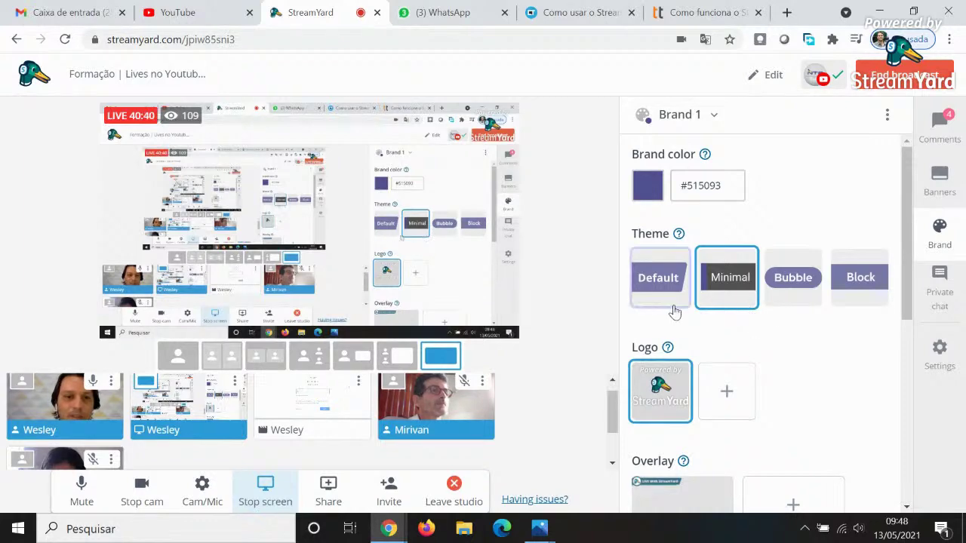
{"action": "left_click", "coordinate": [397, 359]}
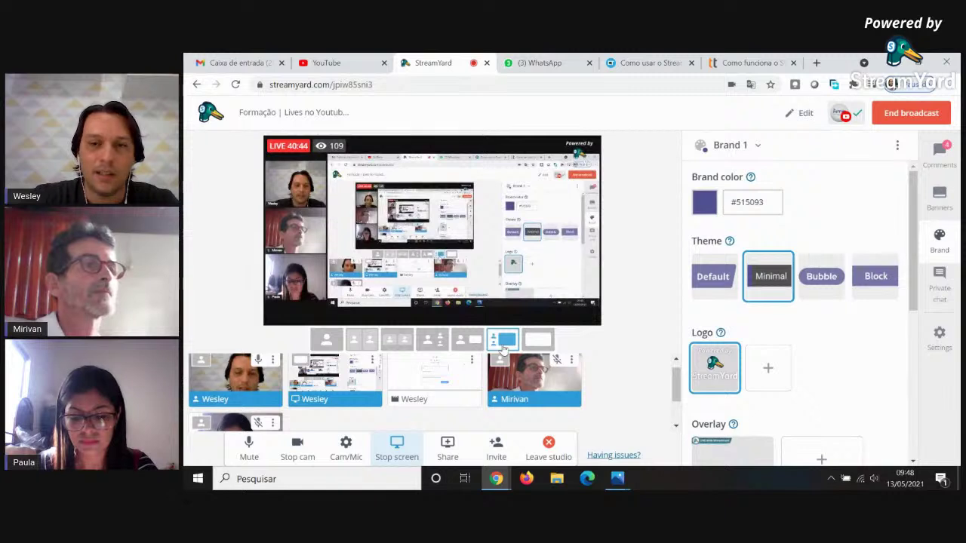
{"action": "left_click", "coordinate": [709, 281]}
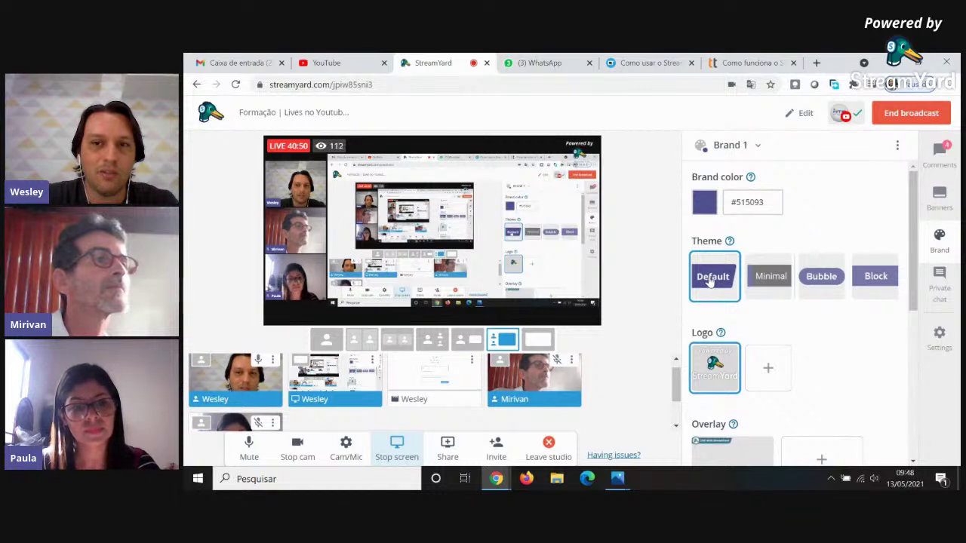
{"action": "left_click", "coordinate": [762, 270]}
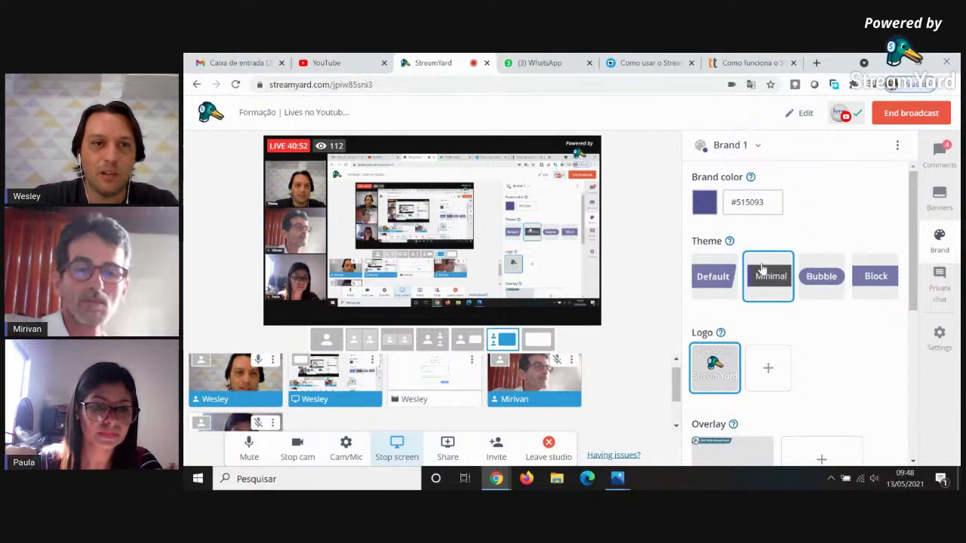
{"action": "left_click", "coordinate": [810, 276]}
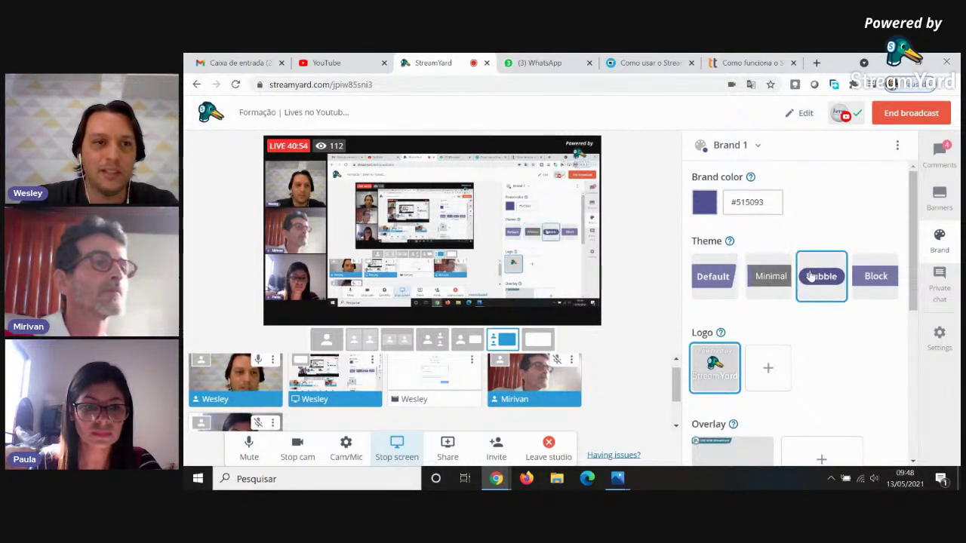
{"action": "left_click", "coordinate": [867, 278]}
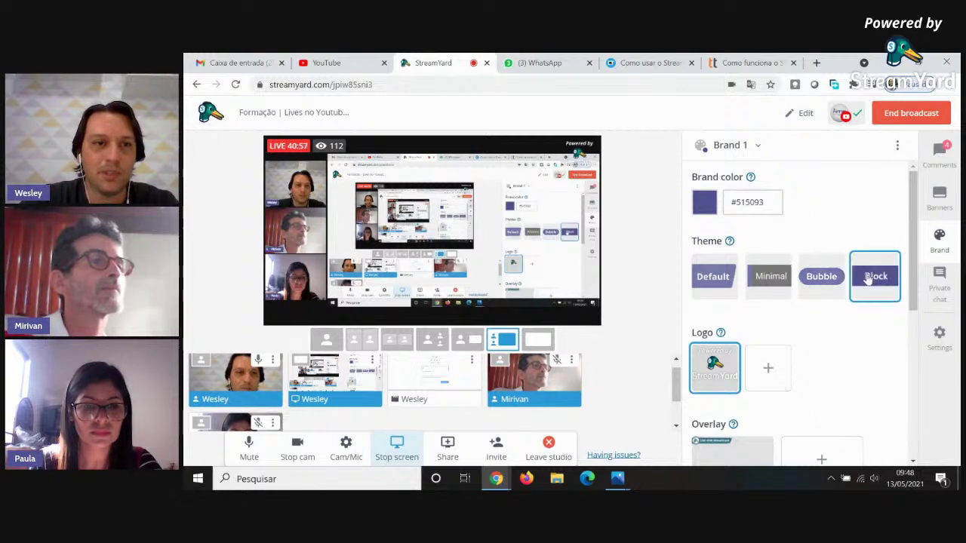
{"action": "left_click", "coordinate": [769, 285]}
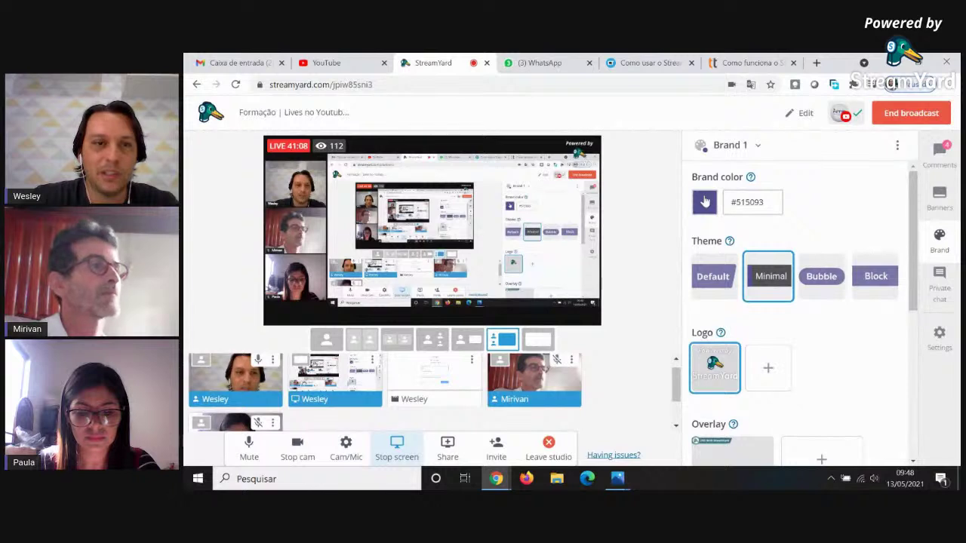
{"action": "left_click", "coordinate": [722, 278]}
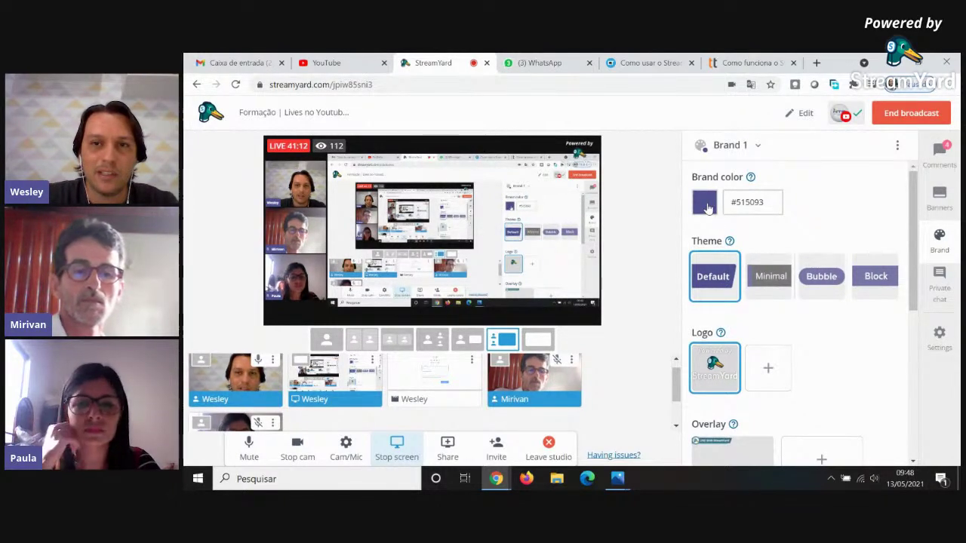
Try red, purple, green, yellow and blue hues, then set the Brand 1 colour to dark navy #393c69.
{"action": "left_click", "coordinate": [704, 203]}
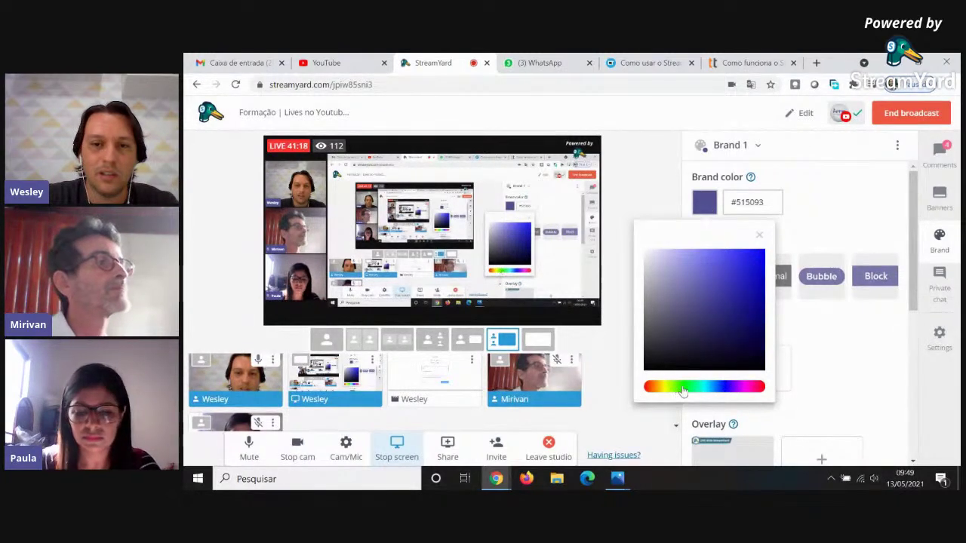
{"action": "left_click", "coordinate": [761, 388]}
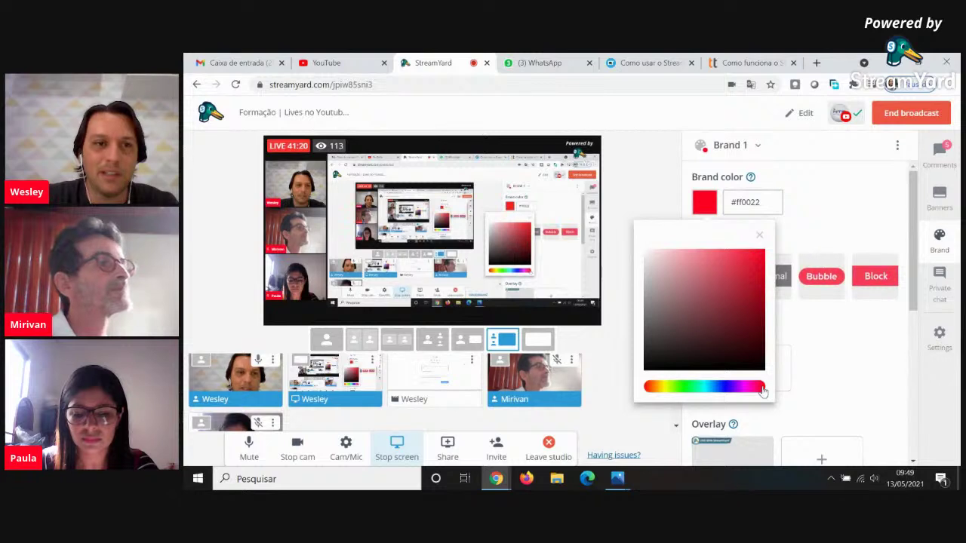
{"action": "left_click", "coordinate": [736, 395]}
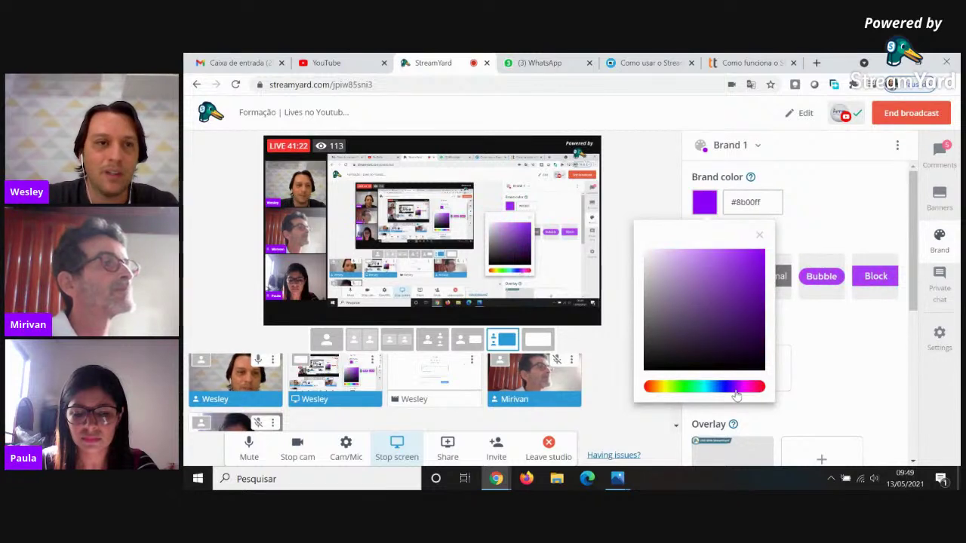
{"action": "left_click", "coordinate": [688, 396]}
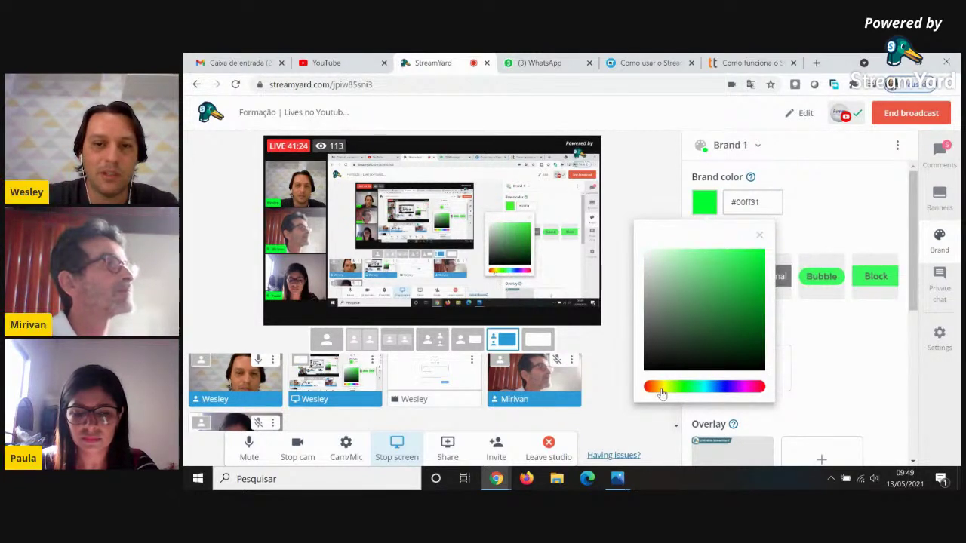
{"action": "left_click", "coordinate": [661, 391]}
{"action": "left_click", "coordinate": [647, 391]}
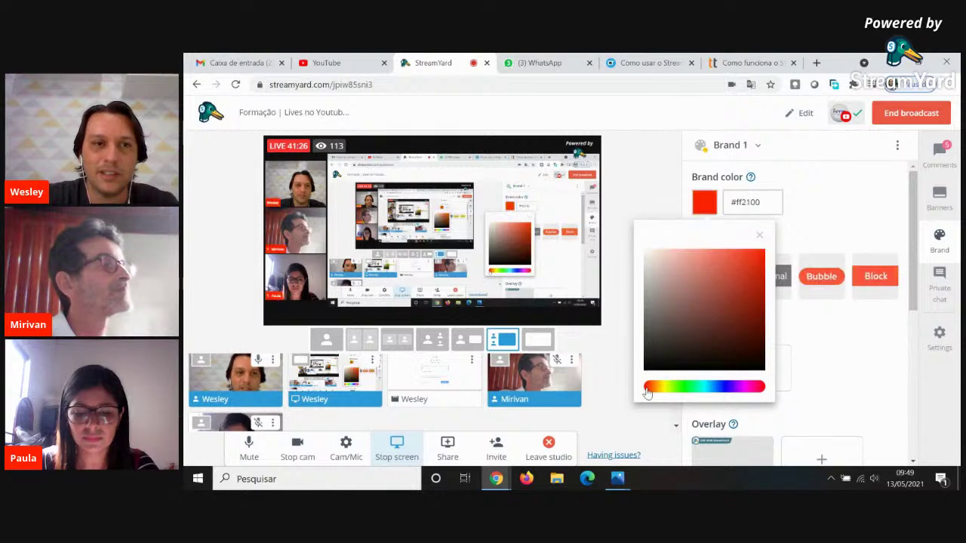
{"action": "left_click", "coordinate": [722, 389]}
{"action": "left_click", "coordinate": [725, 389]}
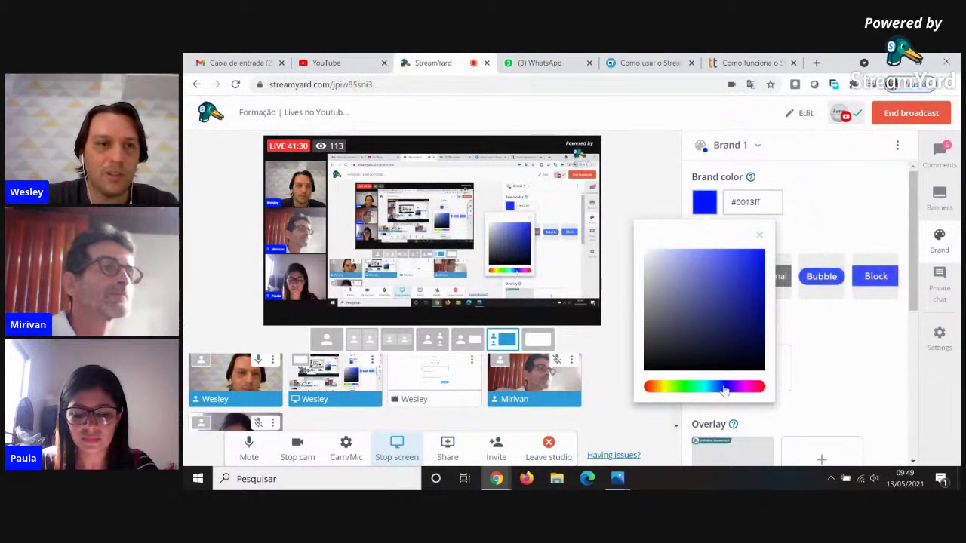
{"action": "left_click", "coordinate": [694, 330]}
{"action": "left_click", "coordinate": [692, 323]}
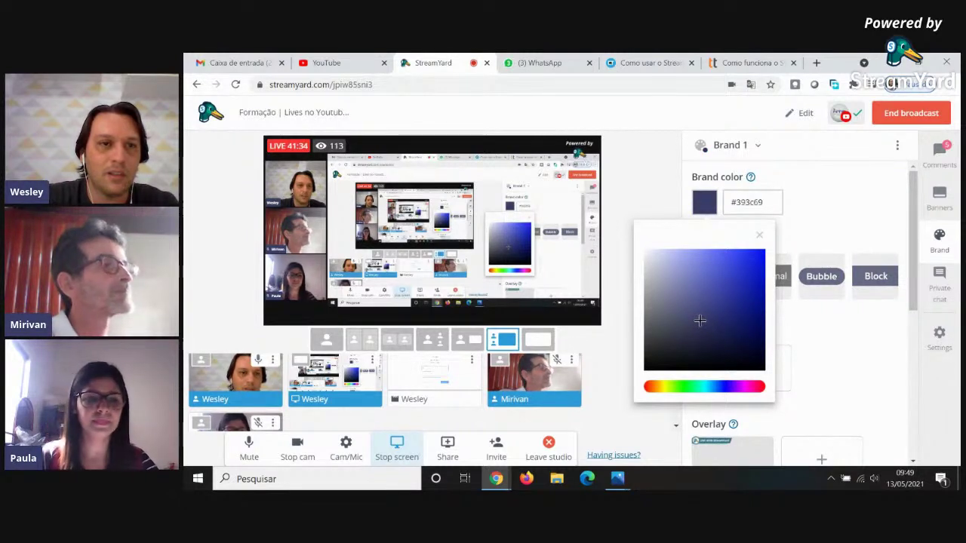
Close the colour picker and set the Brand 1 theme to Minimal, scrolling toward the Logo section.
{"action": "left_click", "coordinate": [804, 201]}
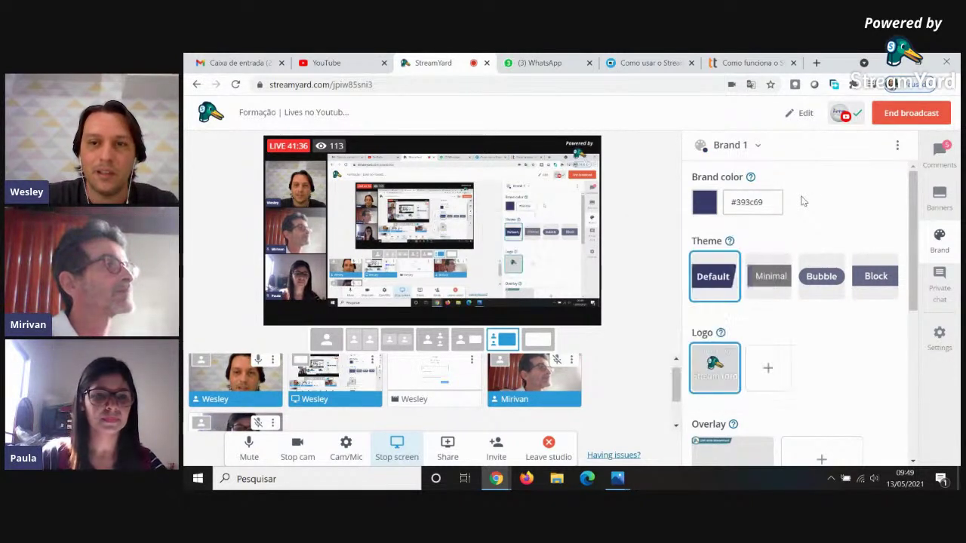
{"action": "left_click", "coordinate": [776, 278]}
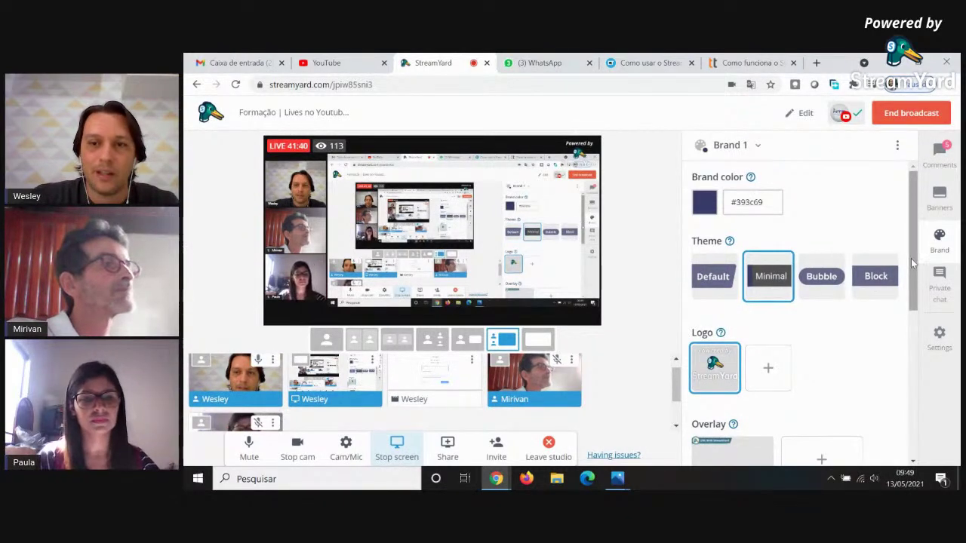
{"action": "left_click_drag", "start_coordinate": [912, 264], "coordinate": [915, 292]}
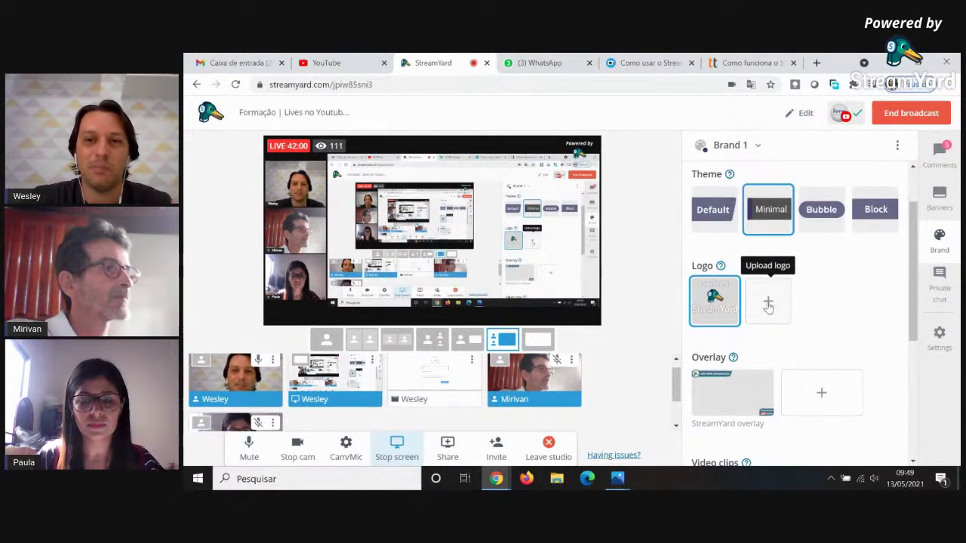
Attempt a custom logo upload, dismiss the upgrade notice, and apply the sample StreamYard overlay.
{"action": "left_click", "coordinate": [767, 303]}
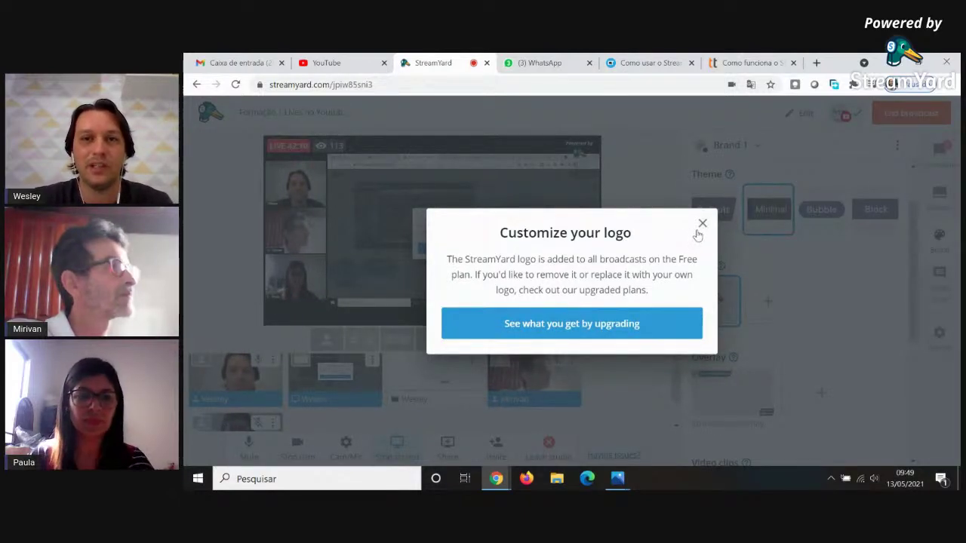
{"action": "left_click", "coordinate": [703, 225]}
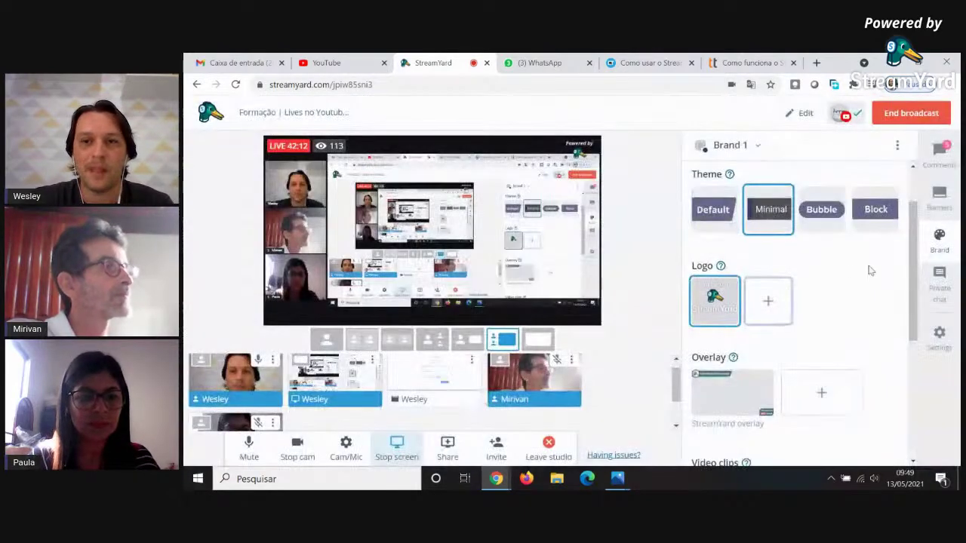
{"action": "left_click_drag", "start_coordinate": [909, 274], "coordinate": [916, 315]}
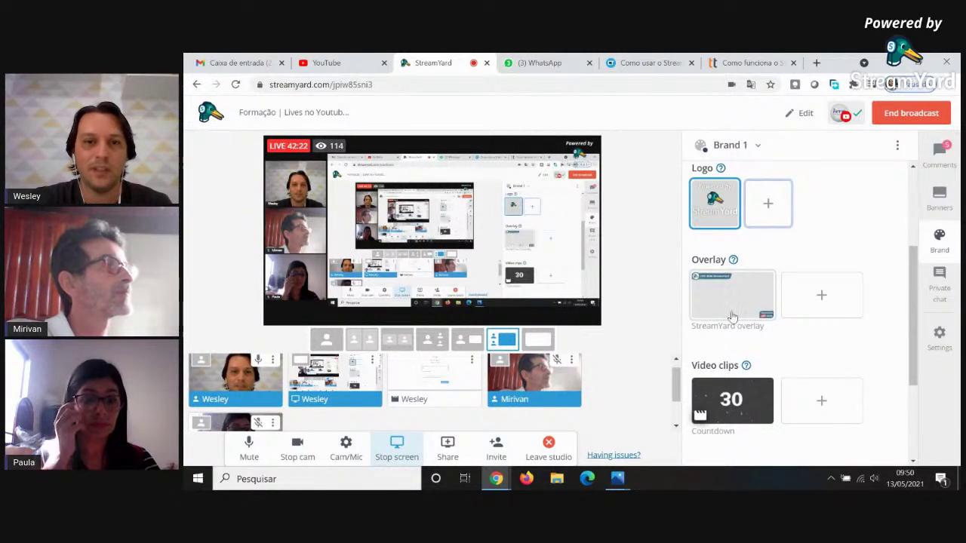
{"action": "left_click", "coordinate": [732, 311]}
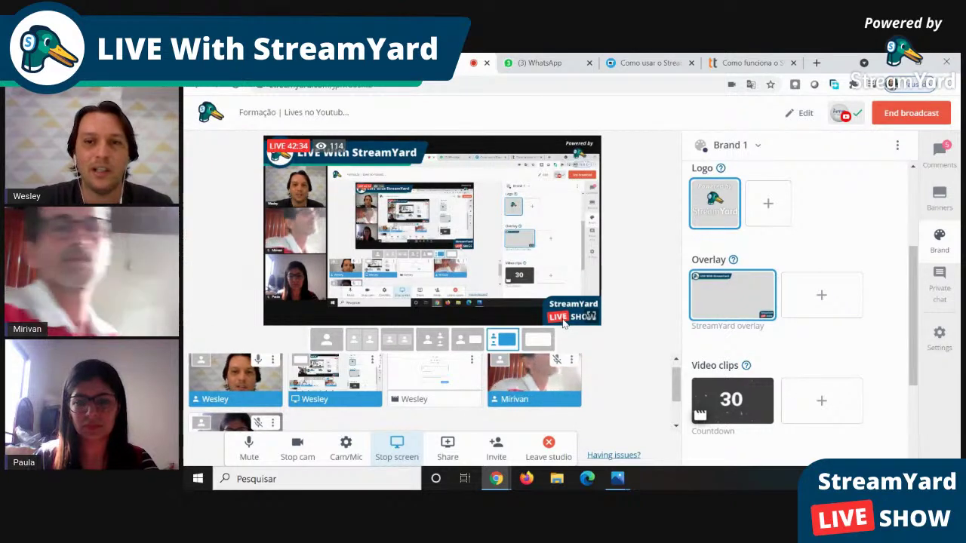
Remove the StreamYard overlay, then attempt a custom overlay upload and dismiss the upgrade notice.
{"action": "left_click", "coordinate": [737, 299]}
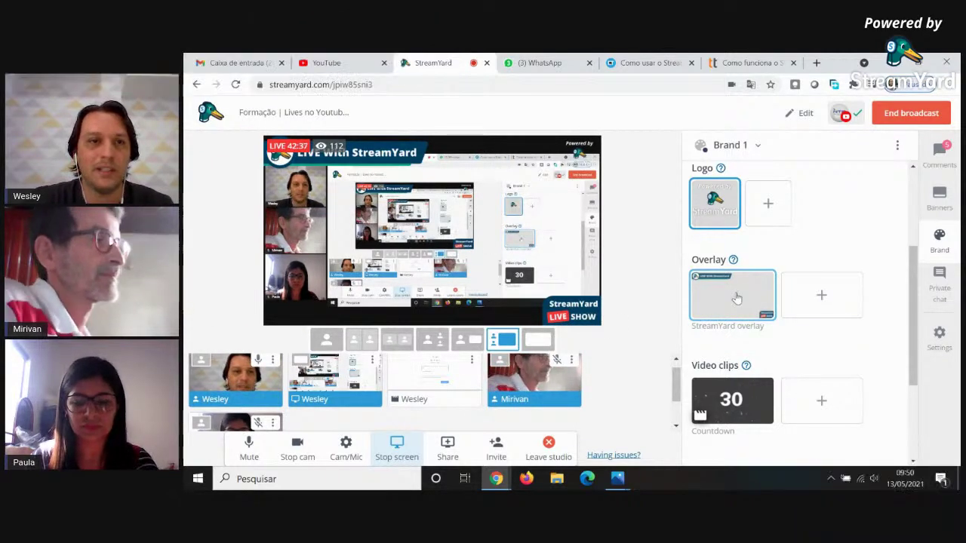
{"action": "left_click", "coordinate": [823, 299]}
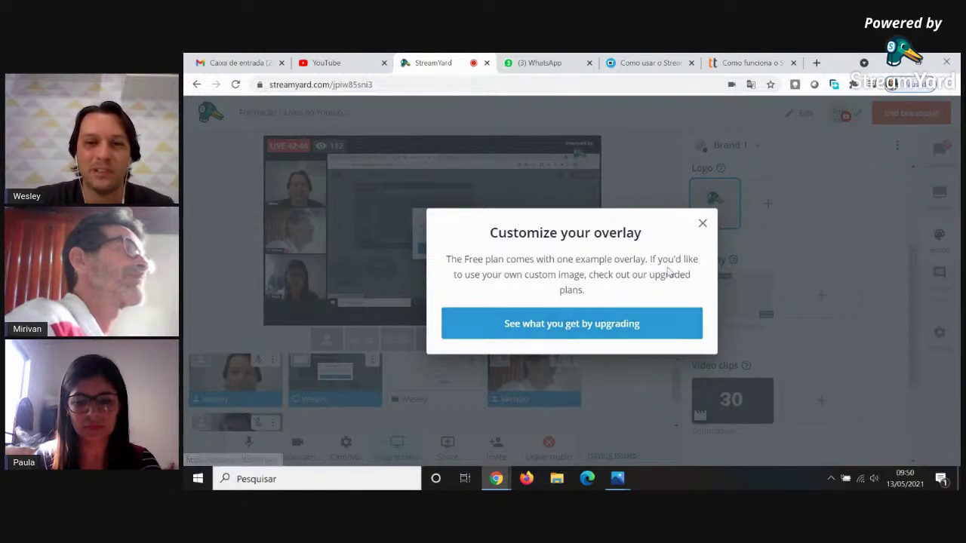
{"action": "left_click", "coordinate": [701, 223]}
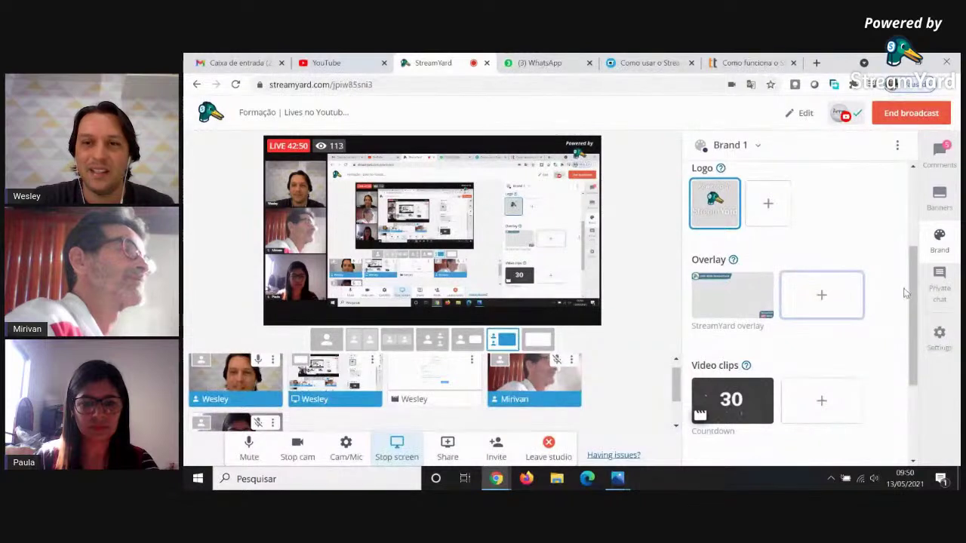
{"action": "left_click_drag", "start_coordinate": [910, 292], "coordinate": [918, 329]}
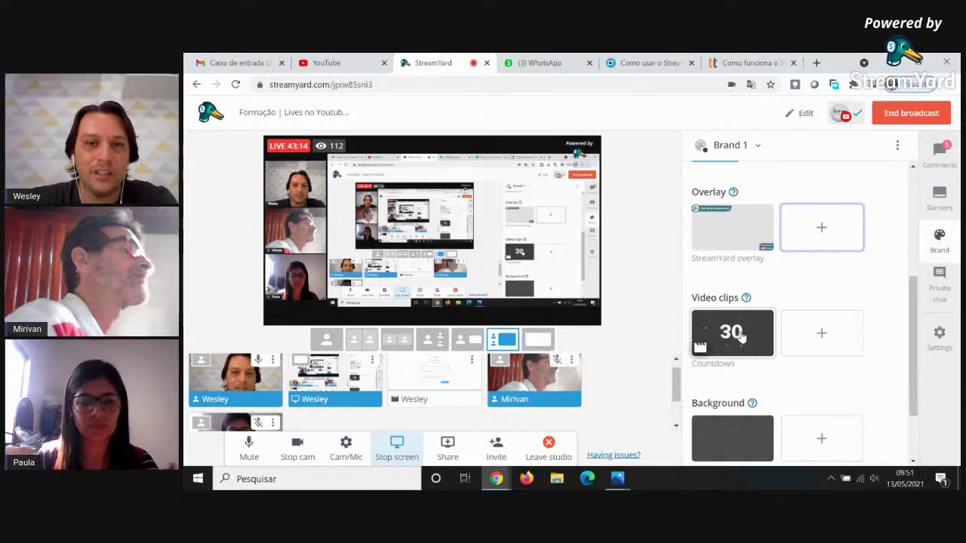
{"action": "left_click", "coordinate": [742, 338]}
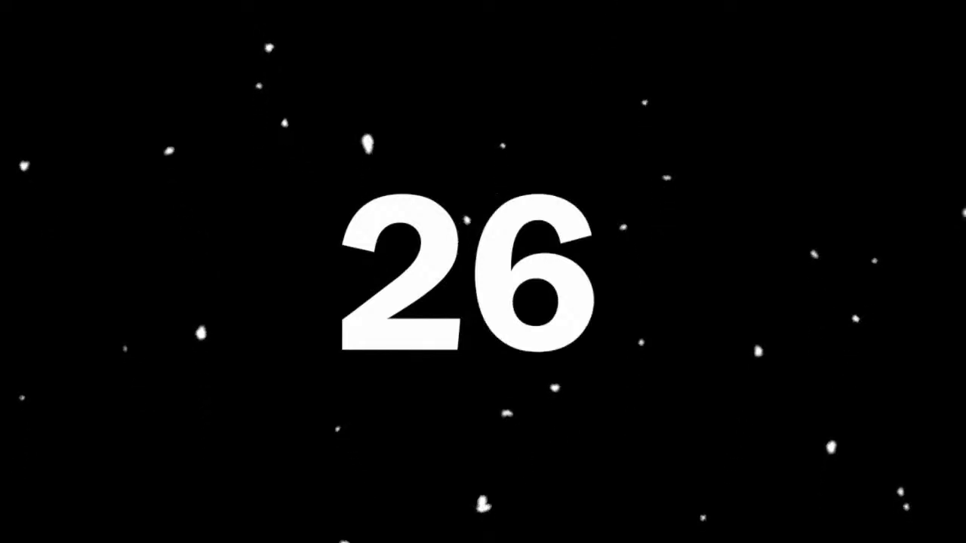
{"action": "left_click", "coordinate": [730, 332]}
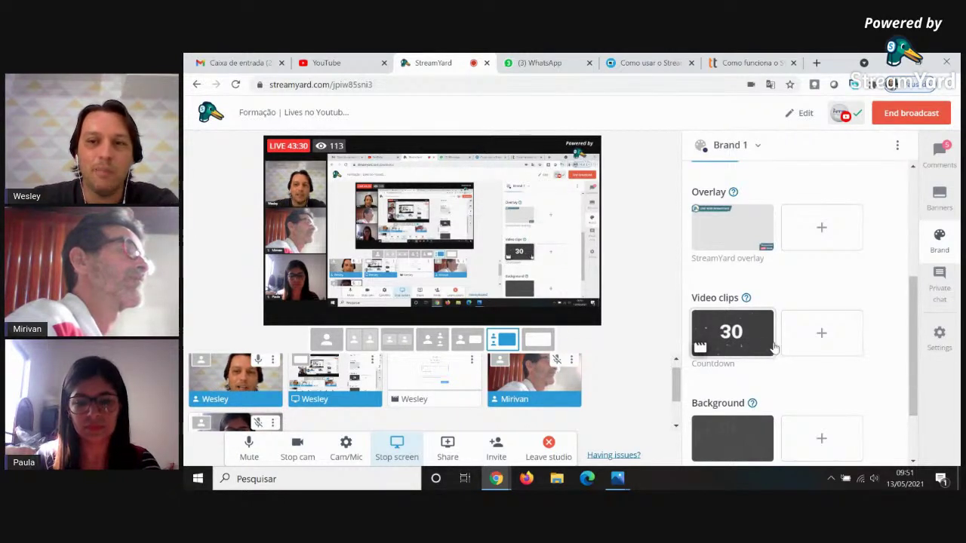
{"action": "left_click", "coordinate": [820, 337]}
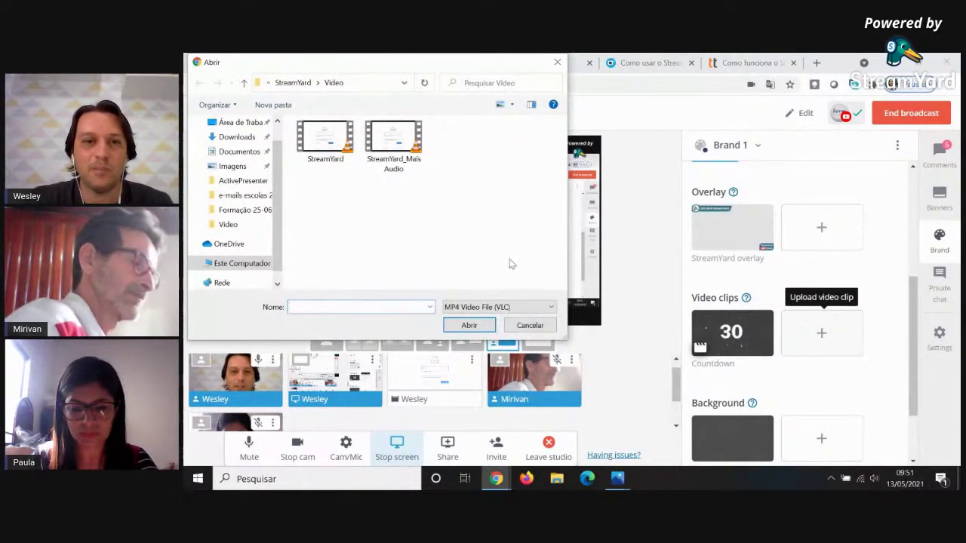
{"action": "left_click", "coordinate": [394, 143]}
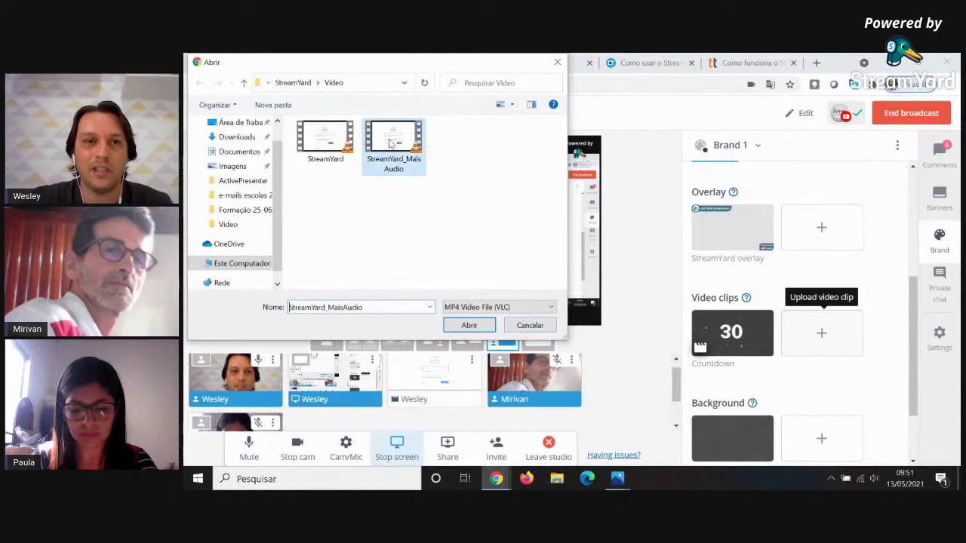
{"action": "left_click", "coordinate": [528, 329]}
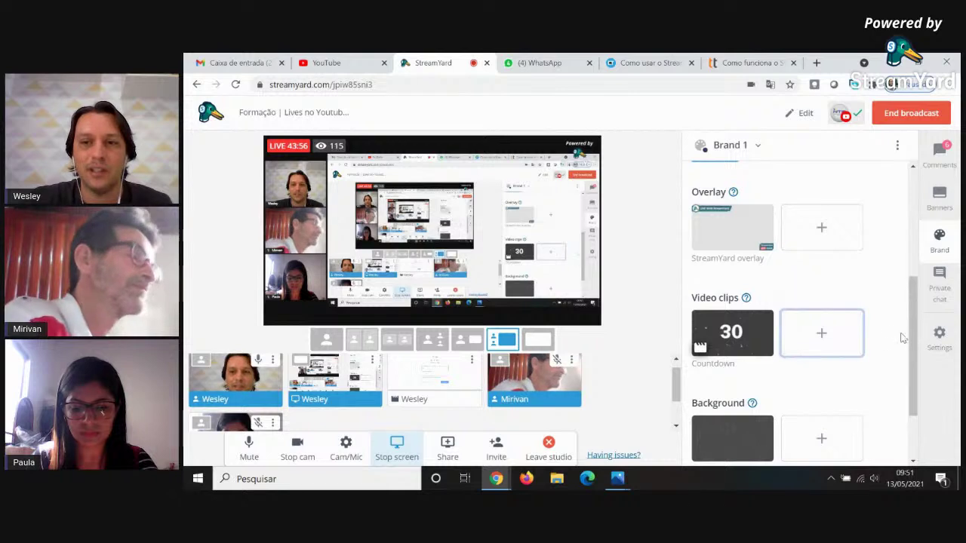
{"action": "left_click_drag", "start_coordinate": [917, 336], "coordinate": [912, 373]}
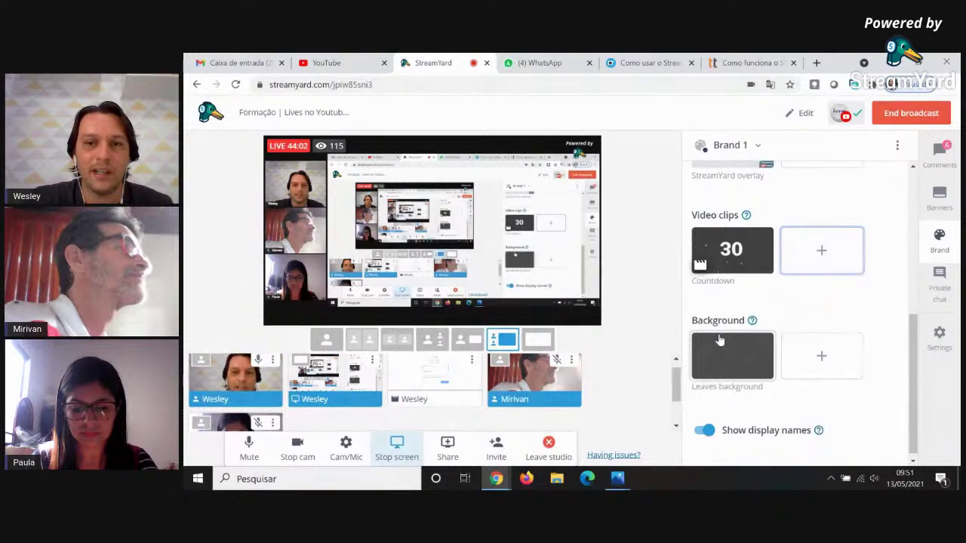
{"action": "left_click", "coordinate": [723, 363]}
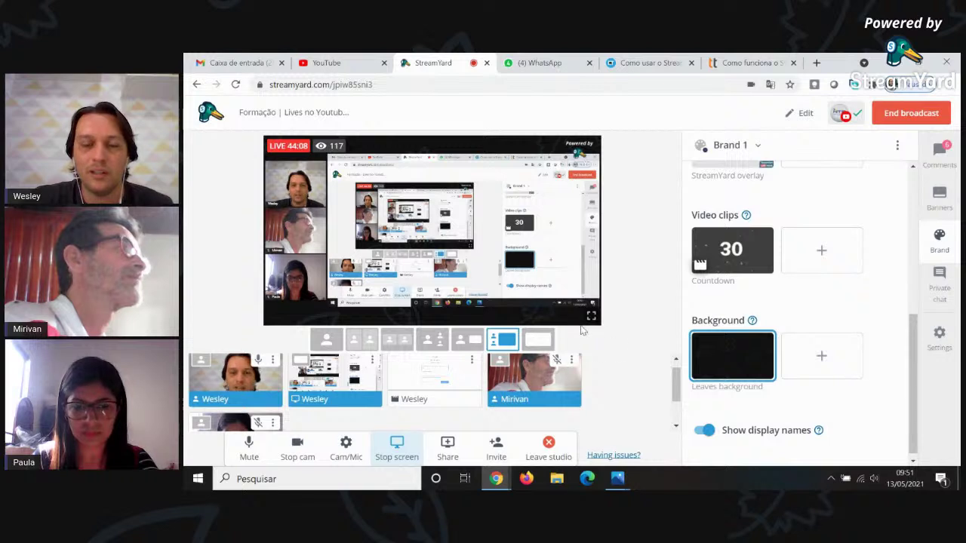
{"action": "left_click", "coordinate": [821, 355]}
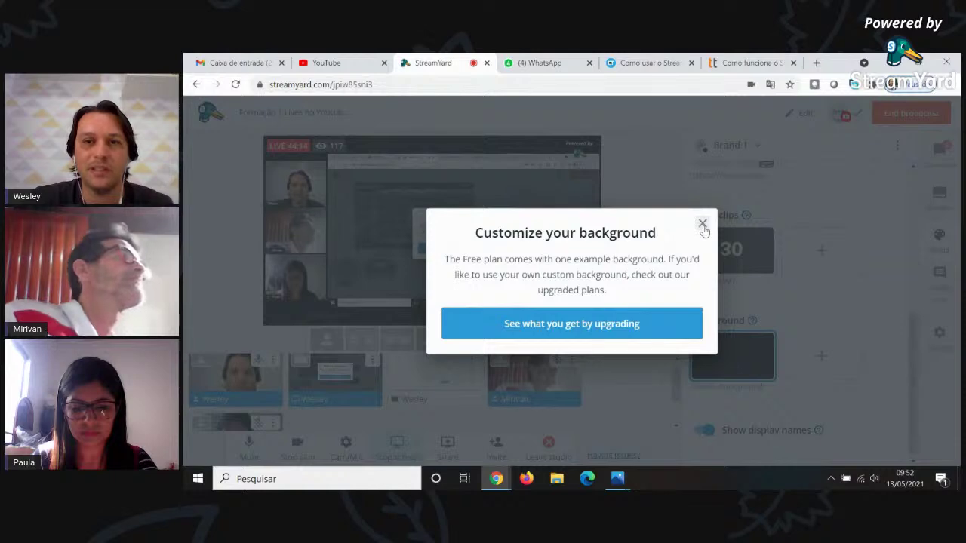
{"action": "left_click", "coordinate": [702, 225]}
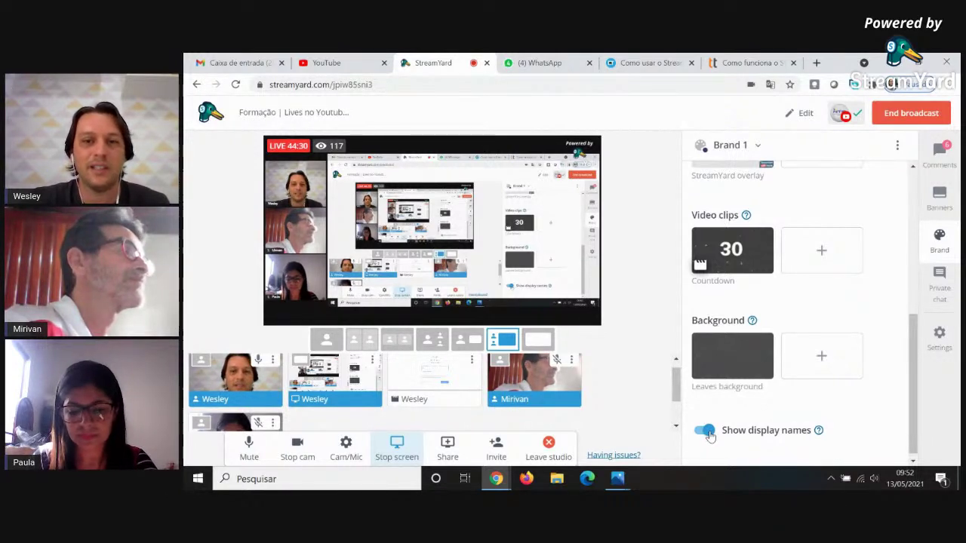
{"action": "left_click", "coordinate": [706, 432]}
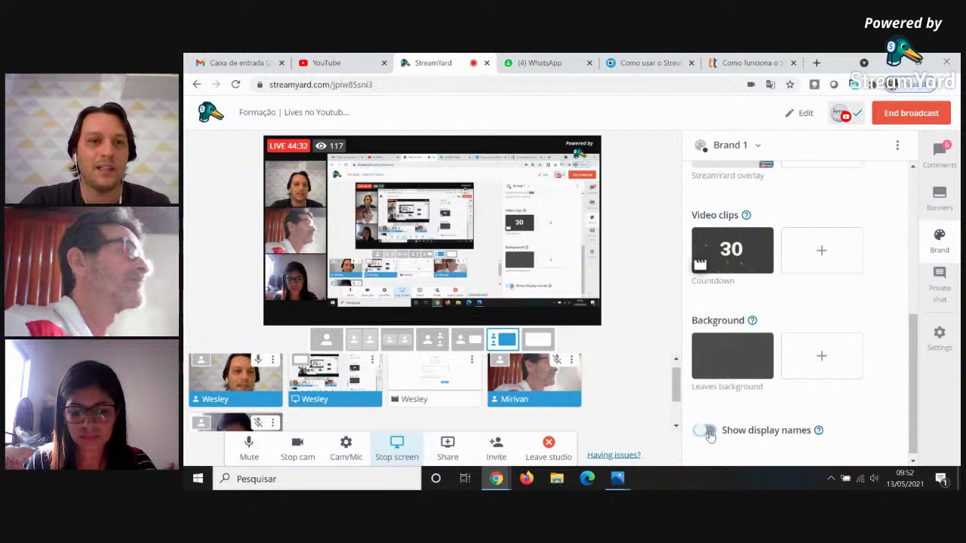
{"action": "left_click", "coordinate": [706, 431]}
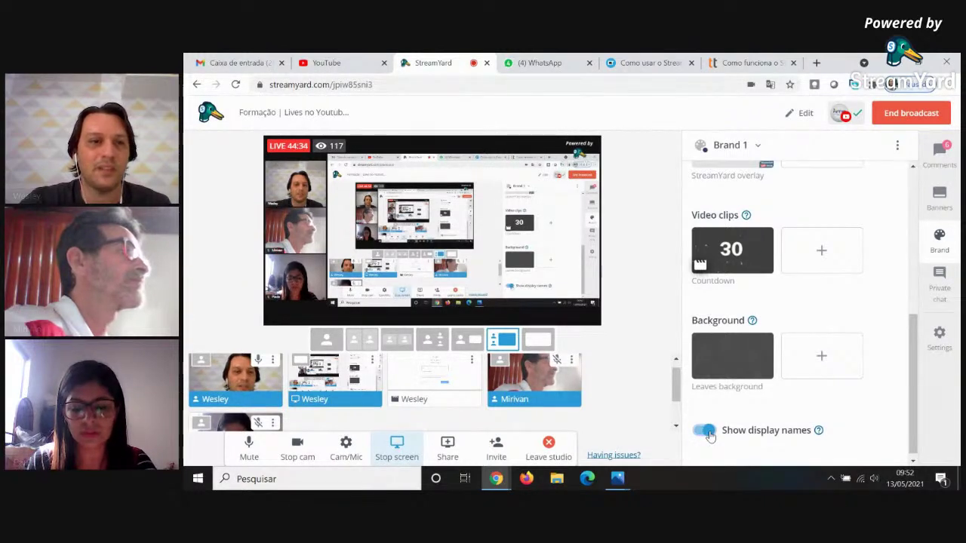
{"action": "left_click", "coordinate": [706, 431]}
{"action": "left_click", "coordinate": [706, 431]}
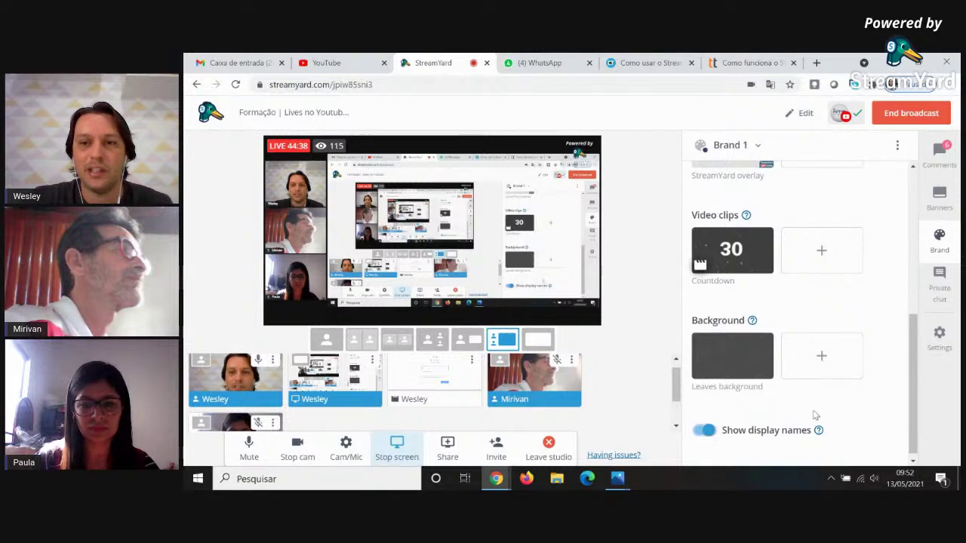
{"action": "left_click_drag", "start_coordinate": [917, 393], "coordinate": [917, 218]}
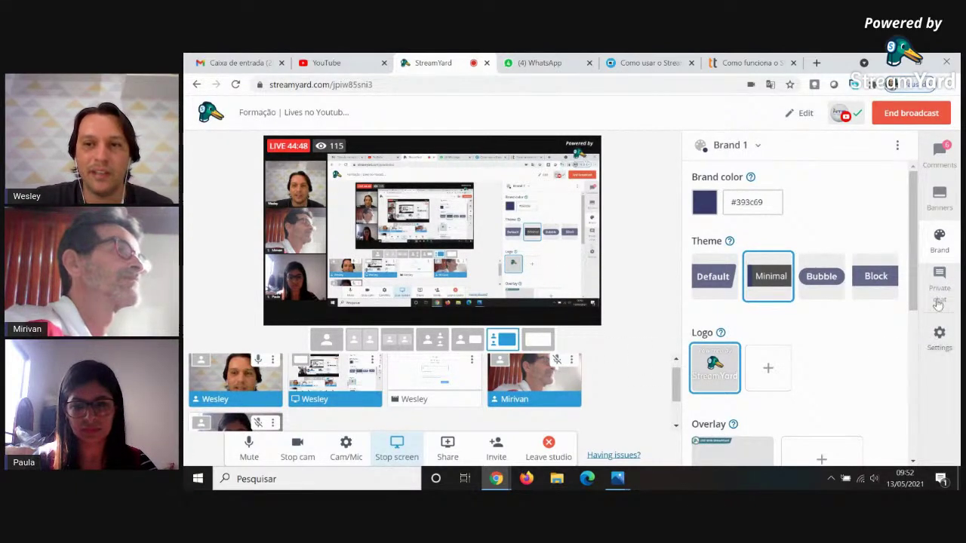
Show the private guest chat, then review Camera, Audio and Green Screen settings before closing Settings.
{"action": "left_click", "coordinate": [939, 294]}
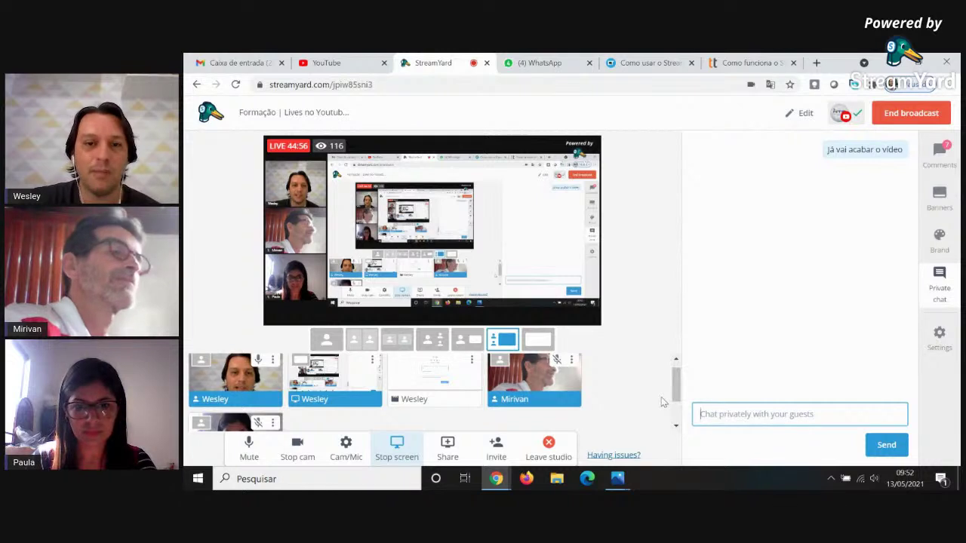
{"action": "scroll", "coordinate": [469, 366], "scroll_direction": "down", "scroll_amount": 1}
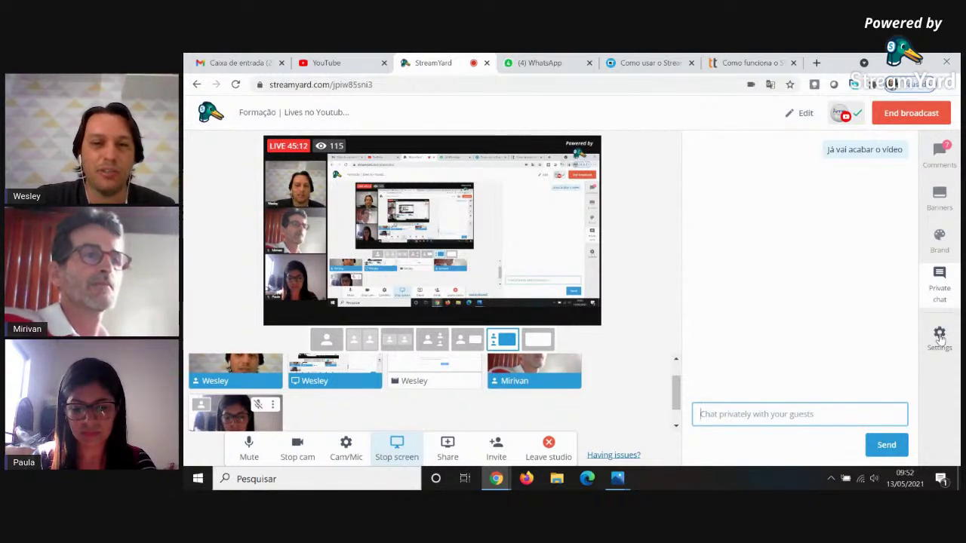
{"action": "left_click", "coordinate": [939, 338]}
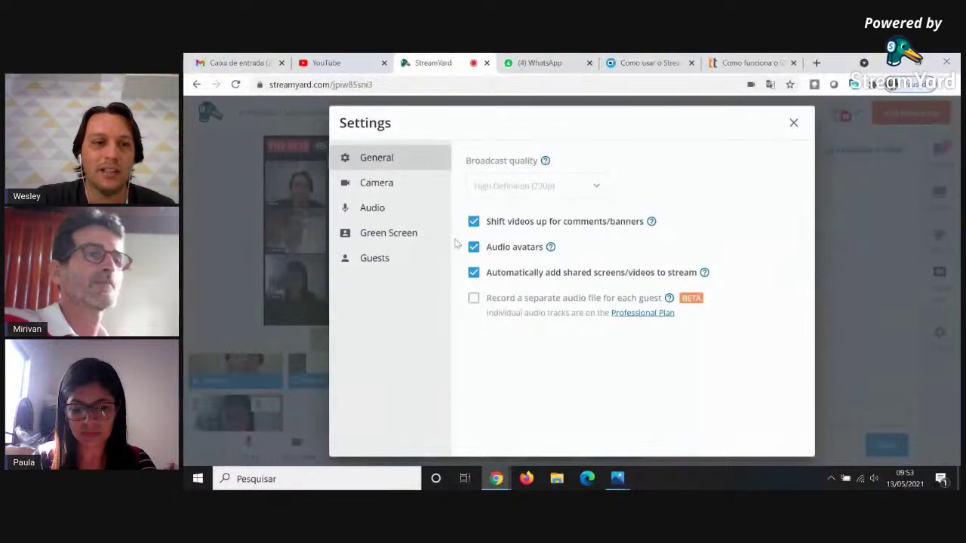
{"action": "left_click", "coordinate": [387, 188]}
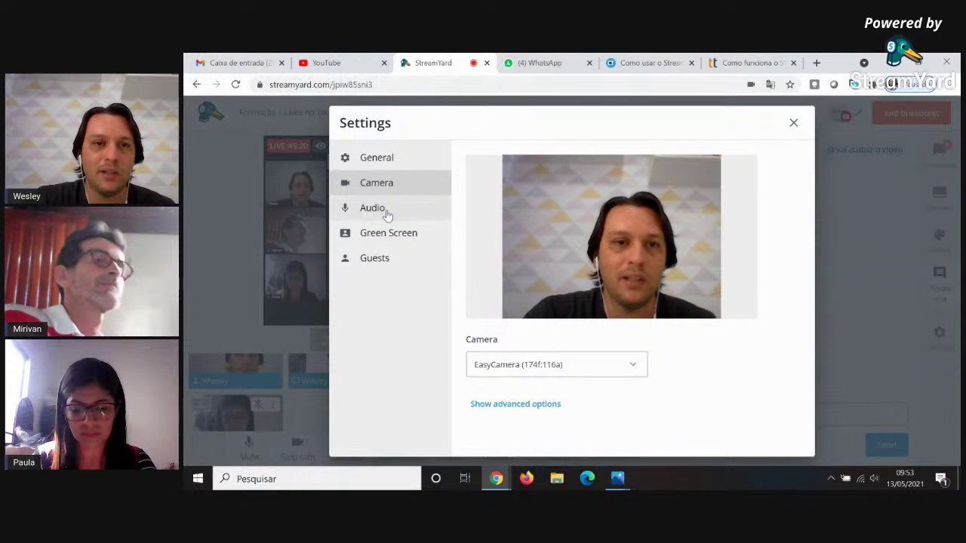
{"action": "left_click", "coordinate": [386, 215]}
{"action": "left_click", "coordinate": [390, 237]}
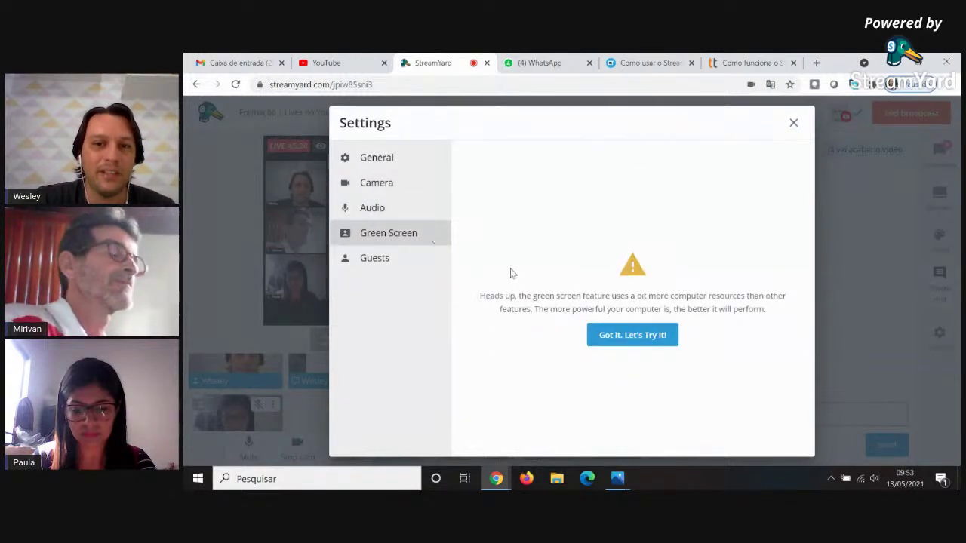
{"action": "left_click", "coordinate": [794, 124]}
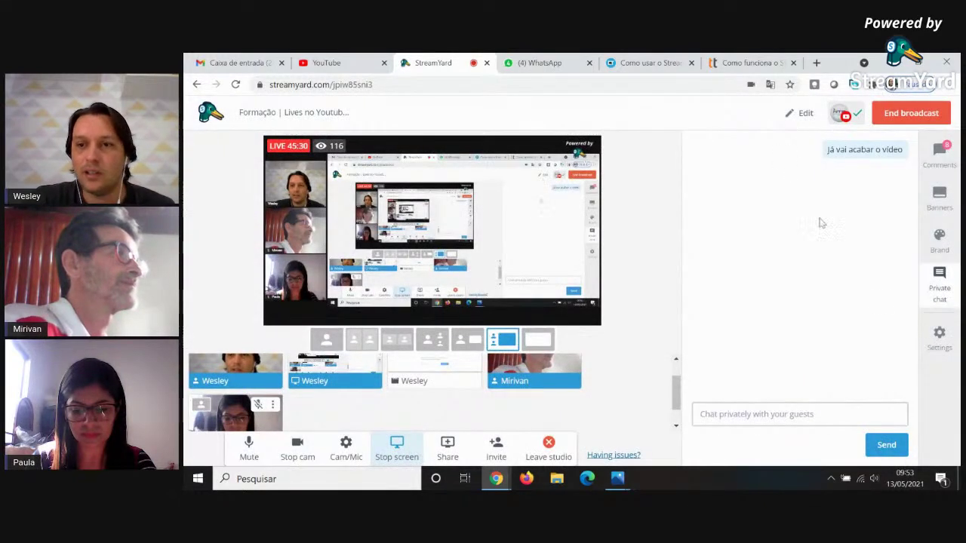
Switch the side panel to viewer comments and peek at the third participant tile's options menu without changes.
{"action": "left_click", "coordinate": [939, 154]}
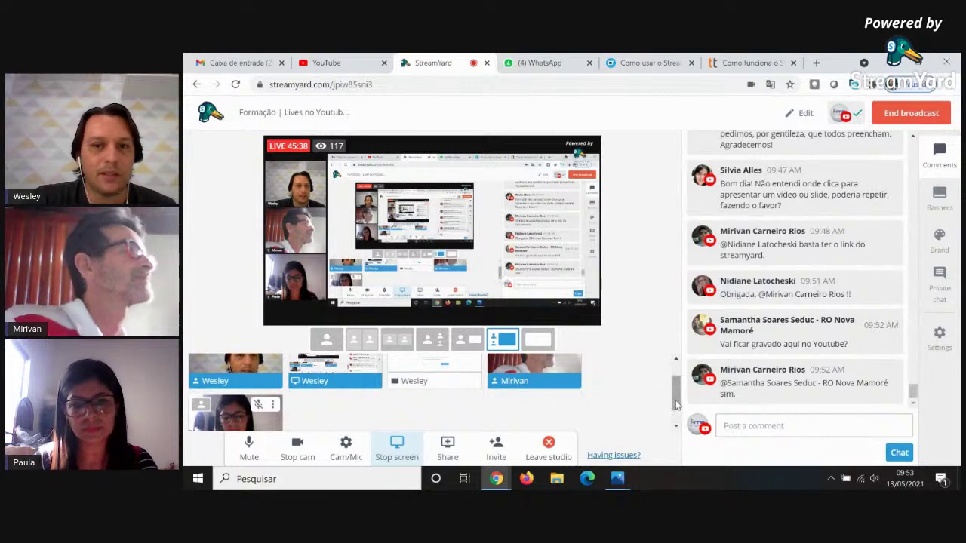
{"action": "left_click_drag", "start_coordinate": [676, 406], "coordinate": [672, 399]}
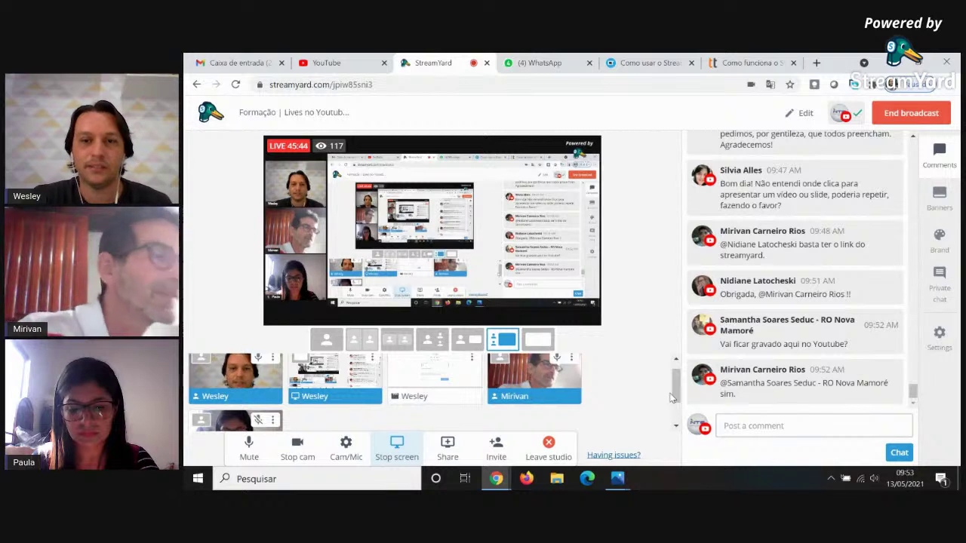
{"action": "left_click_drag", "start_coordinate": [671, 398], "coordinate": [676, 391]}
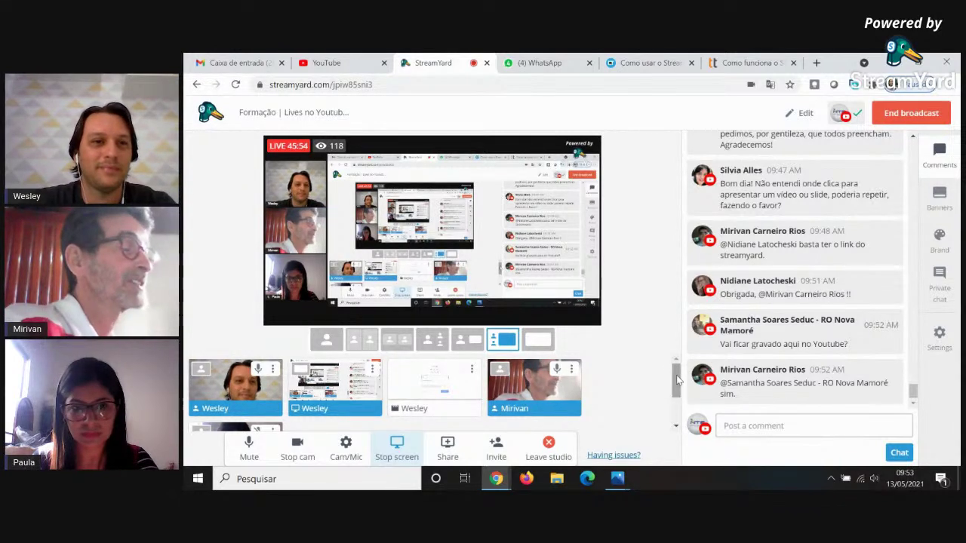
{"action": "mouse_move", "coordinate": [465, 381]}
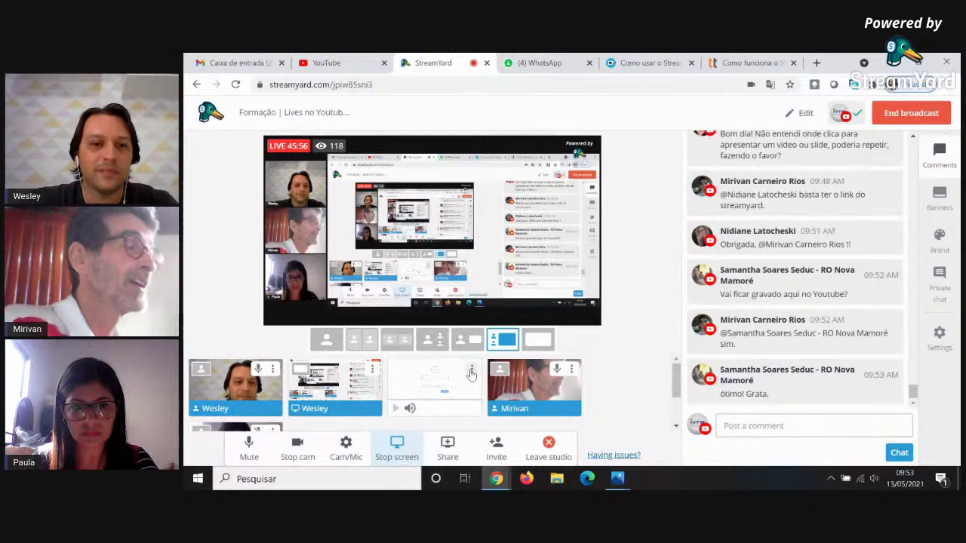
{"action": "left_click", "coordinate": [471, 371]}
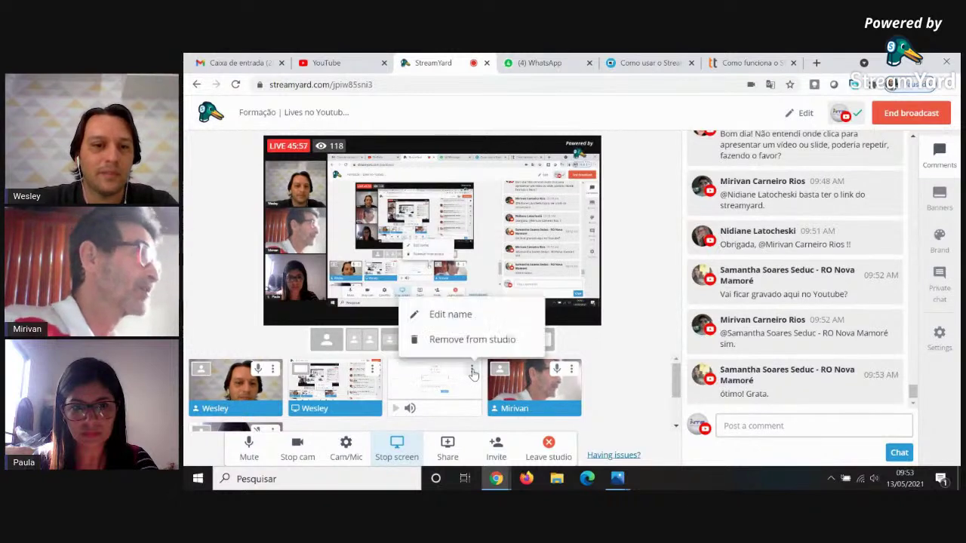
{"action": "left_click", "coordinate": [615, 373]}
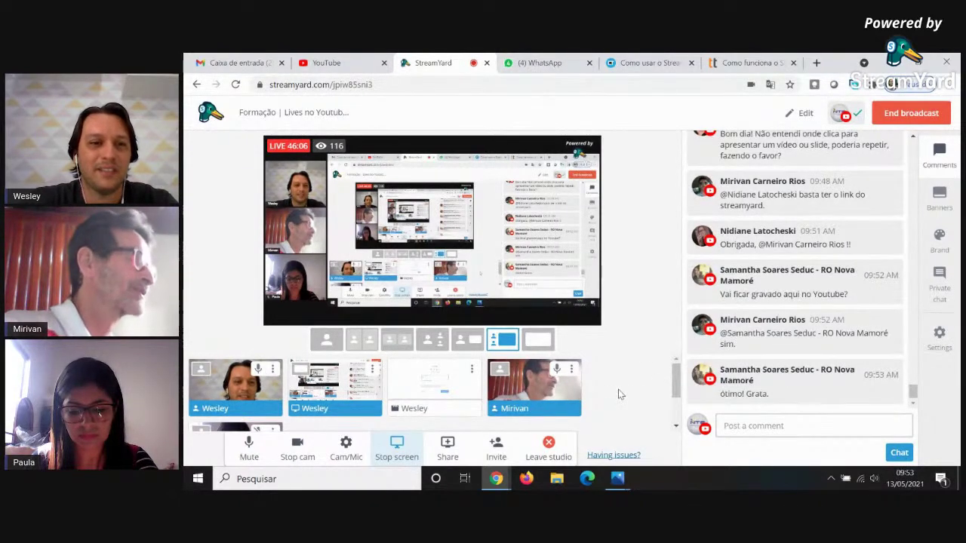
{"action": "mouse_move", "coordinate": [256, 393]}
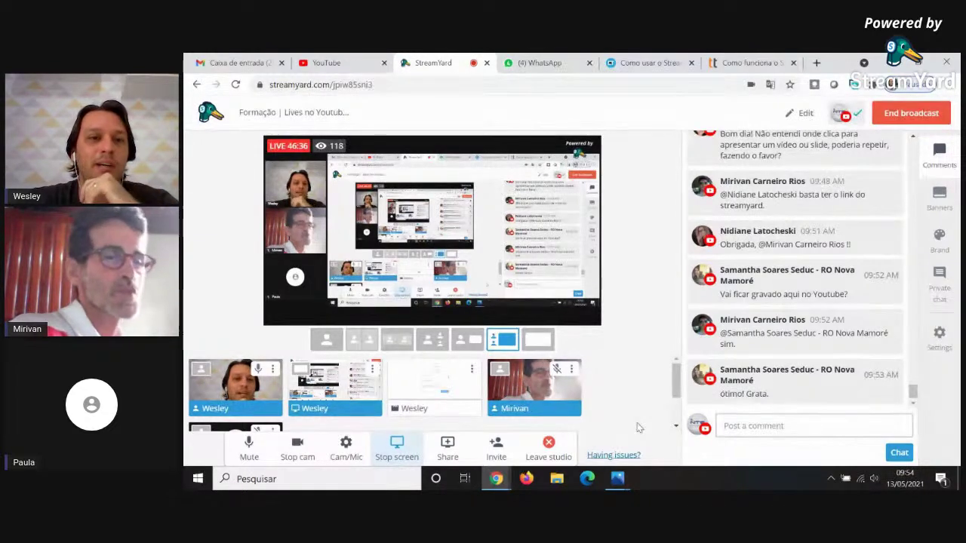
{"action": "mouse_move", "coordinate": [564, 402]}
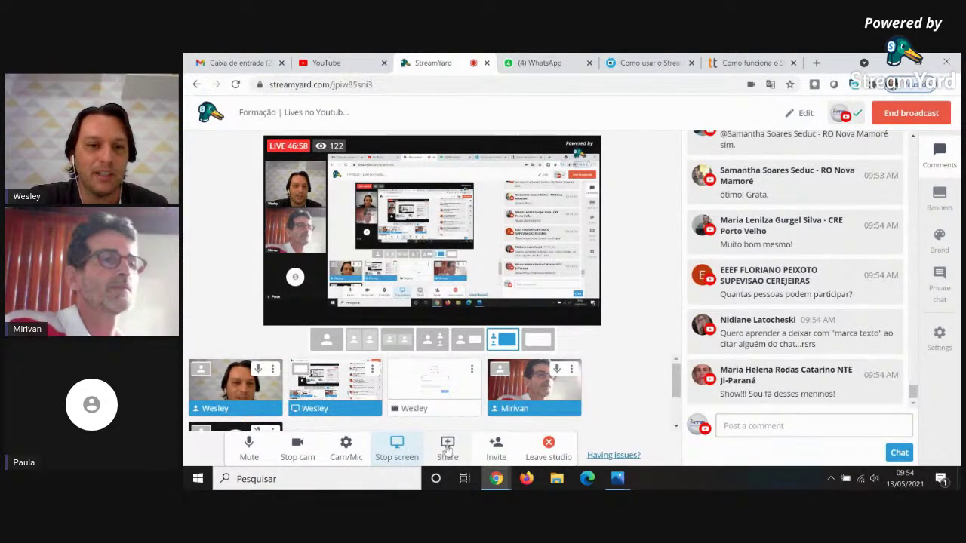
{"action": "left_click", "coordinate": [447, 448]}
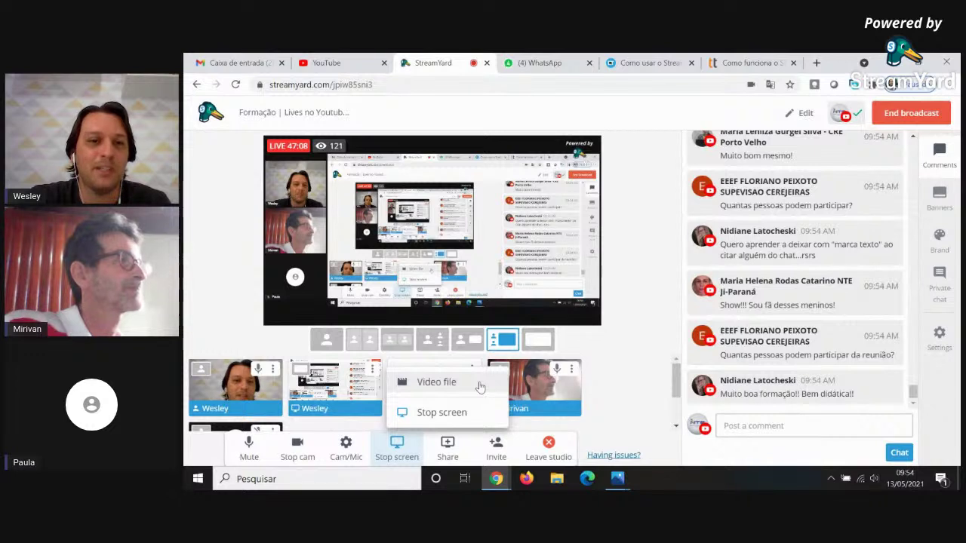
{"action": "left_click", "coordinate": [614, 345]}
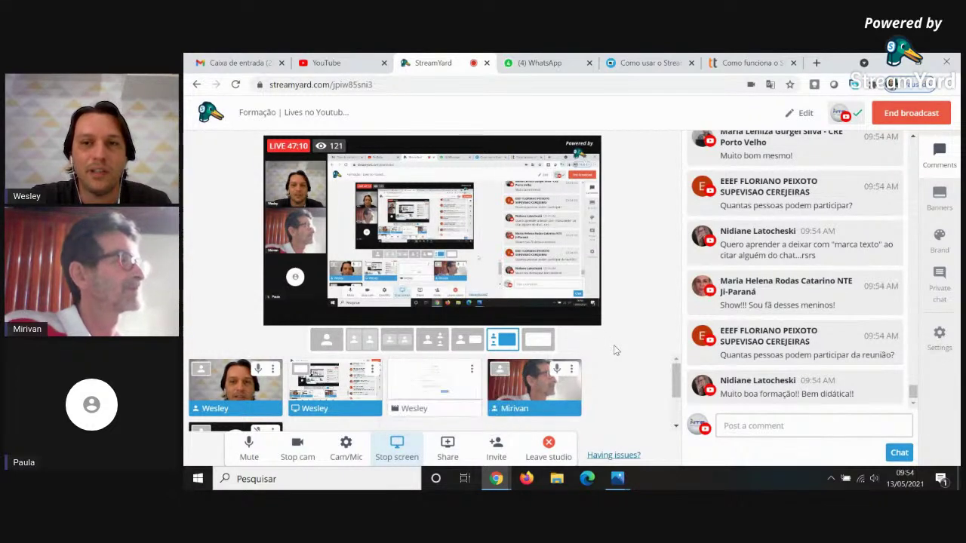
{"action": "mouse_move", "coordinate": [538, 369]}
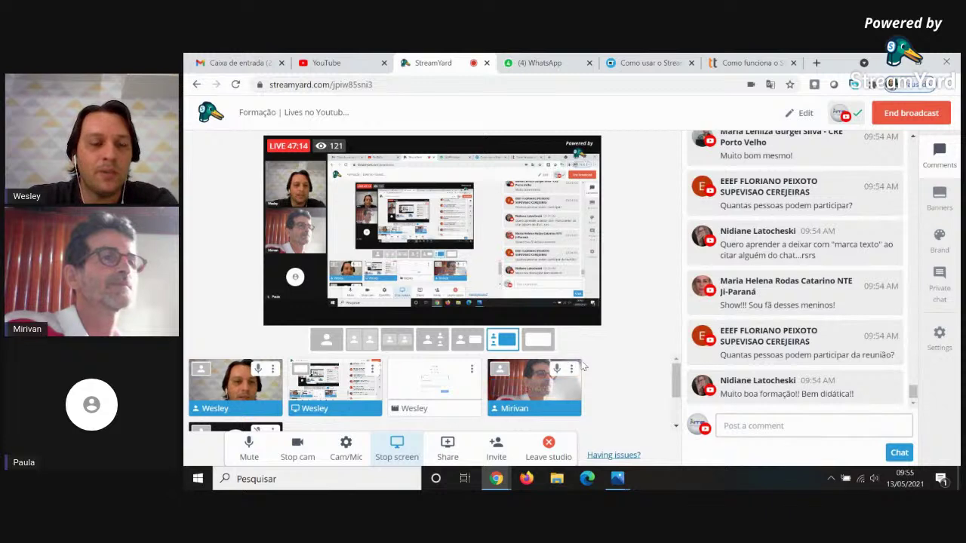
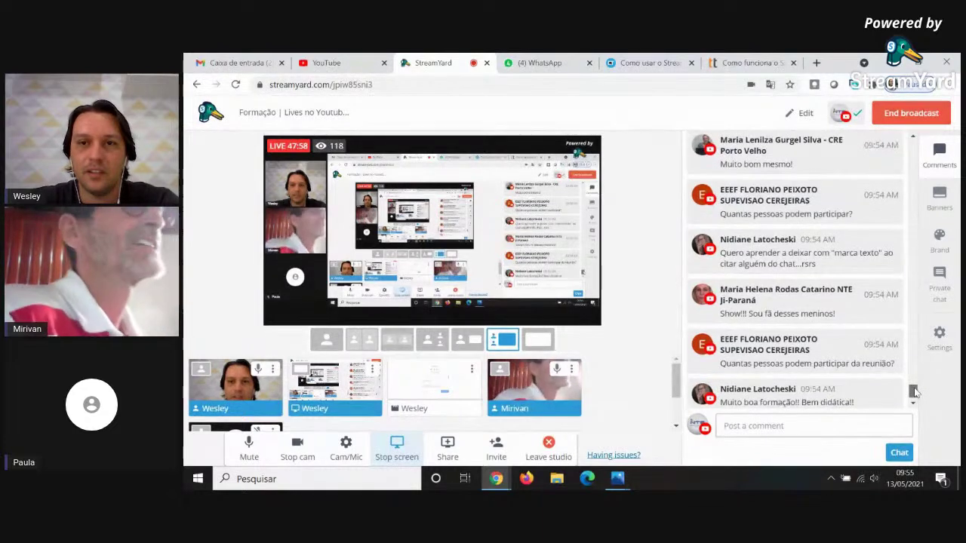
Show the comment 'Quantas pessoas podem participar?' as an on-stream banner and switch to the camera grid layout.
{"action": "scroll", "coordinate": [787, 231], "scroll_direction": "up", "scroll_amount": 1}
{"action": "left_click", "coordinate": [784, 215]}
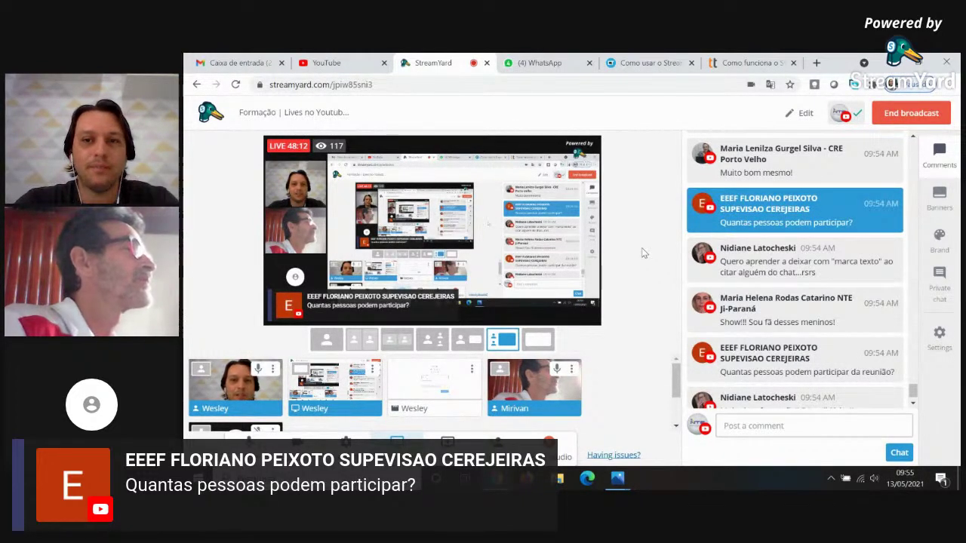
{"action": "mouse_move", "coordinate": [487, 281]}
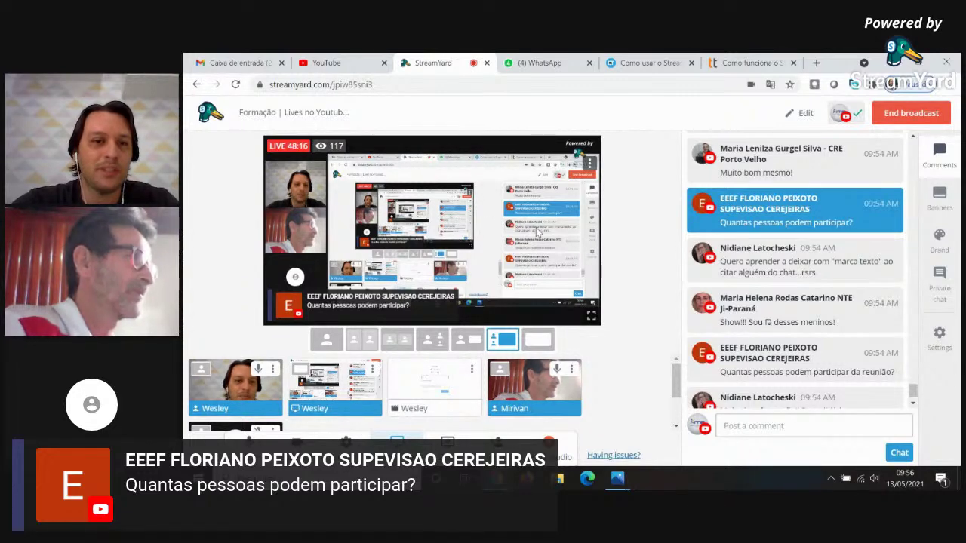
{"action": "left_click", "coordinate": [397, 339]}
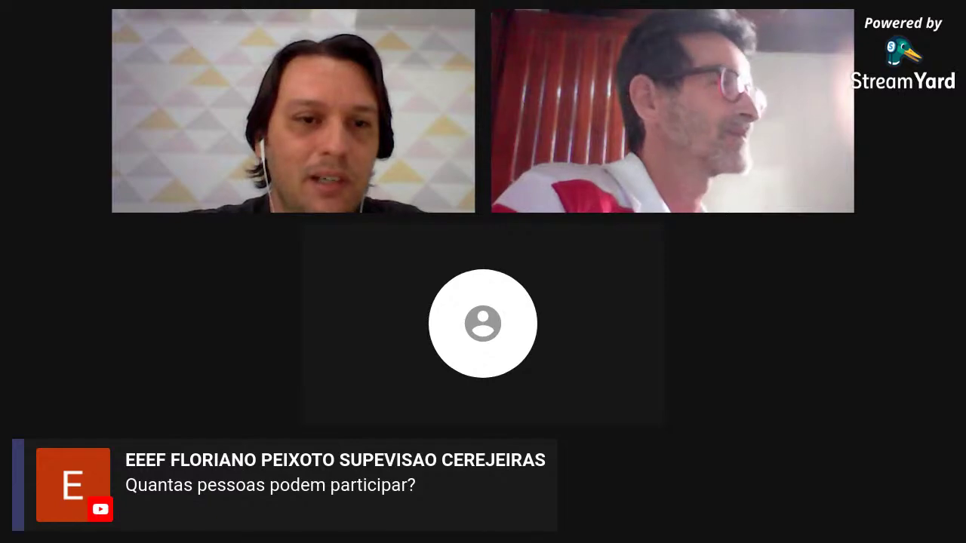
Try the leader and grid layouts, settling on the shared screen with three cameras stacked beside it.
{"action": "left_click", "coordinate": [507, 345]}
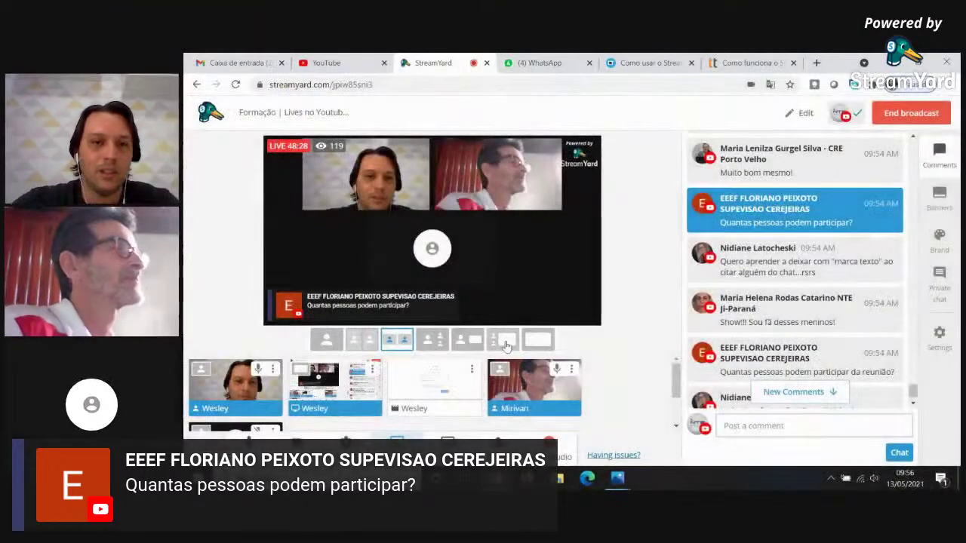
{"action": "left_click", "coordinate": [506, 344]}
{"action": "scroll", "coordinate": [678, 392], "scroll_direction": "down", "scroll_amount": 1}
{"action": "scroll", "coordinate": [679, 392], "scroll_direction": "down", "scroll_amount": 1}
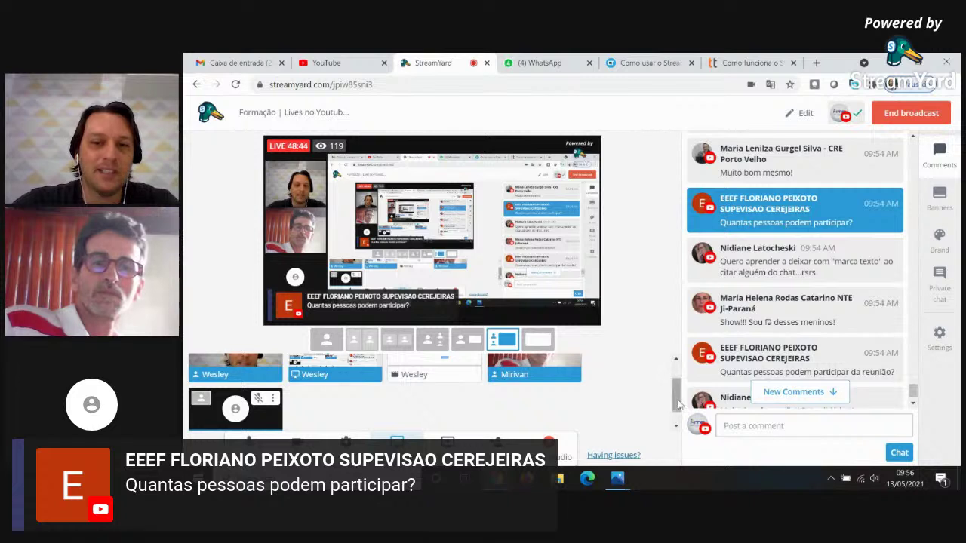
{"action": "left_click_drag", "start_coordinate": [676, 401], "coordinate": [677, 391]}
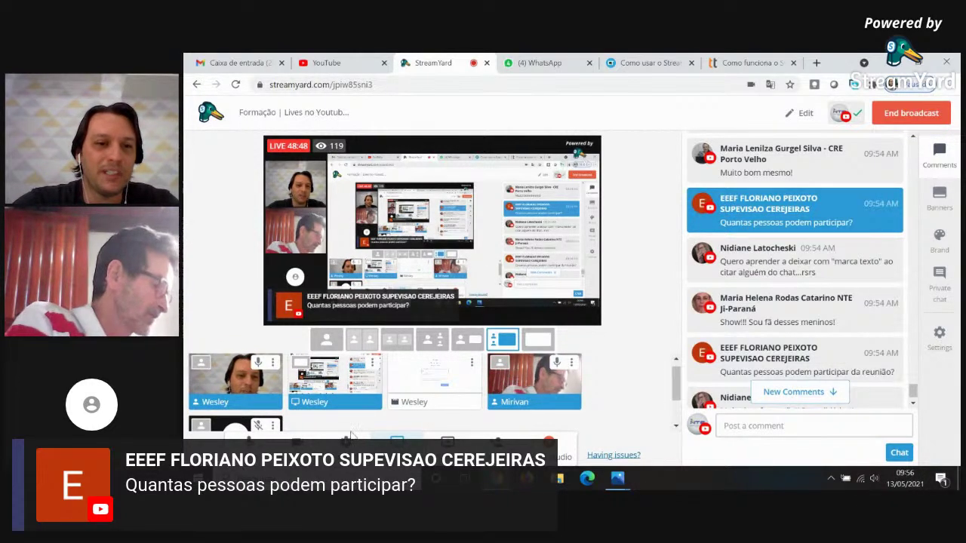
{"action": "left_click", "coordinate": [441, 345]}
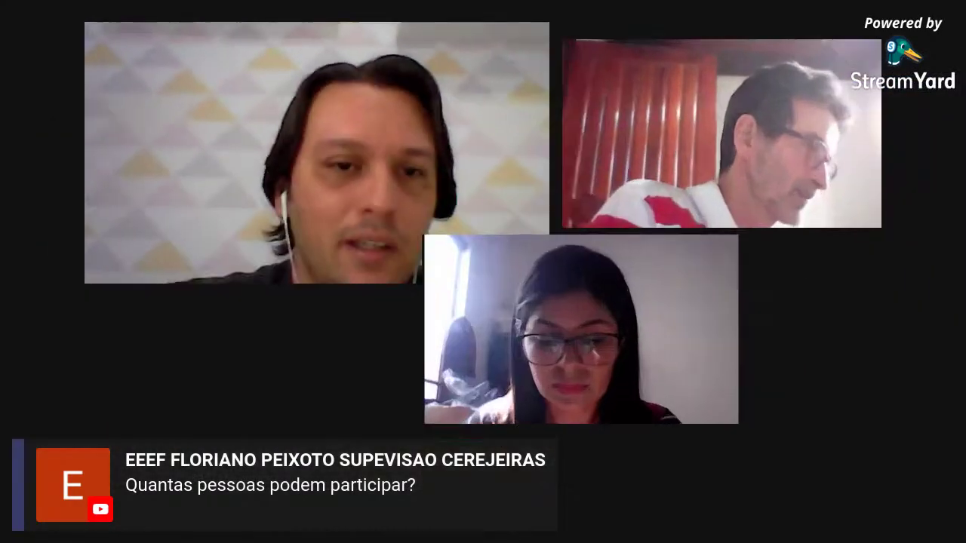
{"action": "left_click", "coordinate": [396, 339]}
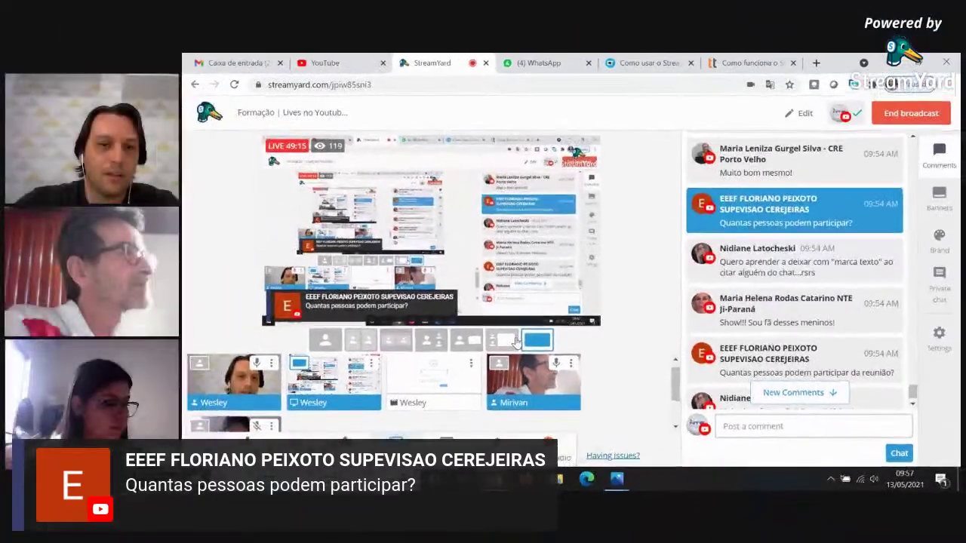
{"action": "left_click", "coordinate": [516, 342]}
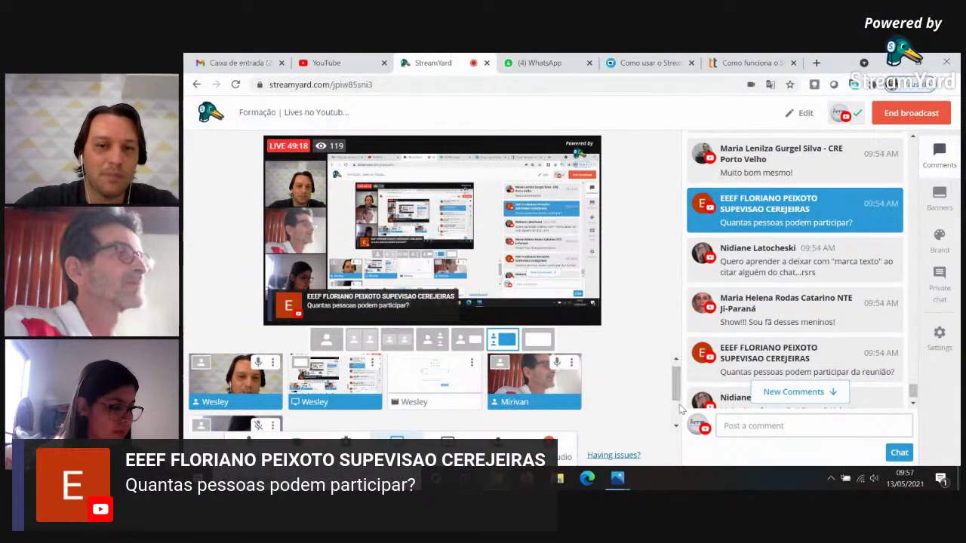
Remove the third guest from the stream and add them back, then hide the viewer question banner.
{"action": "left_click_drag", "start_coordinate": [677, 399], "coordinate": [677, 415]}
{"action": "mouse_move", "coordinate": [232, 403]}
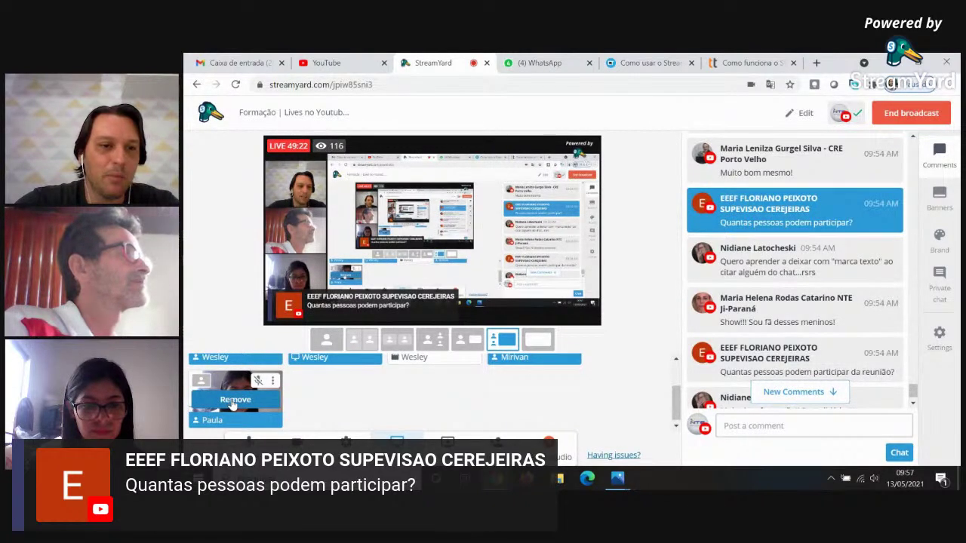
{"action": "left_click", "coordinate": [231, 404]}
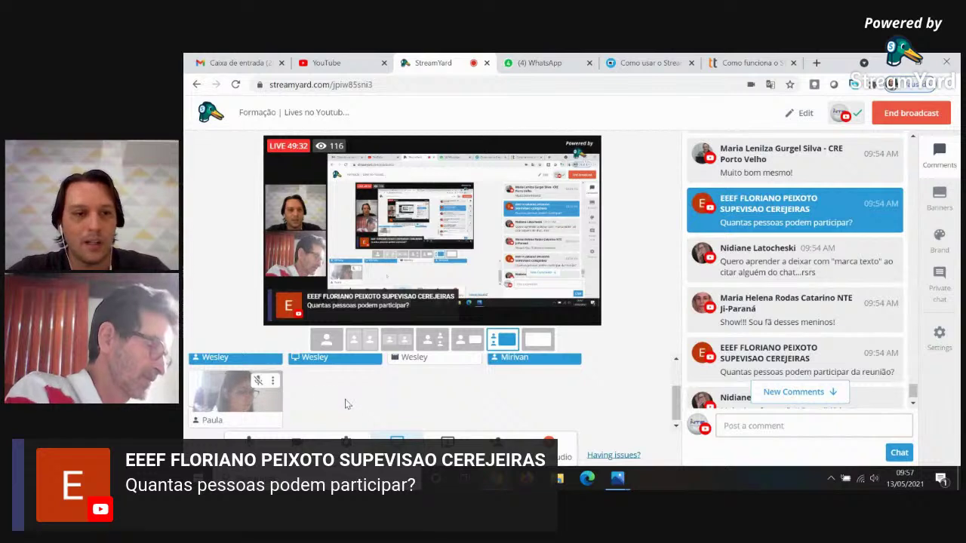
{"action": "mouse_move", "coordinate": [275, 411]}
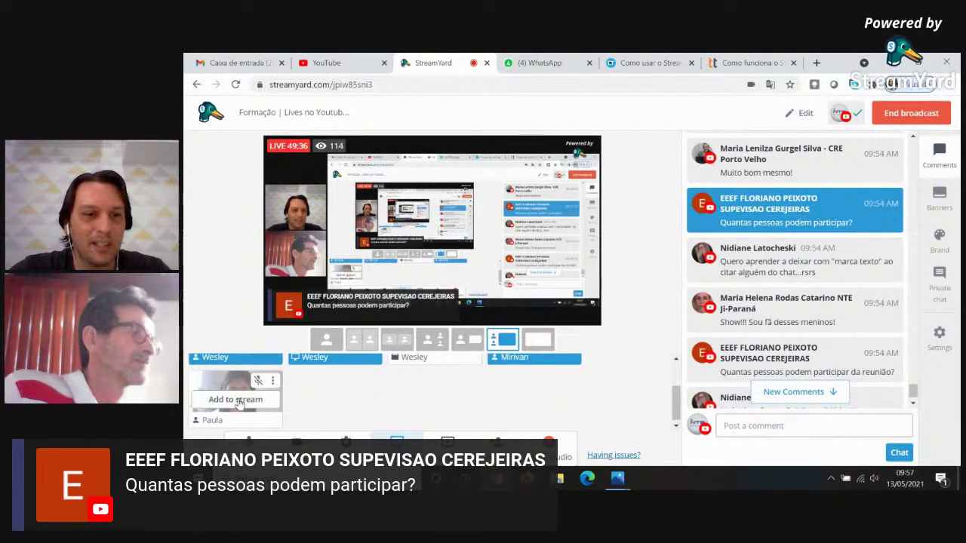
{"action": "left_click", "coordinate": [238, 400]}
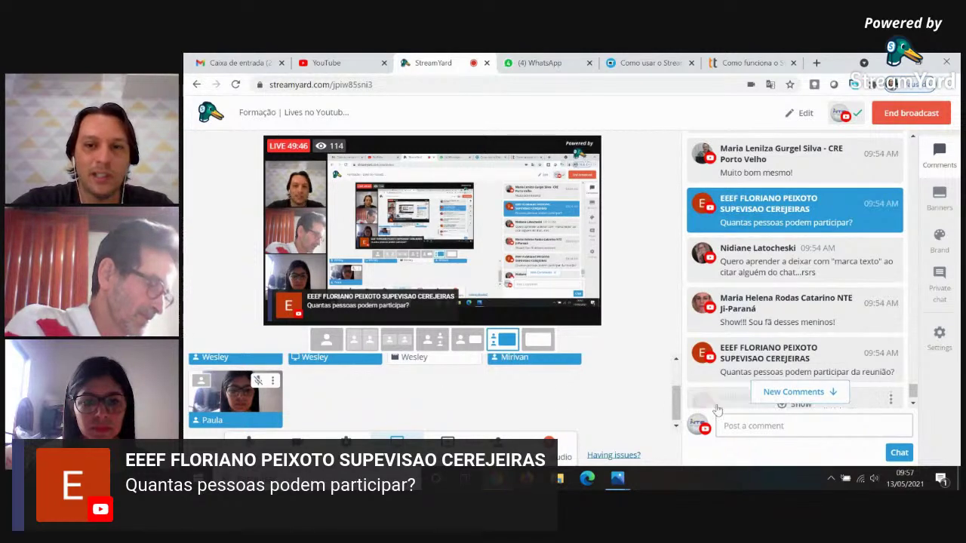
{"action": "mouse_move", "coordinate": [776, 213]}
{"action": "left_click", "coordinate": [798, 210]}
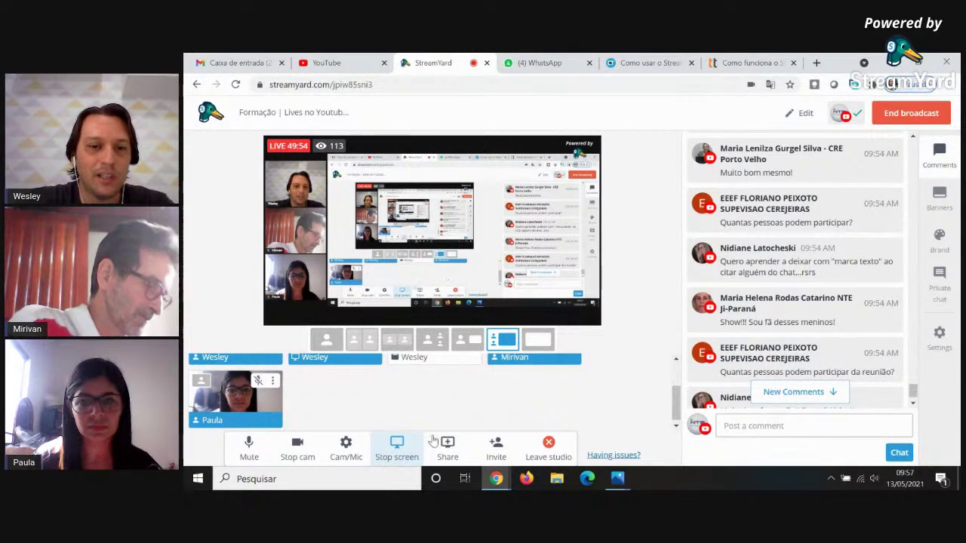
Copy the guest invite link from the Invite window to the clipboard, then close the window.
{"action": "left_click", "coordinate": [503, 451]}
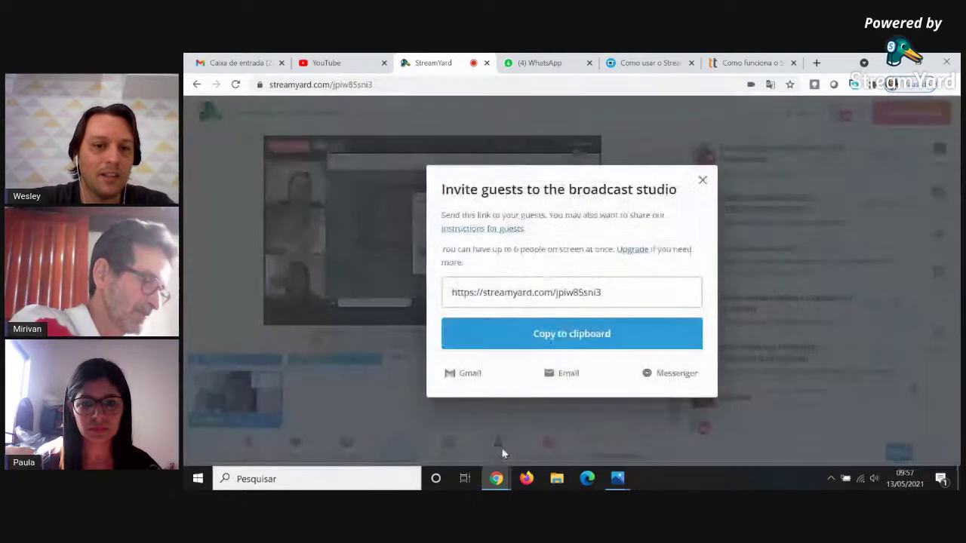
{"action": "left_click", "coordinate": [498, 296]}
{"action": "left_click", "coordinate": [606, 249]}
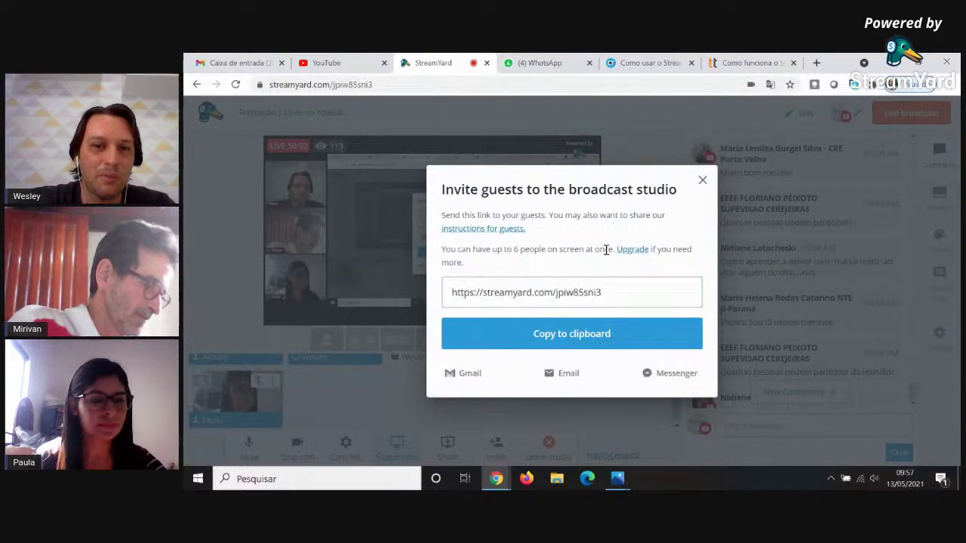
{"action": "left_click", "coordinate": [559, 337]}
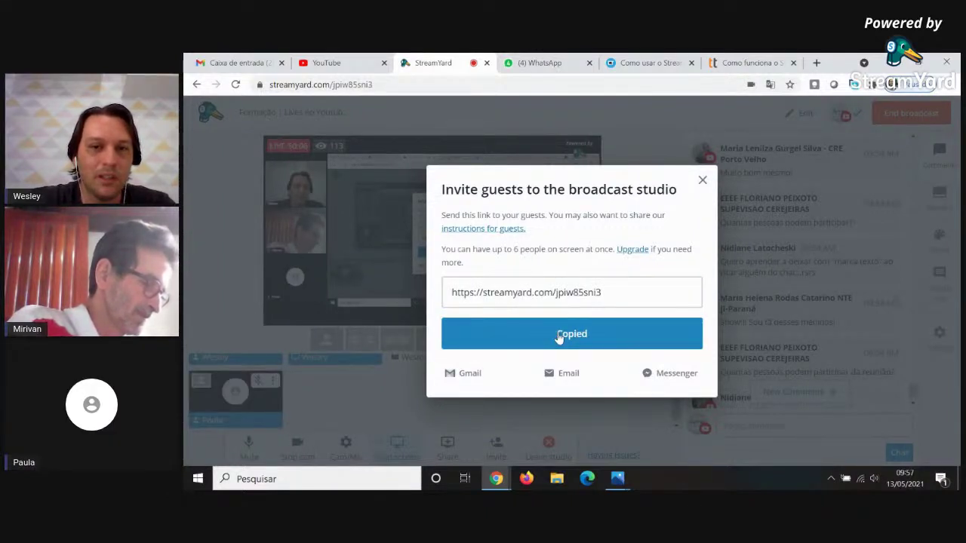
{"action": "left_click", "coordinate": [701, 182]}
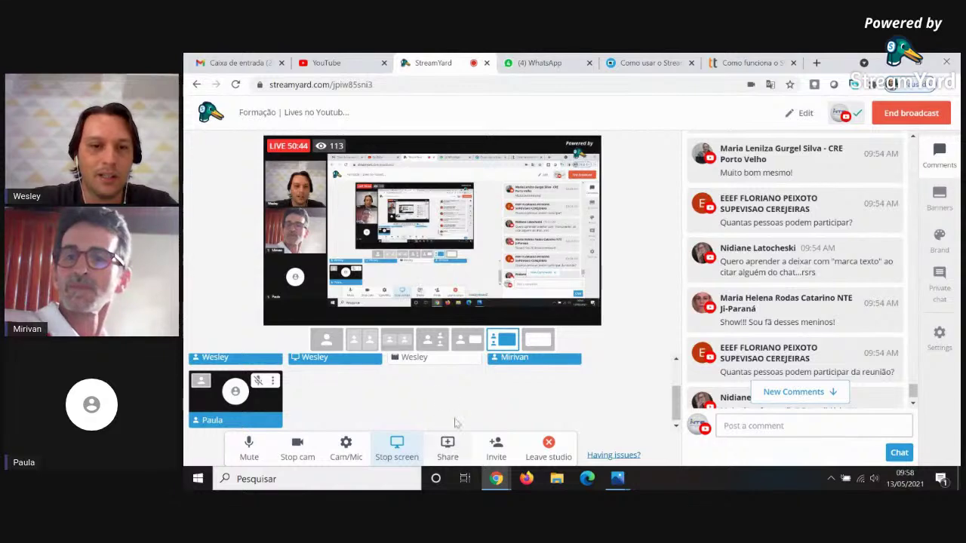
Switch the broadcast to the three-person grid layout.
{"action": "left_click", "coordinate": [434, 339]}
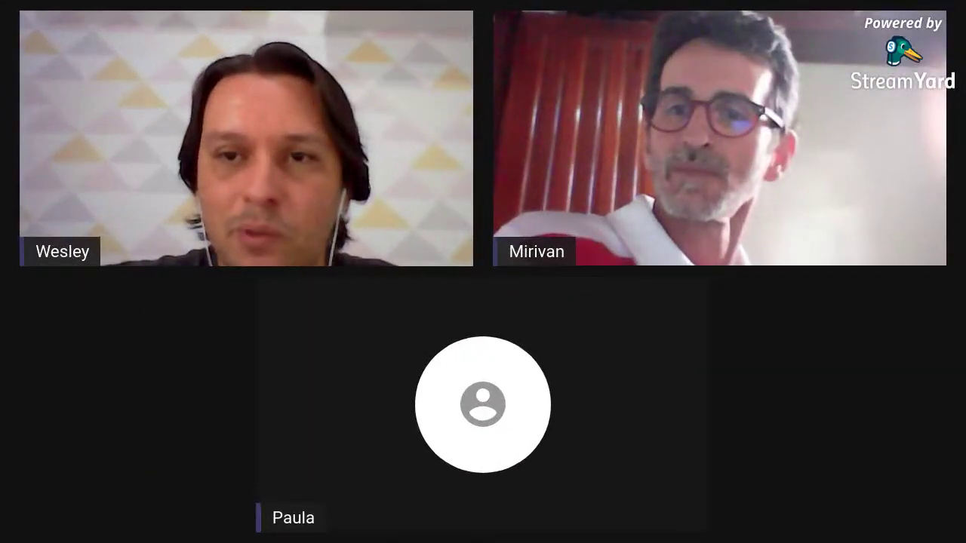